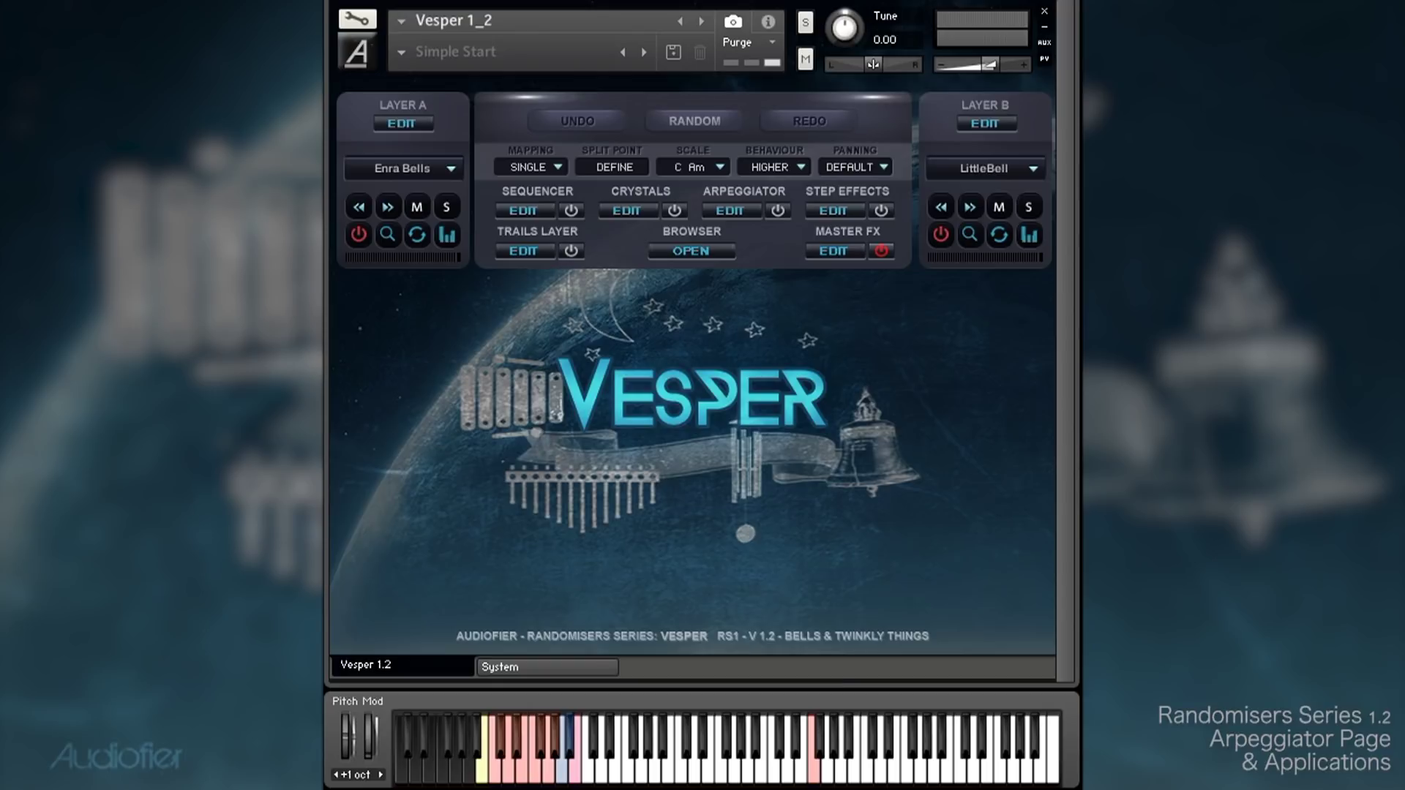
# Open the arpeggiator's settings, switch the arpeggiator on and switch it off again
pyautogui.click(735, 214)
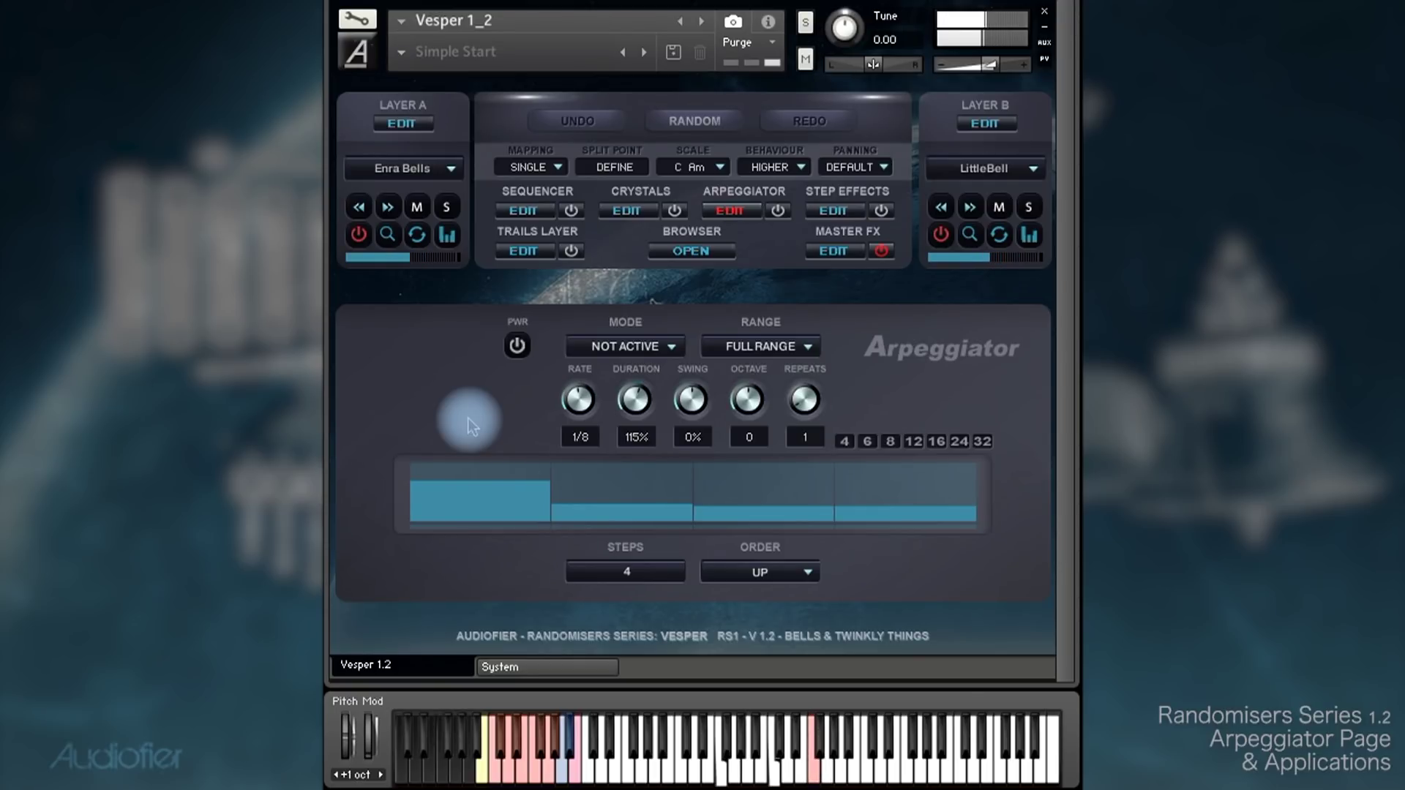
pyautogui.click(516, 354)
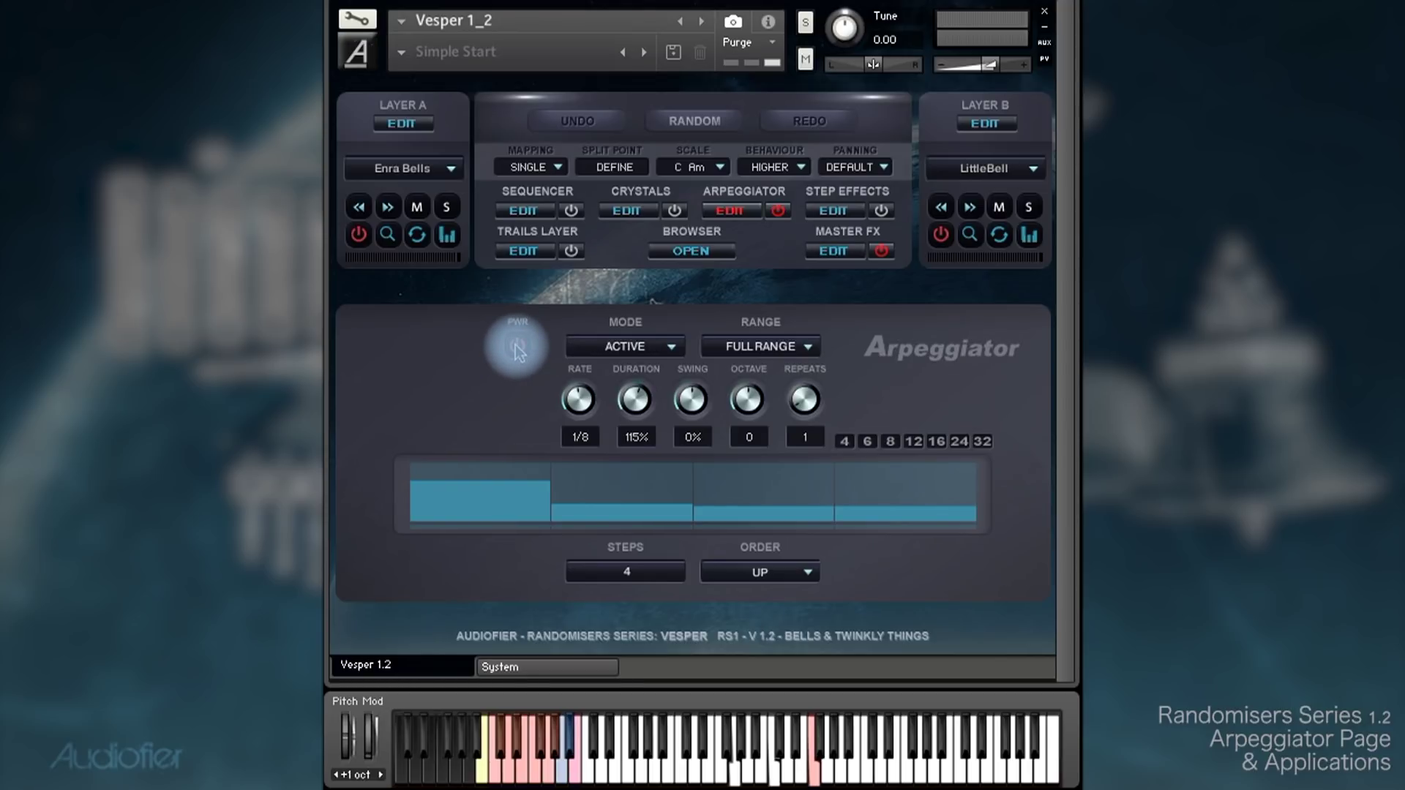
pyautogui.click(516, 346)
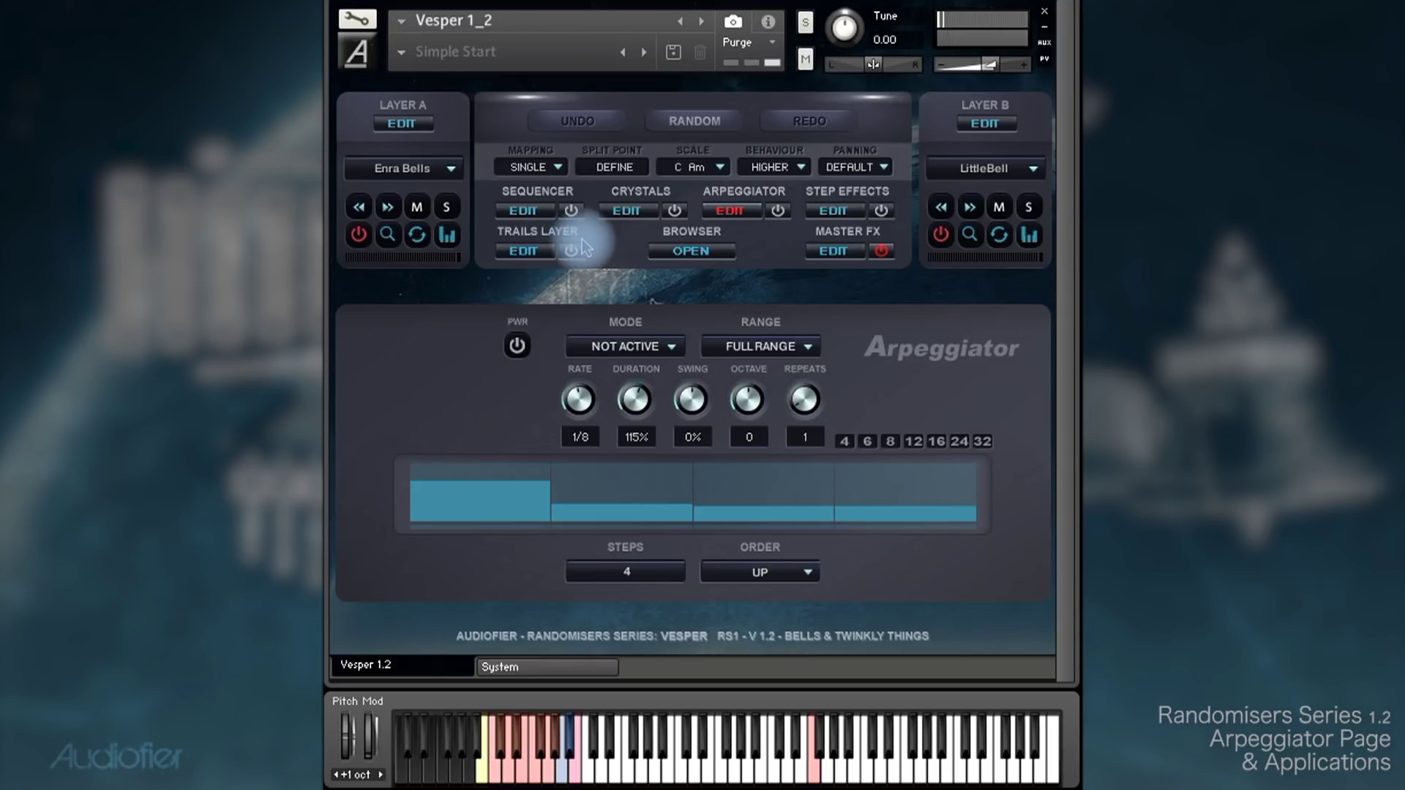
# View the Sequencer, Crystals and Step Effects settings, switch the arpeggiator on and return to its settings
pyautogui.click(523, 211)
pyautogui.click(630, 211)
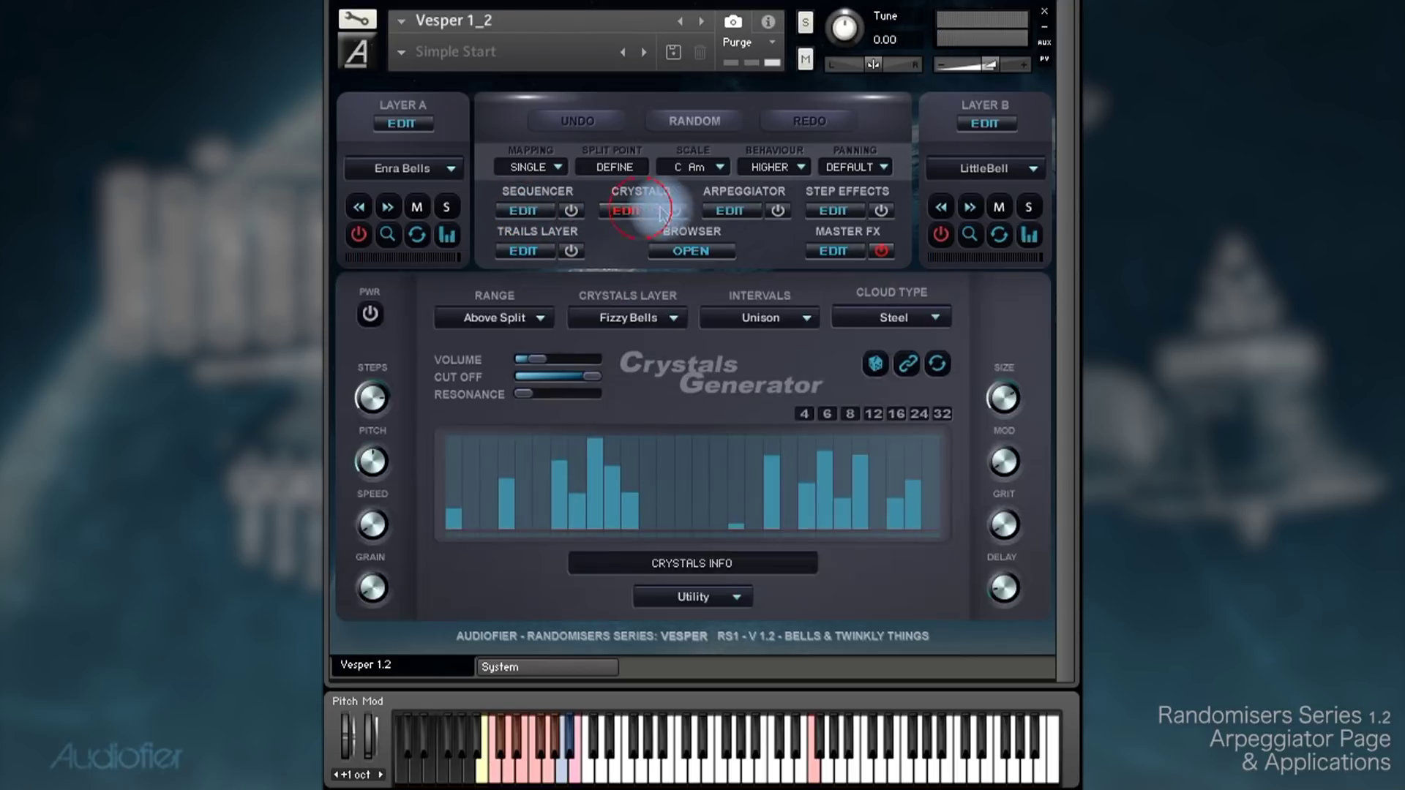
pyautogui.click(833, 211)
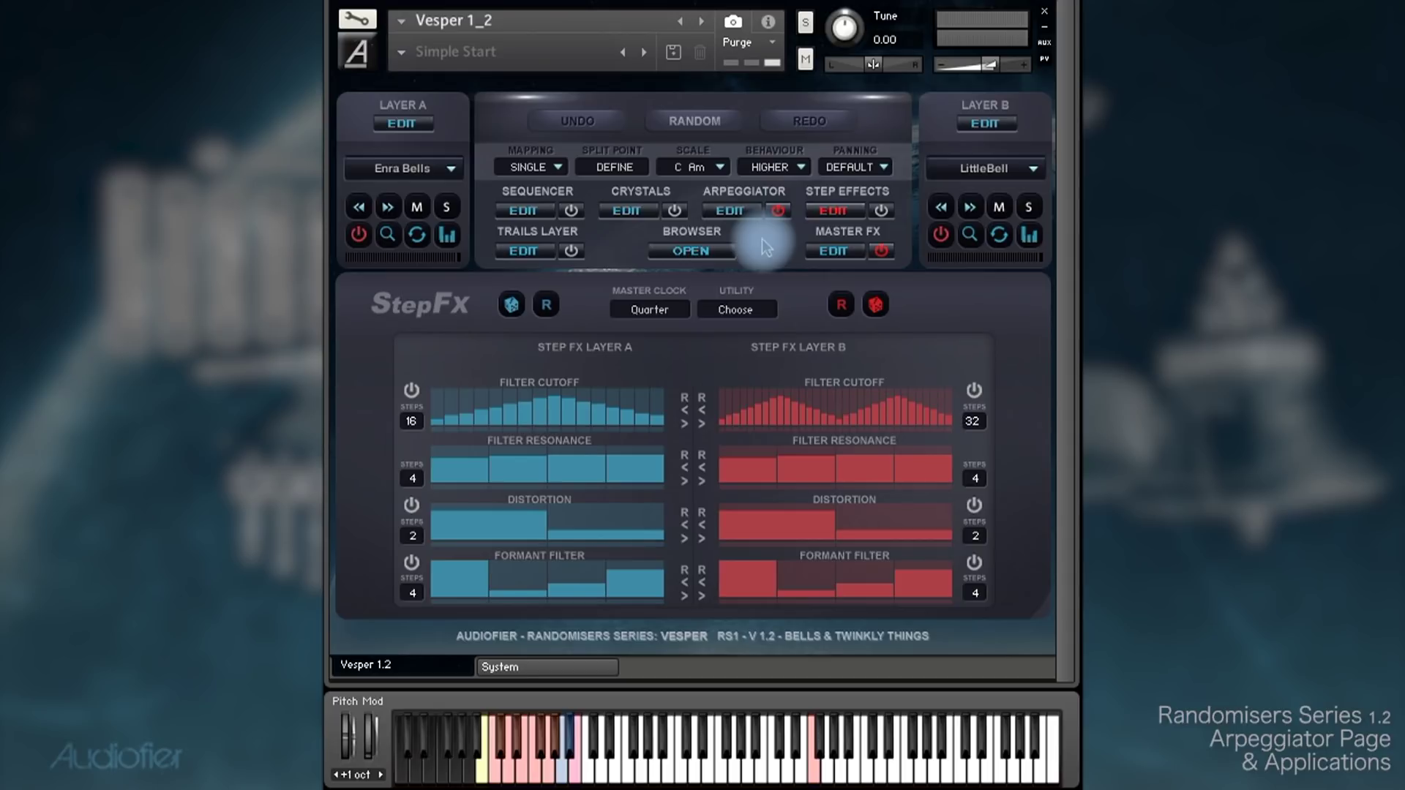
pyautogui.click(729, 211)
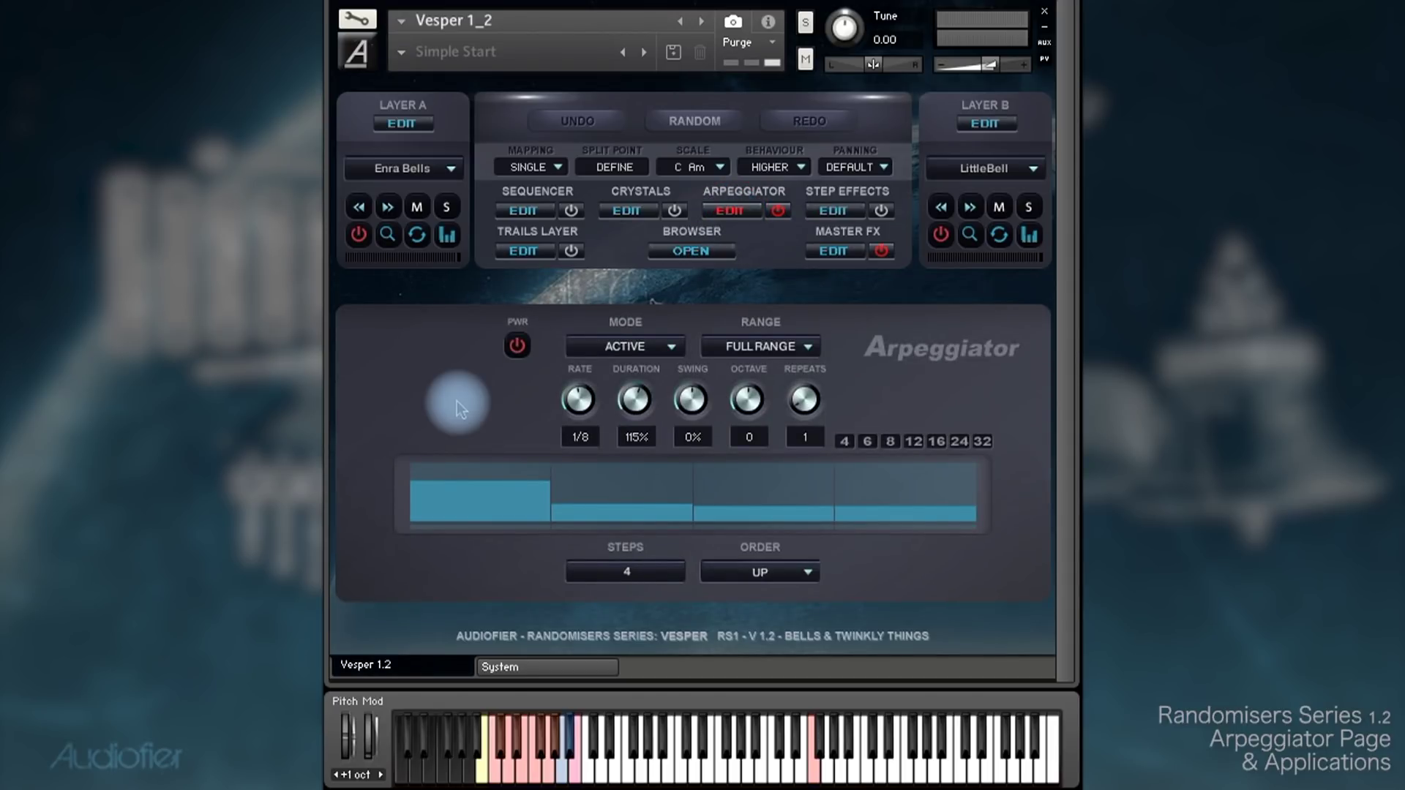
# Try the arpeggiator's HOLD mode and return the mode to ACTIVE
pyautogui.click(653, 354)
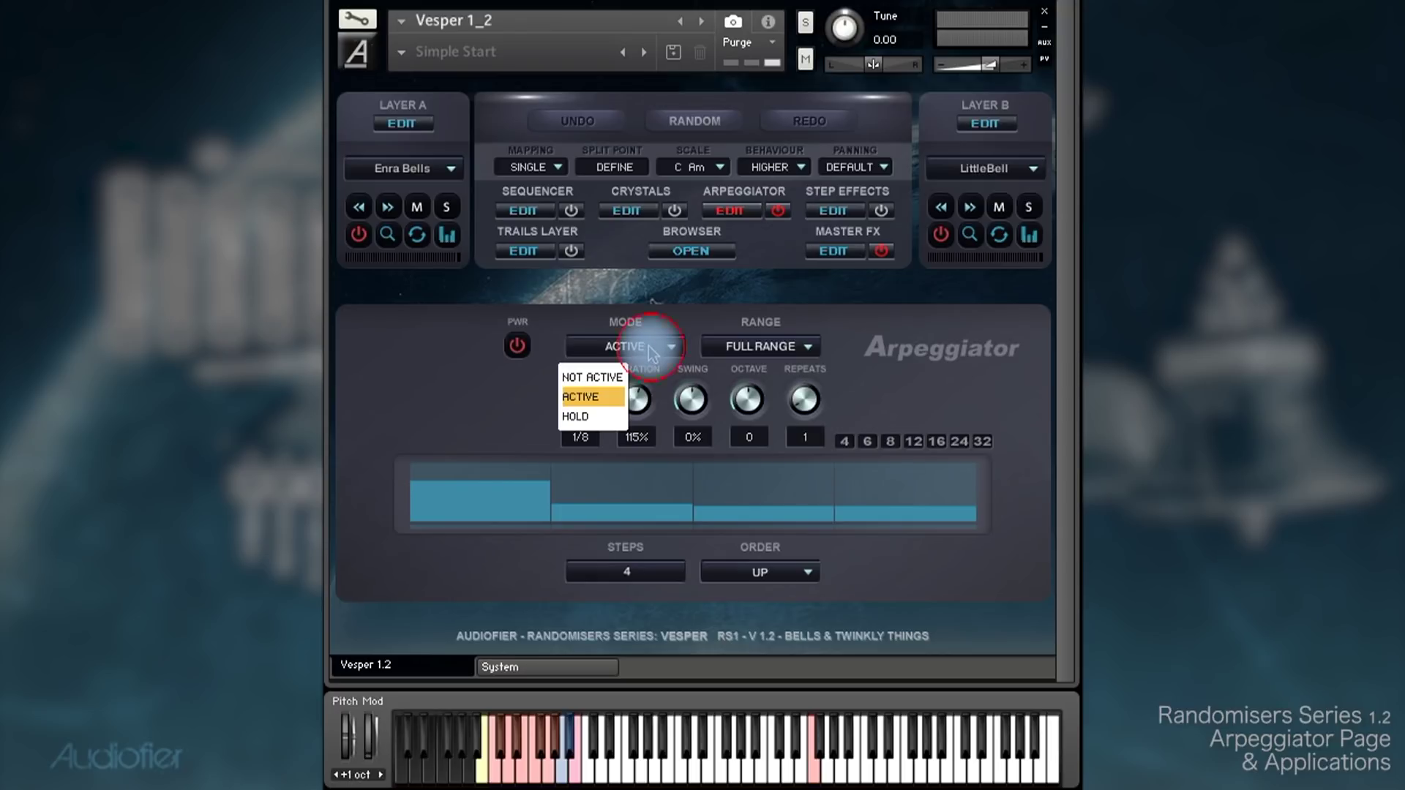
pyautogui.click(600, 417)
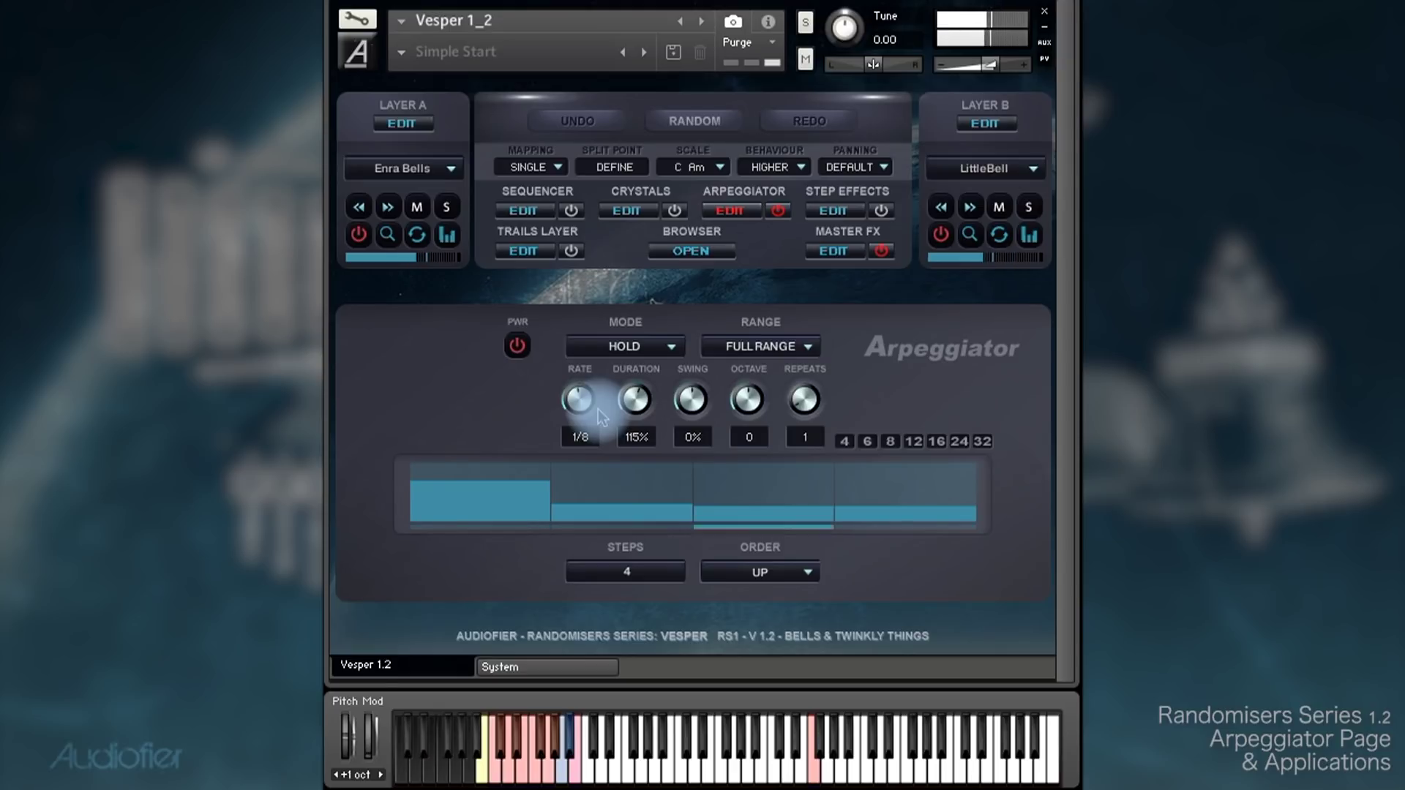
pyautogui.click(627, 348)
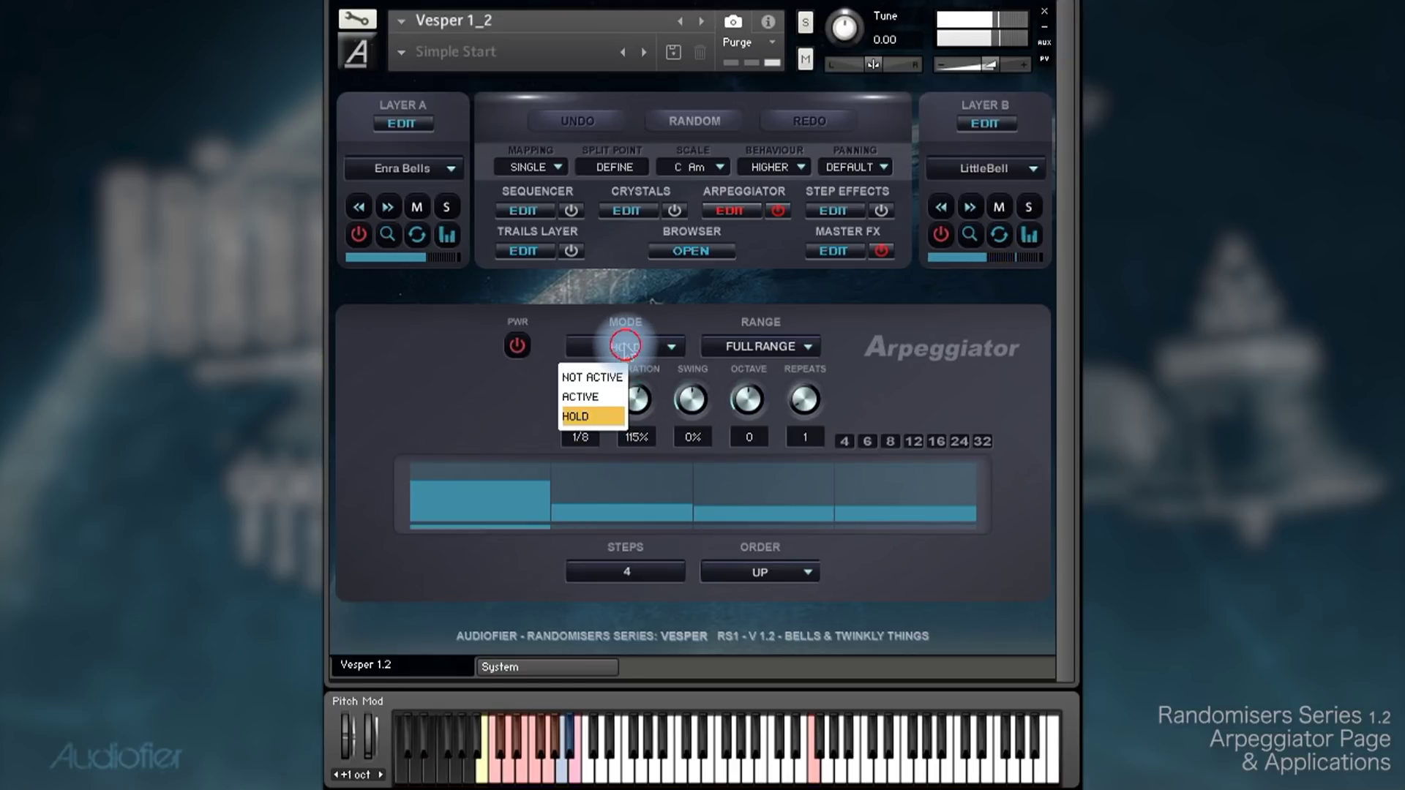
pyautogui.click(598, 400)
# Set the arpeggiator range to BELOW SPLIT and define a keyboard split point with DUAL mapping
pyautogui.click(782, 345)
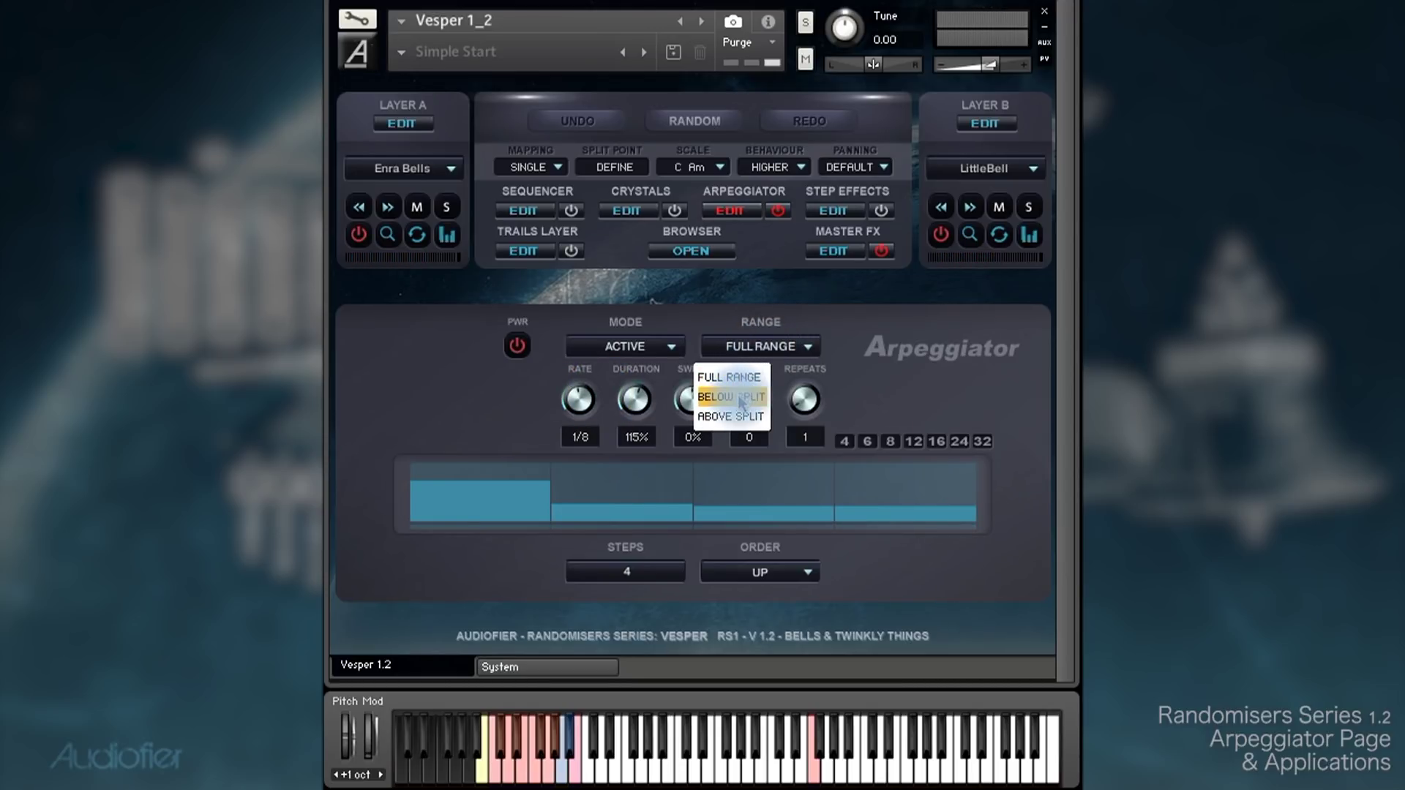
pyautogui.click(776, 351)
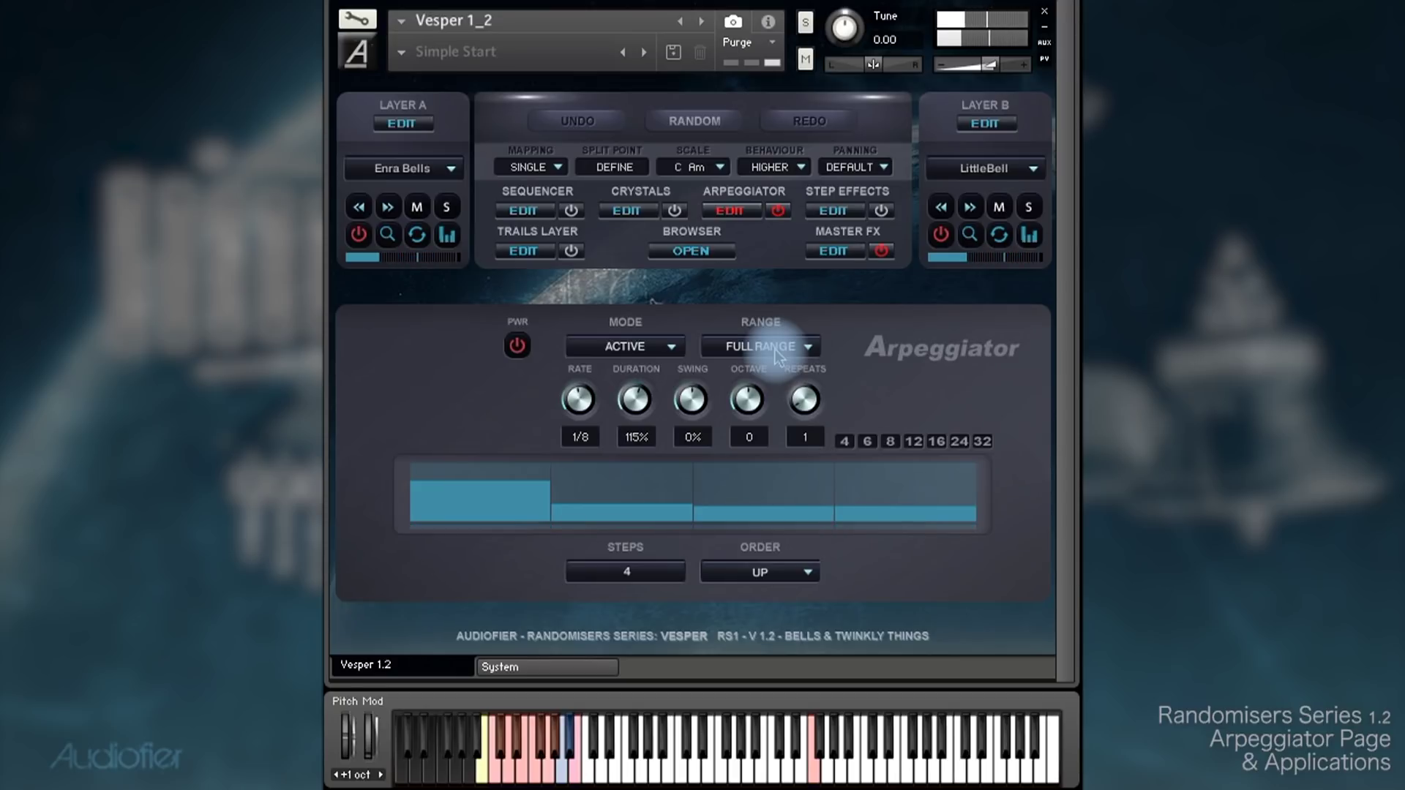
pyautogui.click(777, 355)
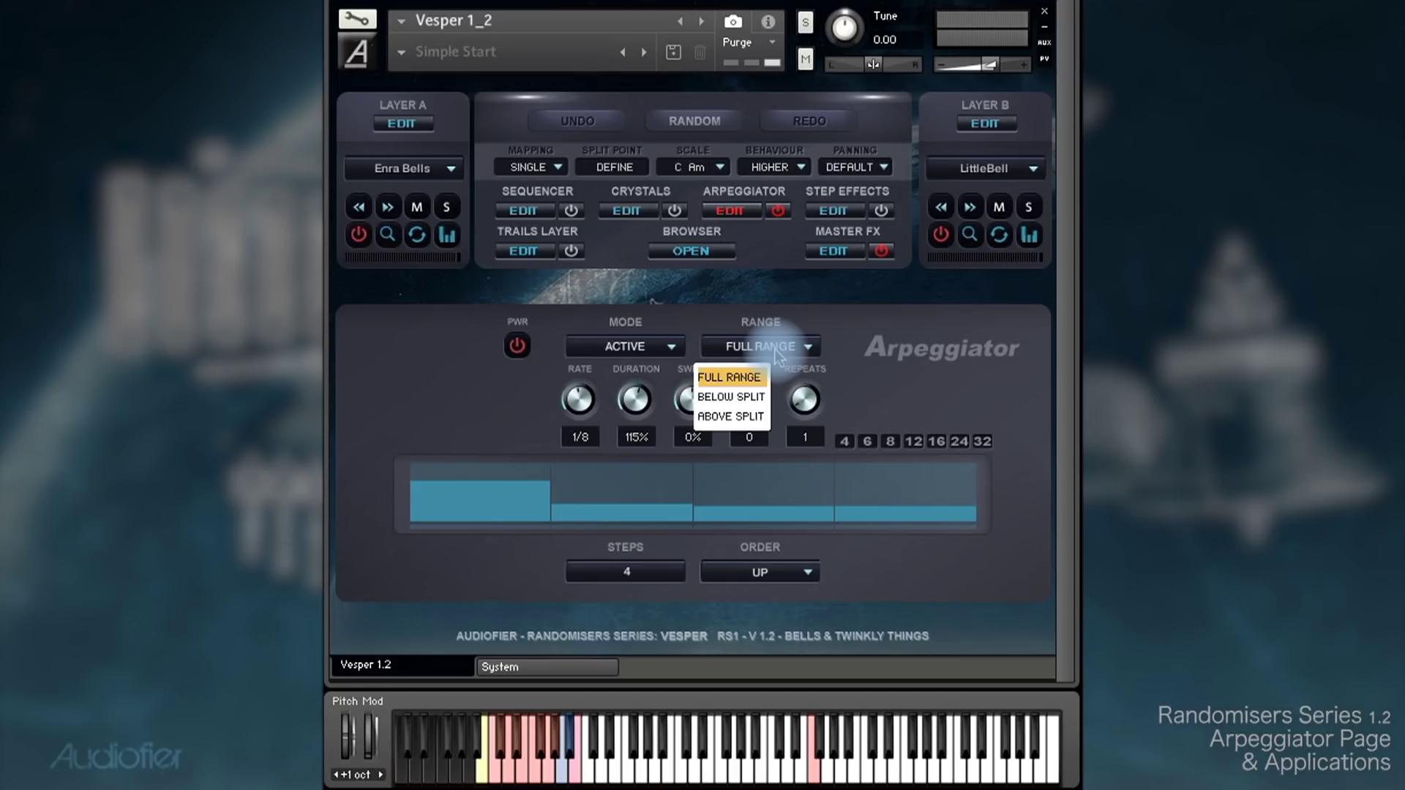
pyautogui.click(743, 398)
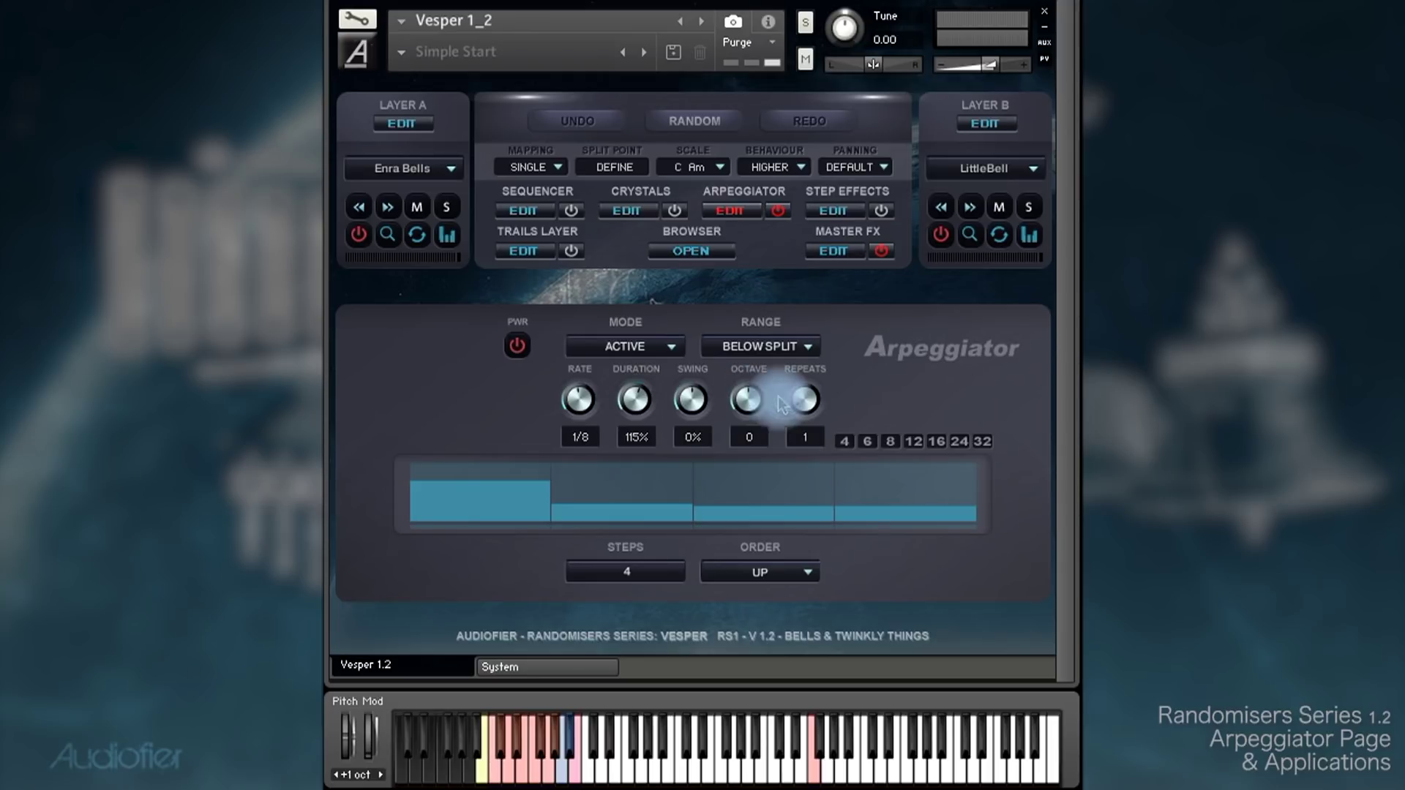
pyautogui.click(604, 171)
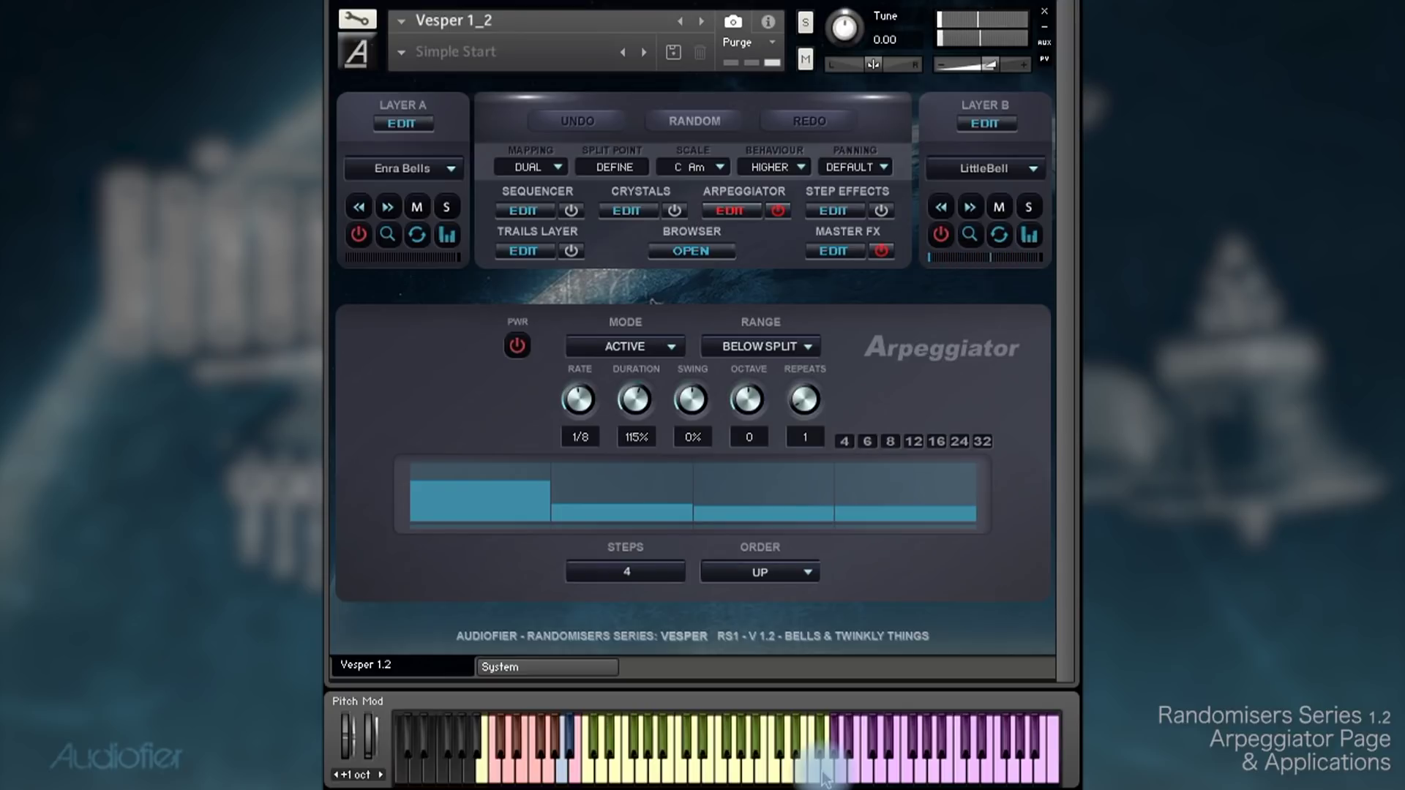
# Try the ABOVE SPLIT range for the arpeggiator and return the range to FULL RANGE
pyautogui.click(777, 351)
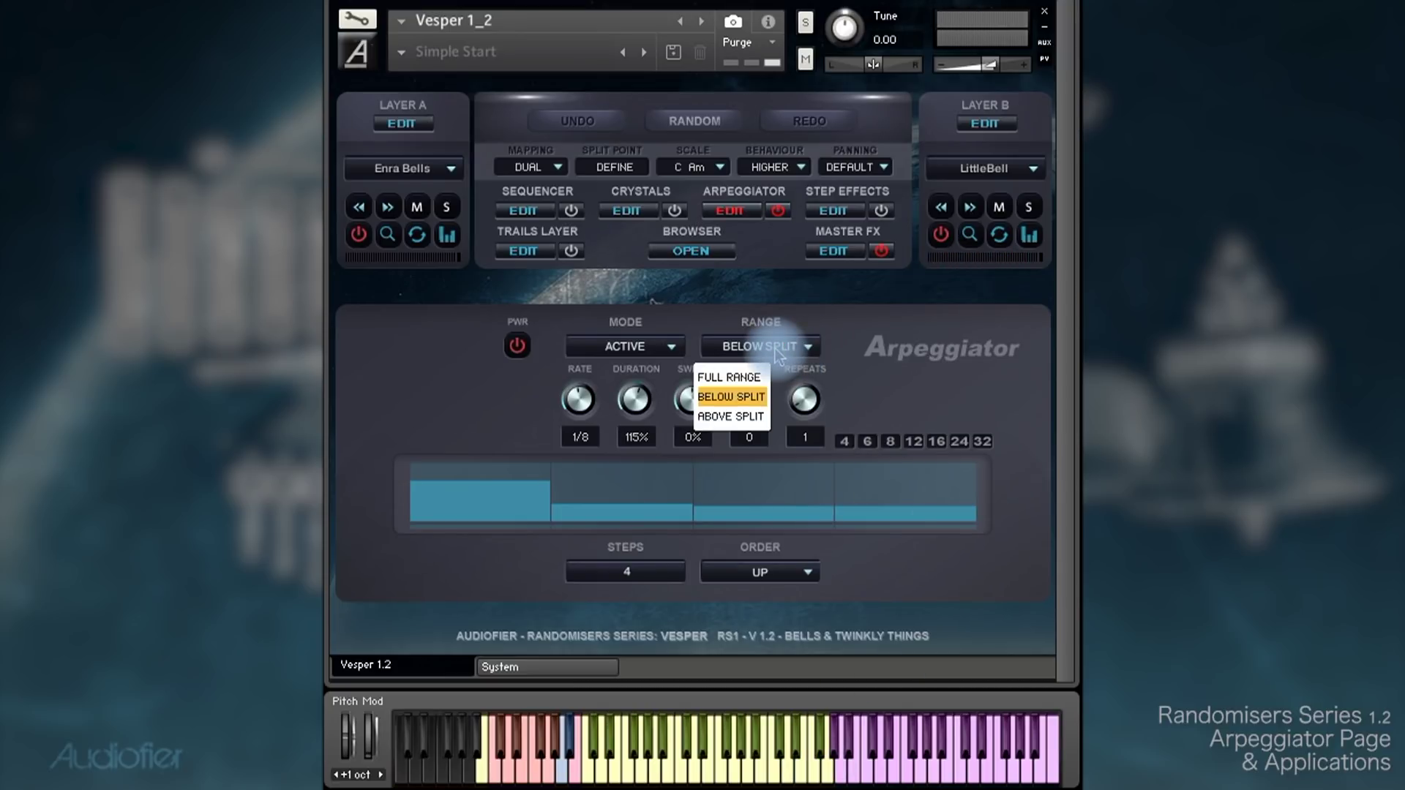
pyautogui.click(732, 417)
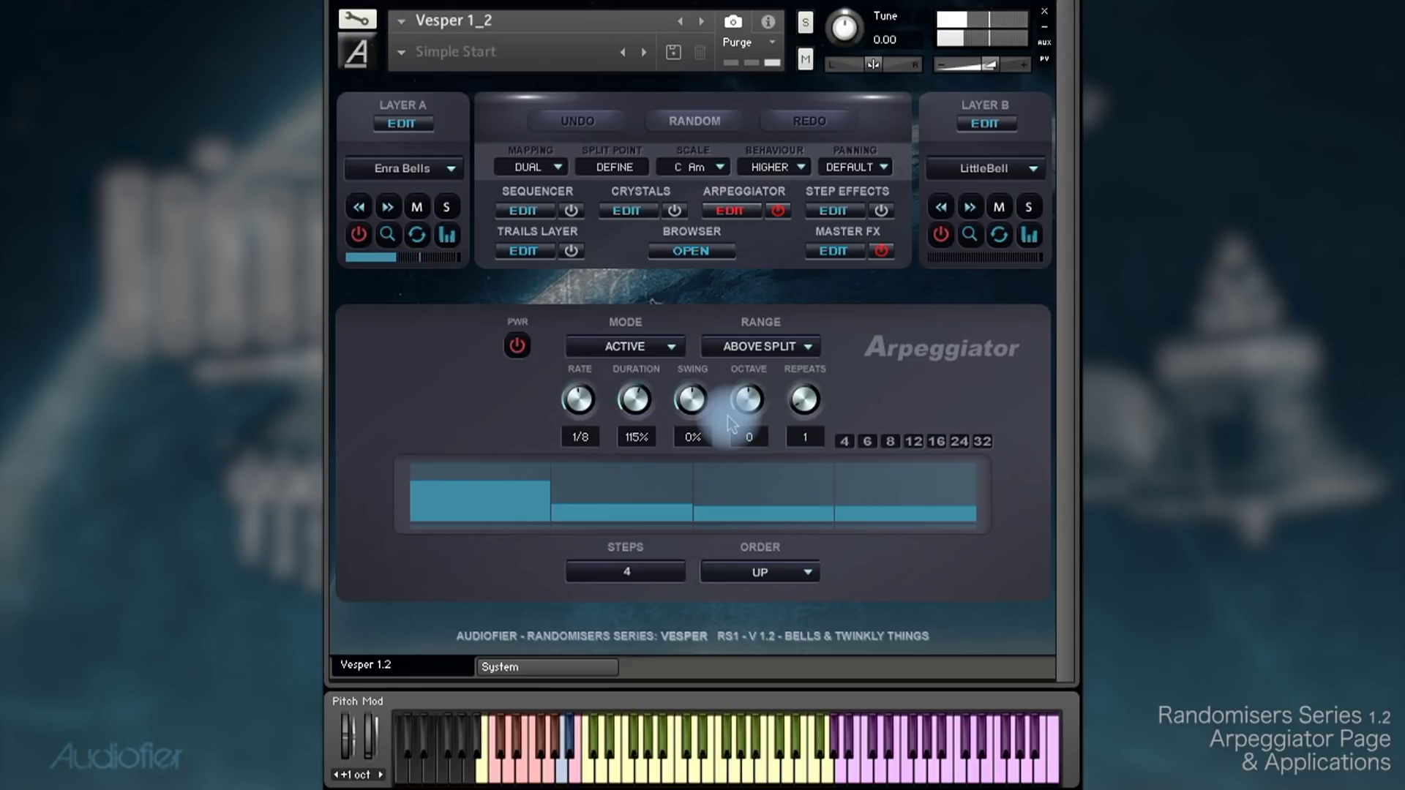
pyautogui.click(732, 346)
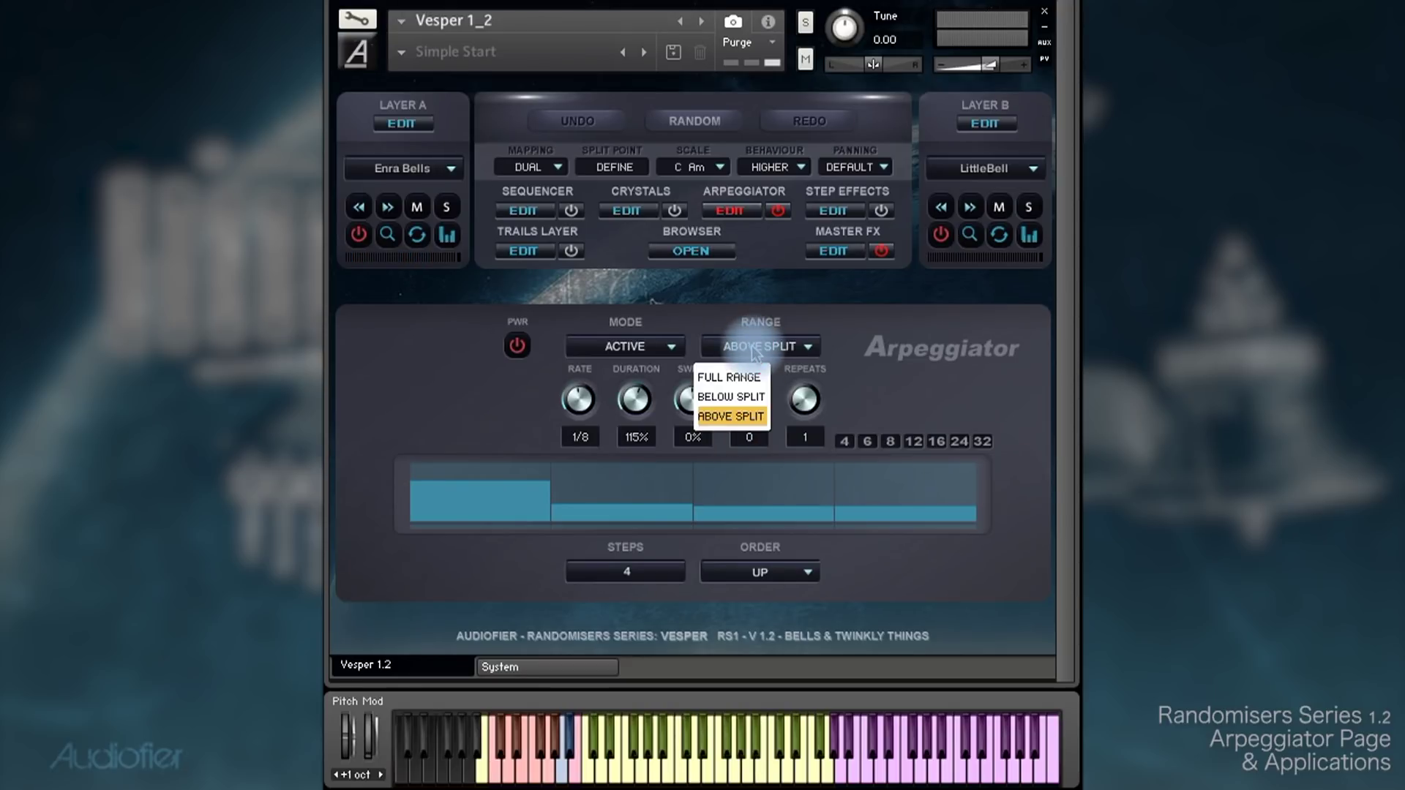
pyautogui.click(735, 381)
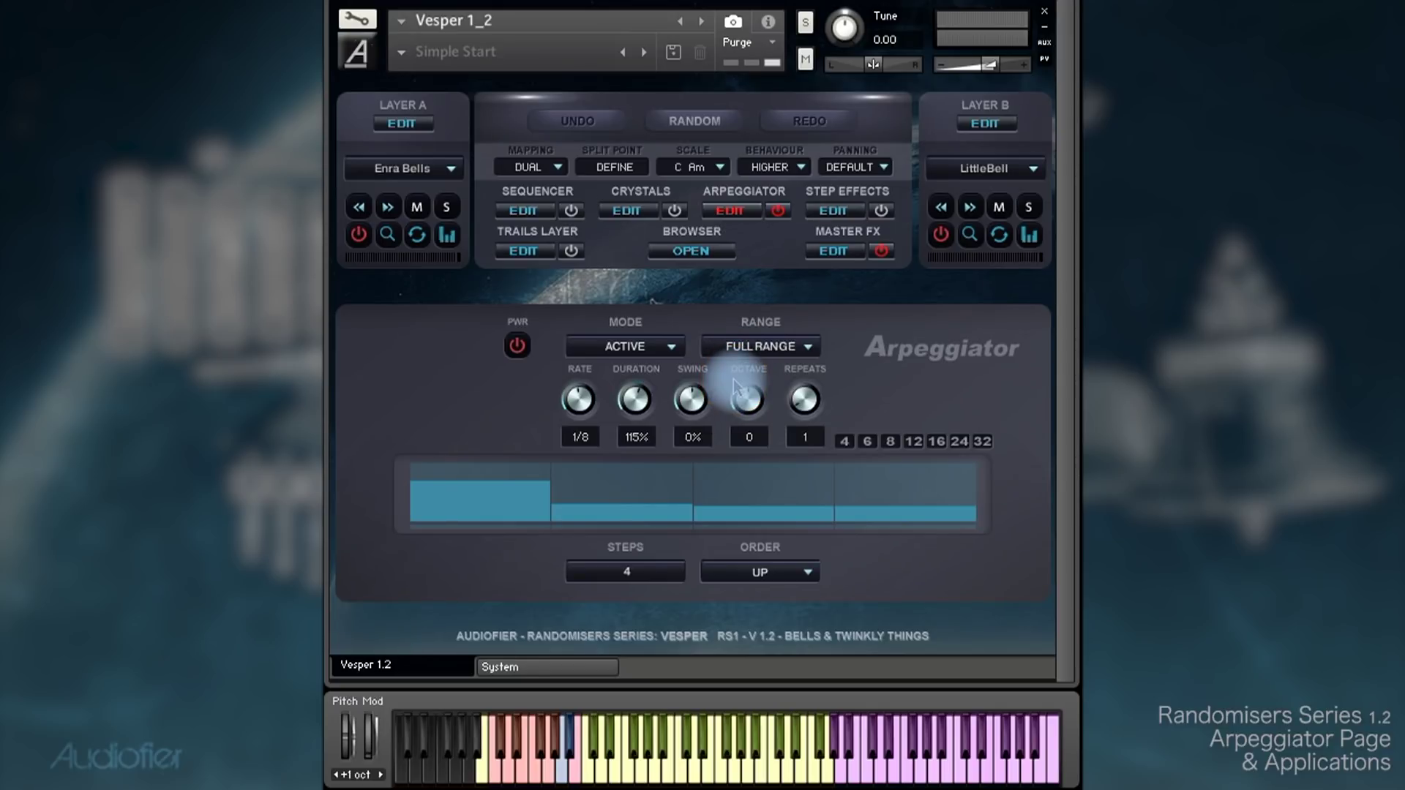
# Set the arpeggiator rate to 1/16 and the note duration to 1%
pyautogui.click(576, 403)
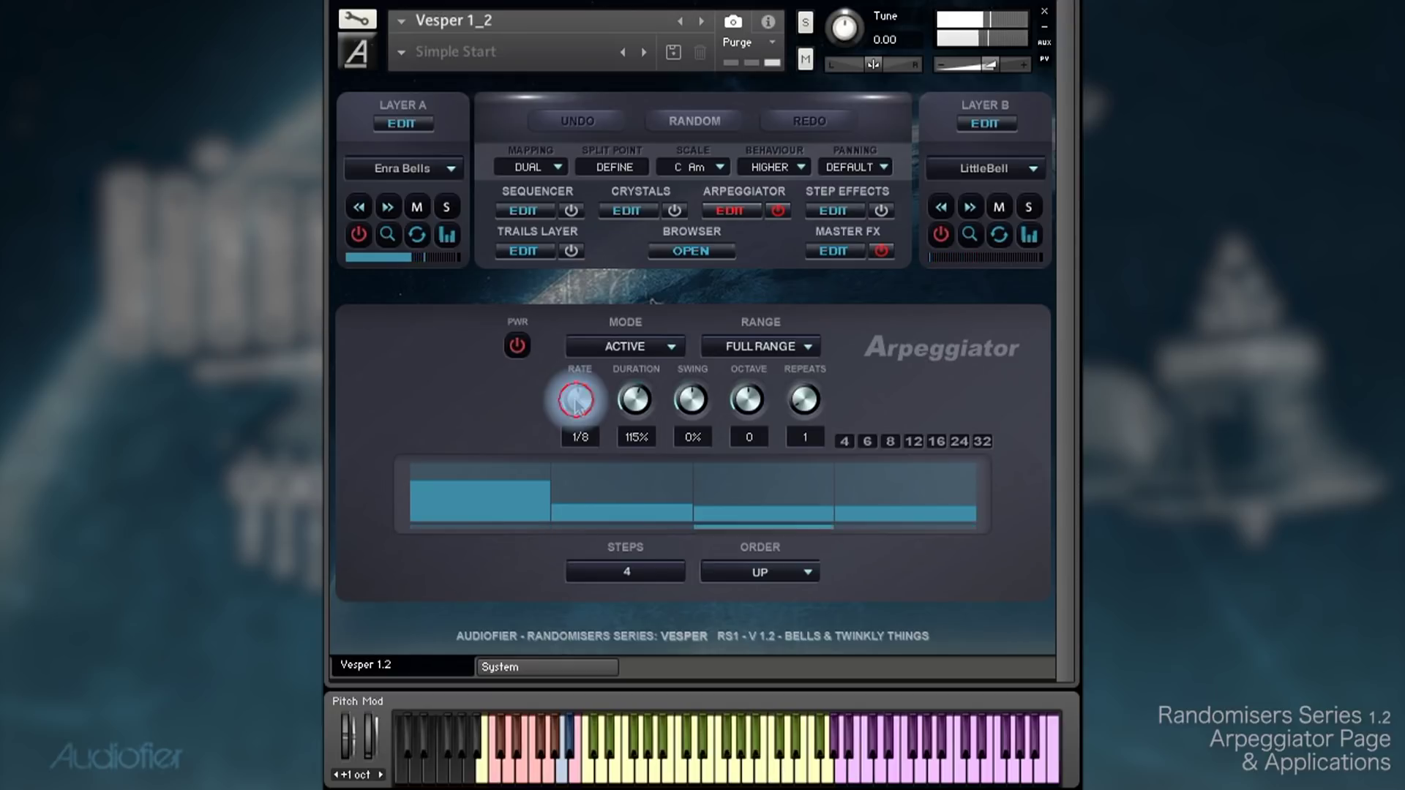
pyautogui.moveTo(577, 404); pyautogui.dragTo(568, 414)
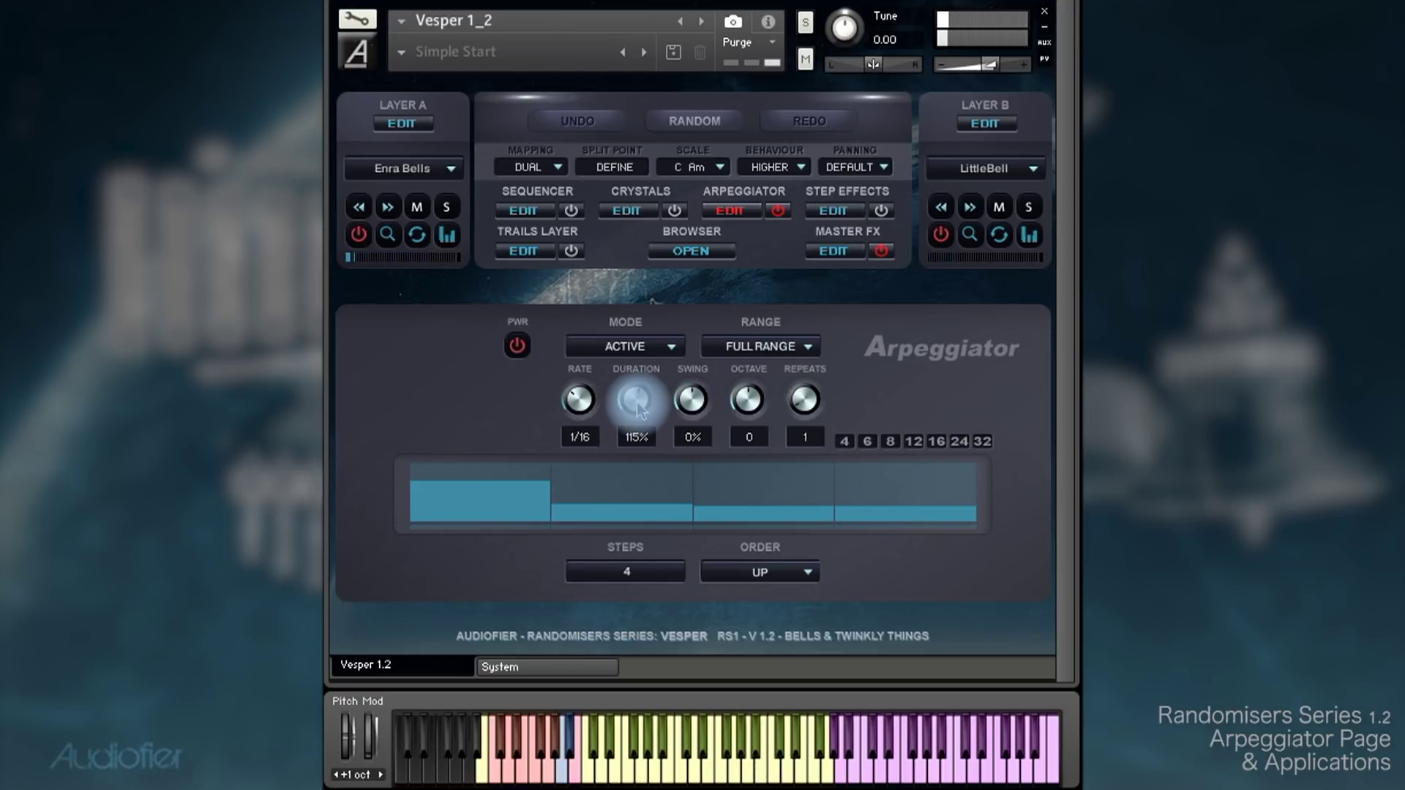
pyautogui.moveTo(641, 410); pyautogui.dragTo(639, 403)
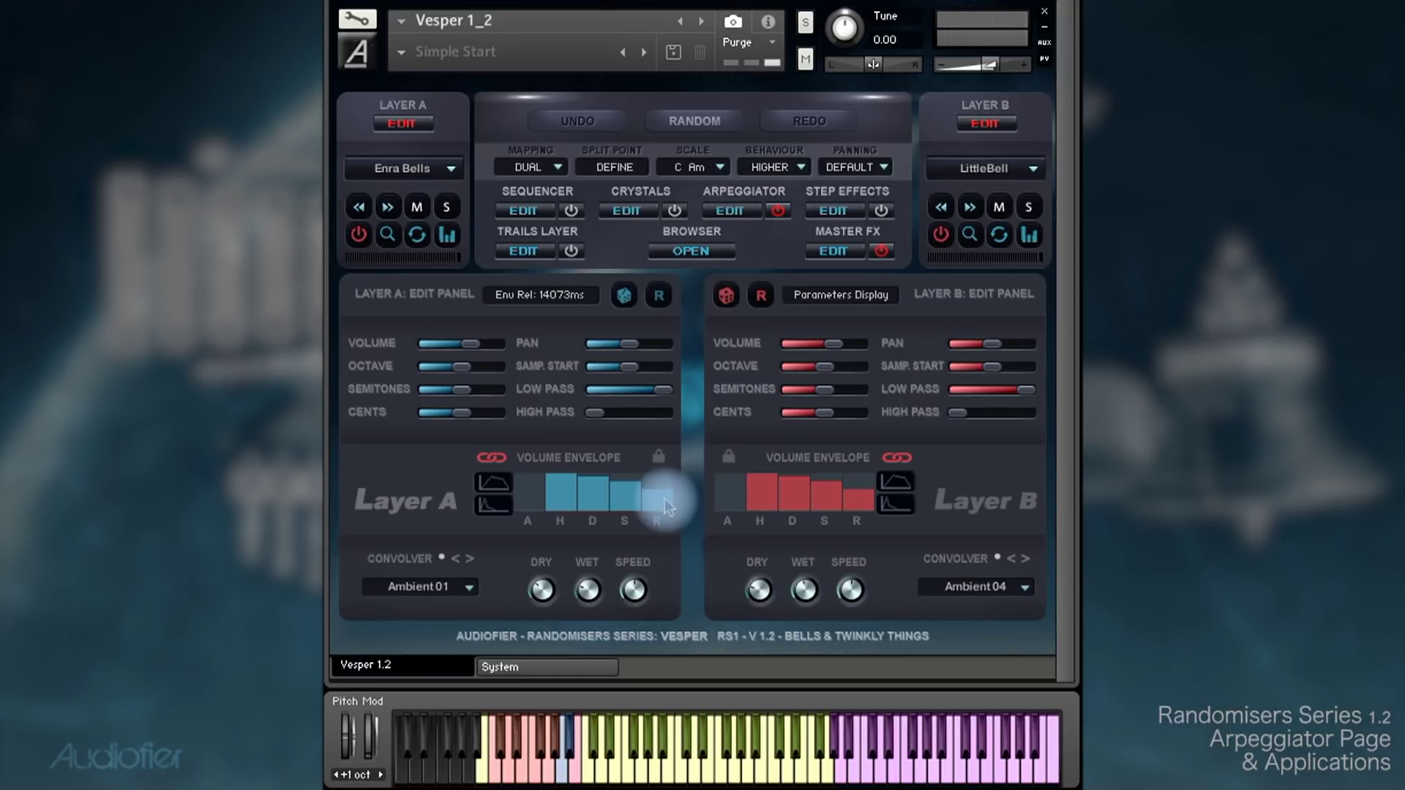
# Set Layer A's volume envelope release to about 11732 ms and return to the arpeggiator's settings
pyautogui.moveTo(664, 499); pyautogui.dragTo(665, 502)
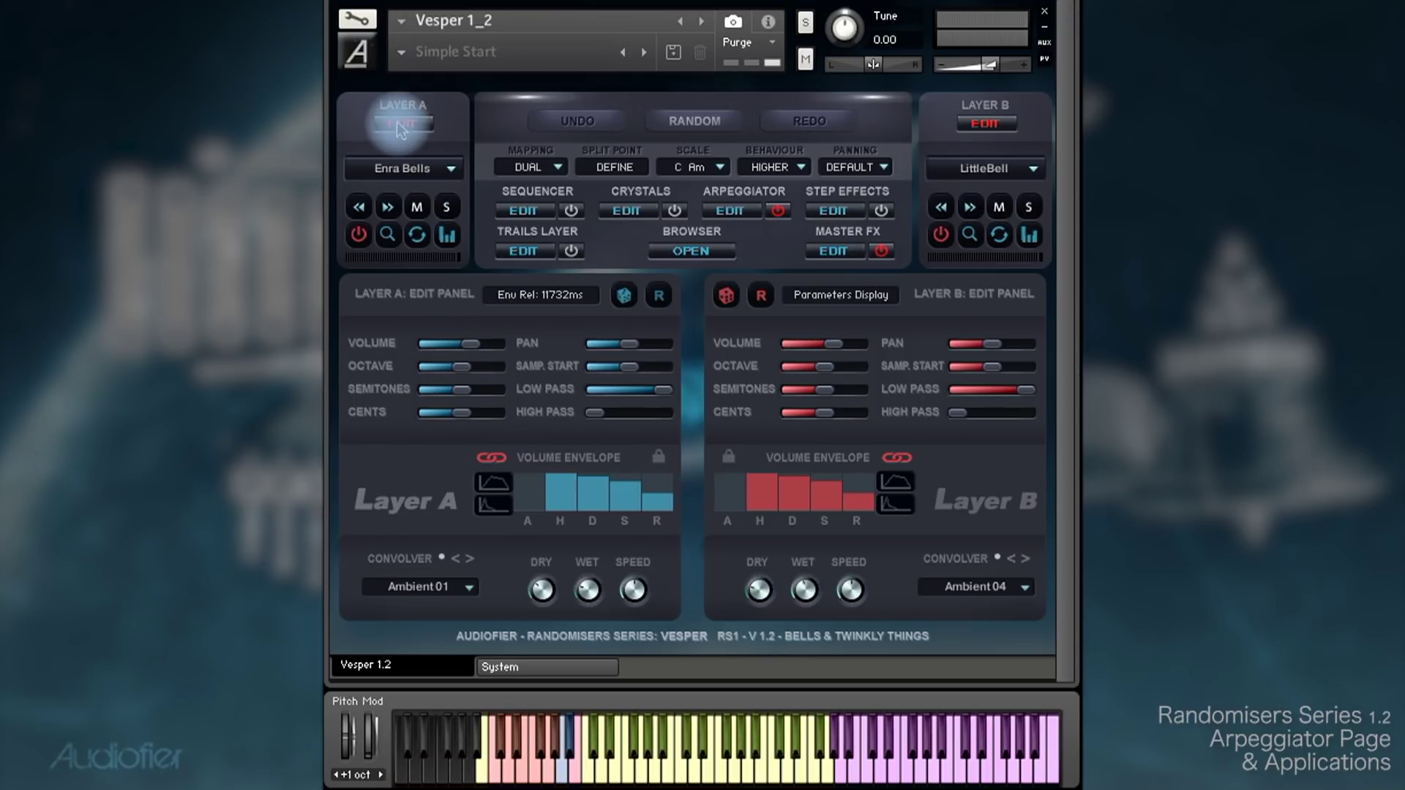
pyautogui.click(741, 213)
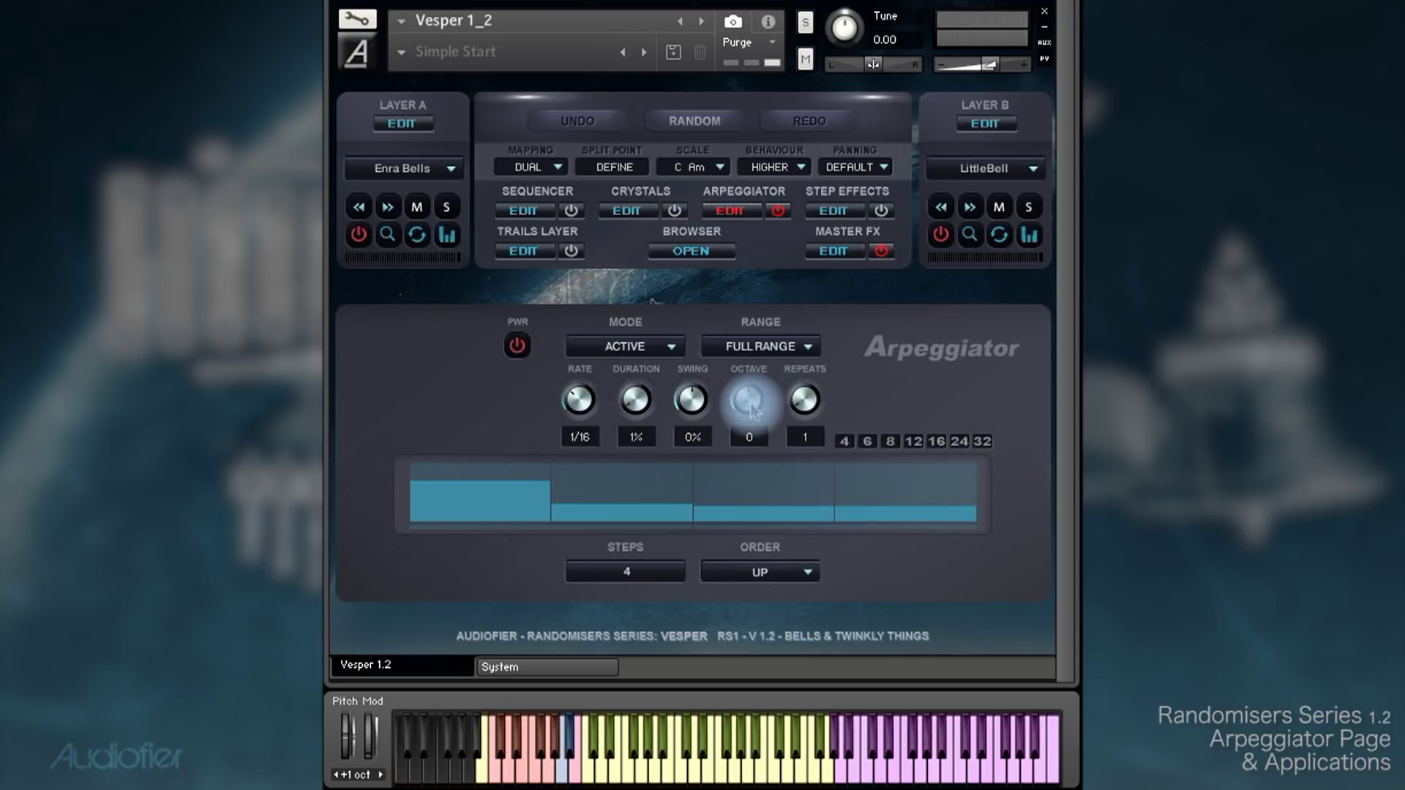
# Try an arpeggiator duration of 182%, set it to 65%, and try out the swing control
pyautogui.moveTo(635, 410); pyautogui.dragTo(686, 310)
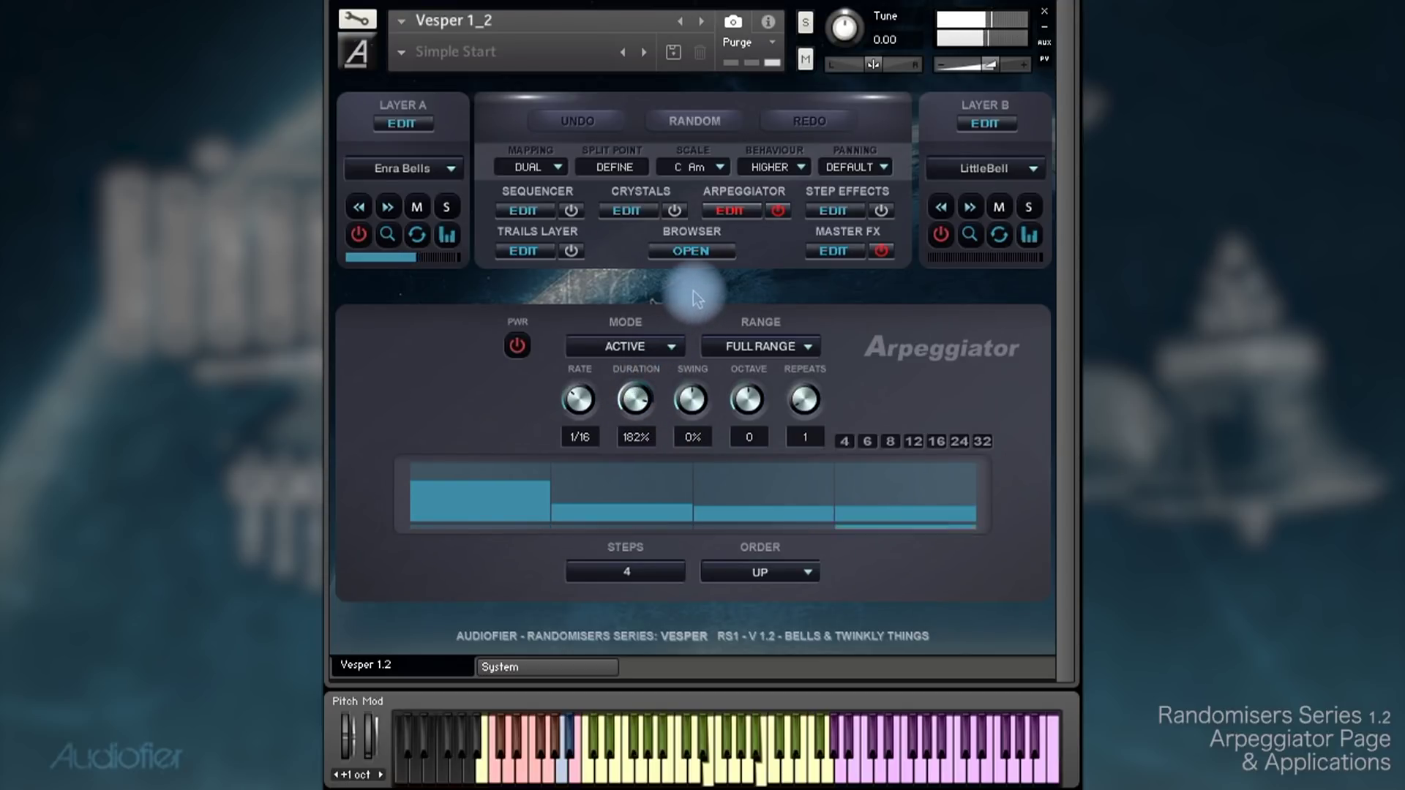
pyautogui.moveTo(638, 388); pyautogui.dragTo(613, 443)
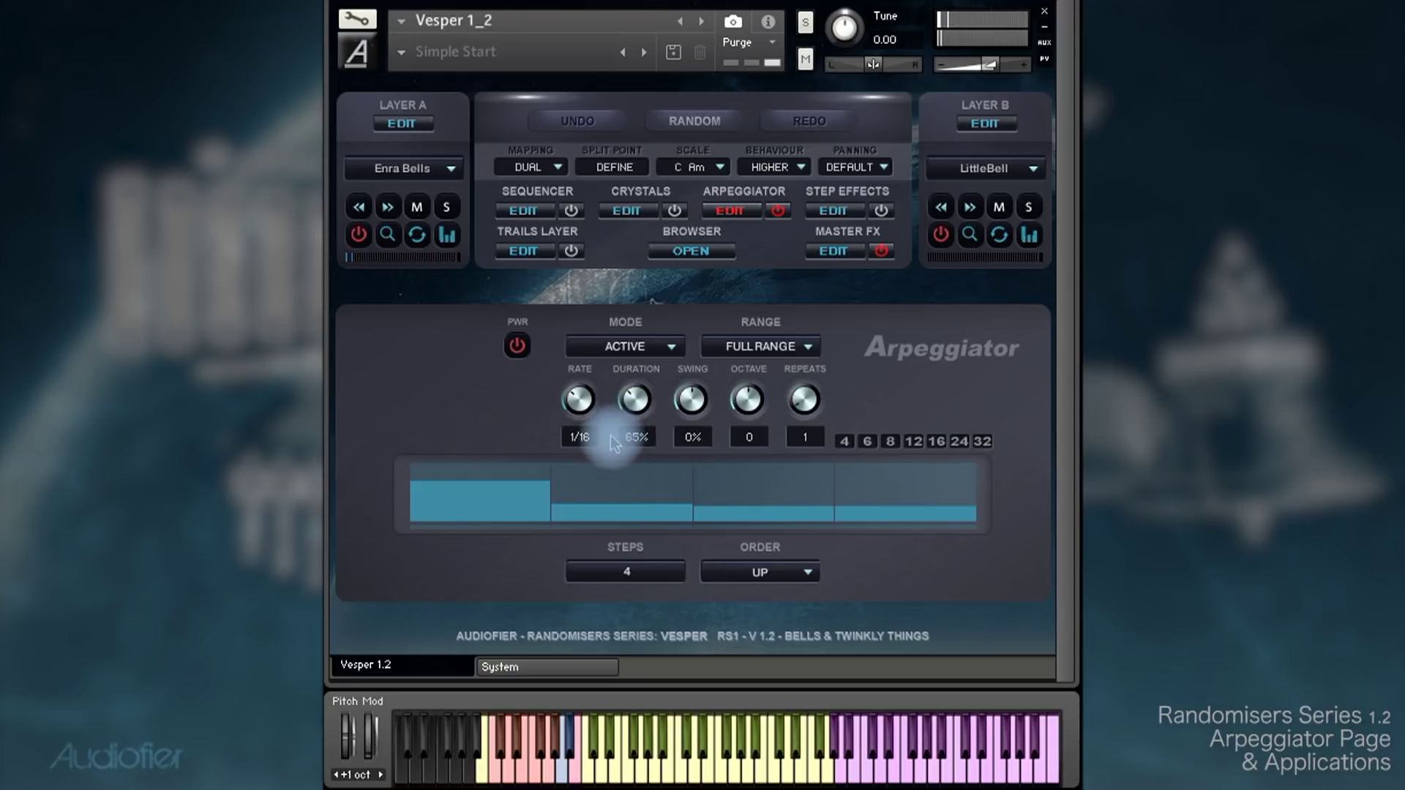
pyautogui.moveTo(691, 411)
pyautogui.mouseDown()
pyautogui.moveTo(731, 315)
pyautogui.moveTo(679, 417)
pyautogui.moveTo(674, 401)
pyautogui.mouseUp()
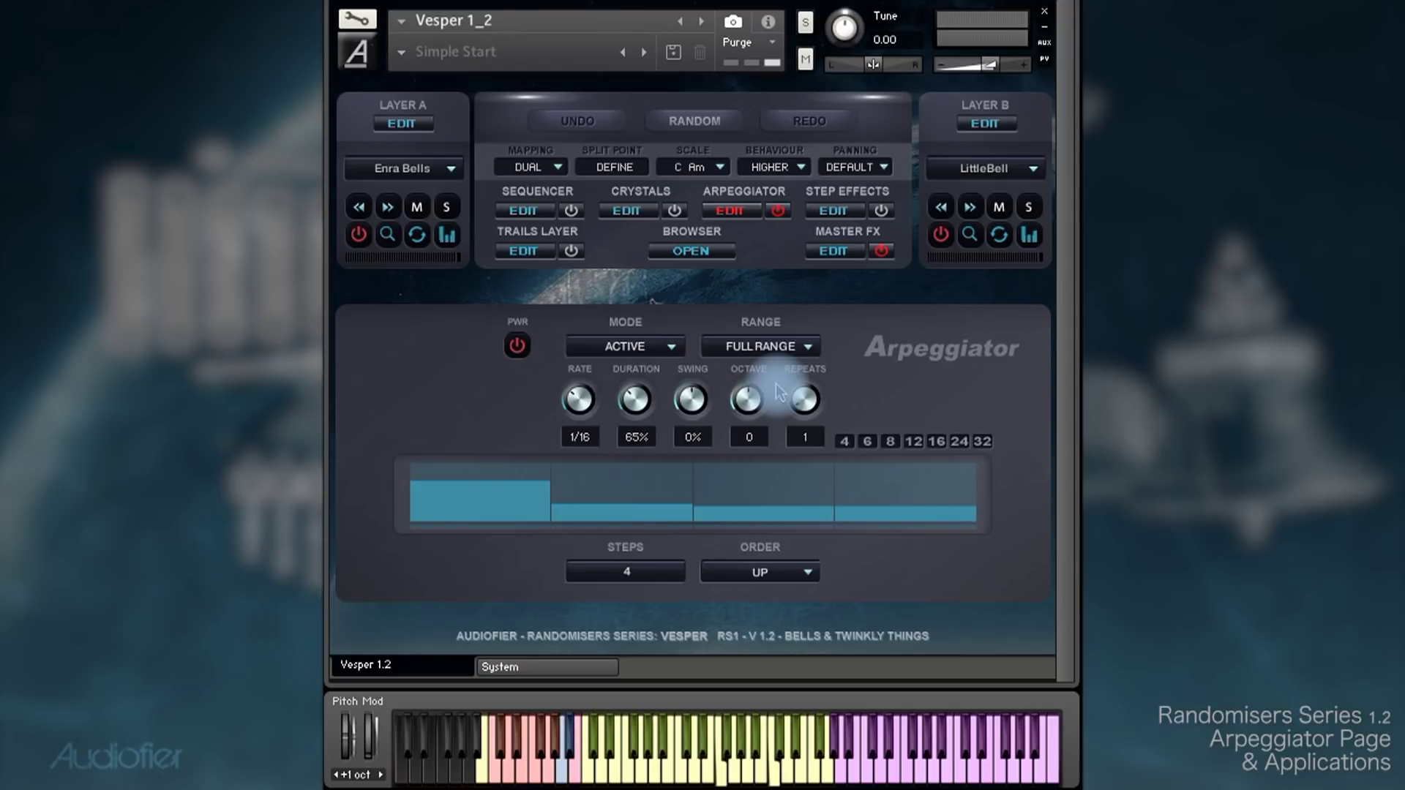
# Set the arpeggiator rate to 1/8 while trying octave values of 1 and 2, and reset the octave to 0
pyautogui.moveTo(752, 401); pyautogui.dragTo(761, 391)
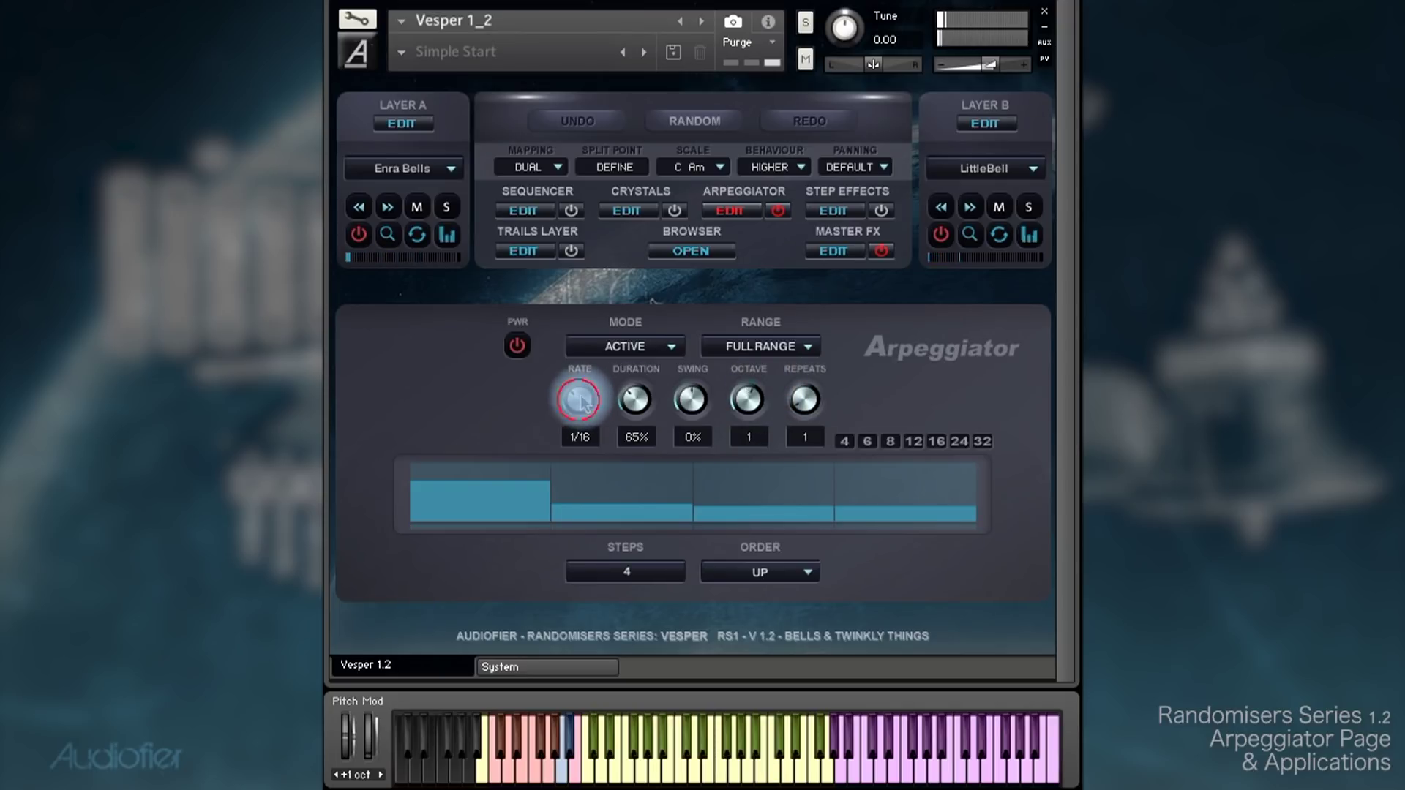
pyautogui.moveTo(583, 403); pyautogui.dragTo(591, 388)
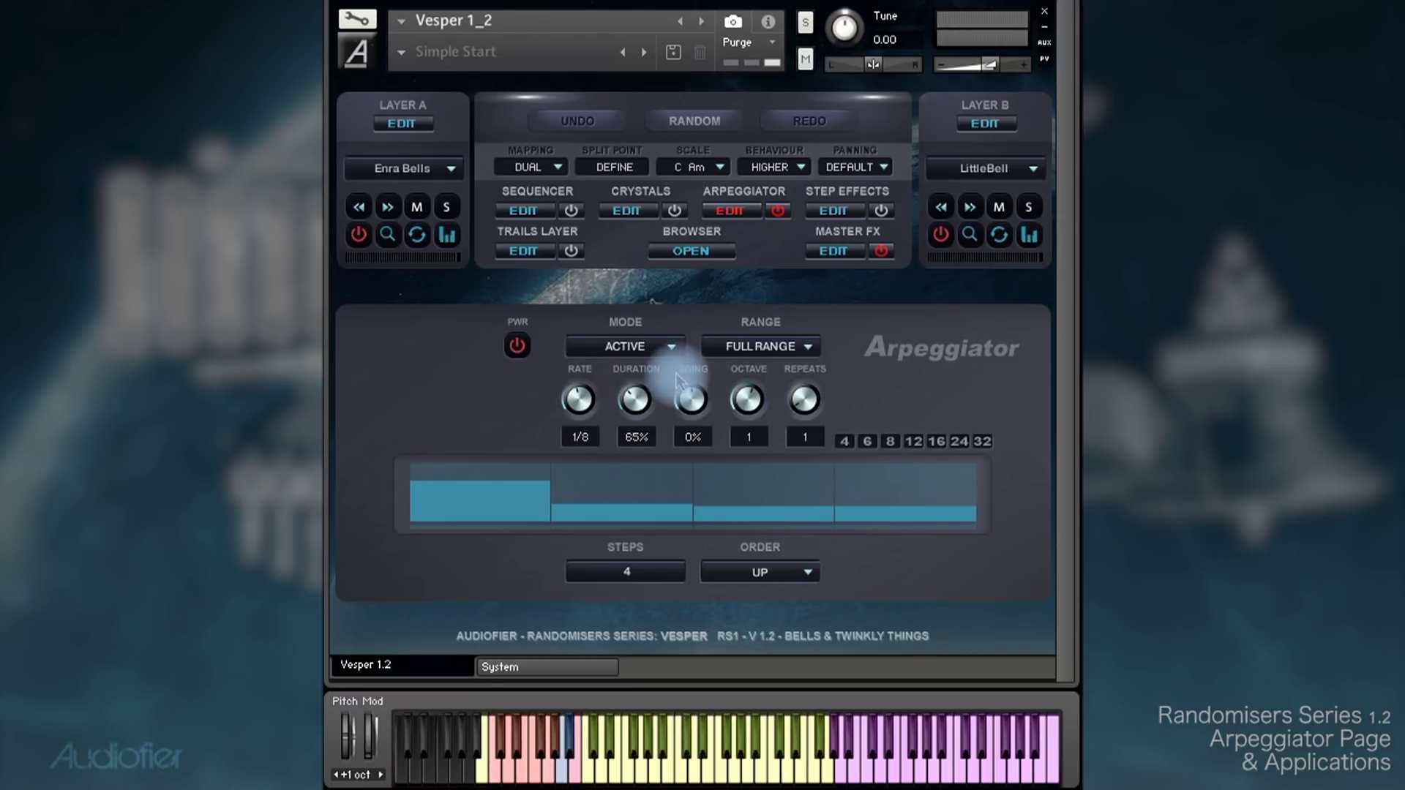
pyautogui.moveTo(741, 416)
pyautogui.mouseDown()
pyautogui.moveTo(733, 427)
pyautogui.moveTo(752, 398)
pyautogui.mouseUp()
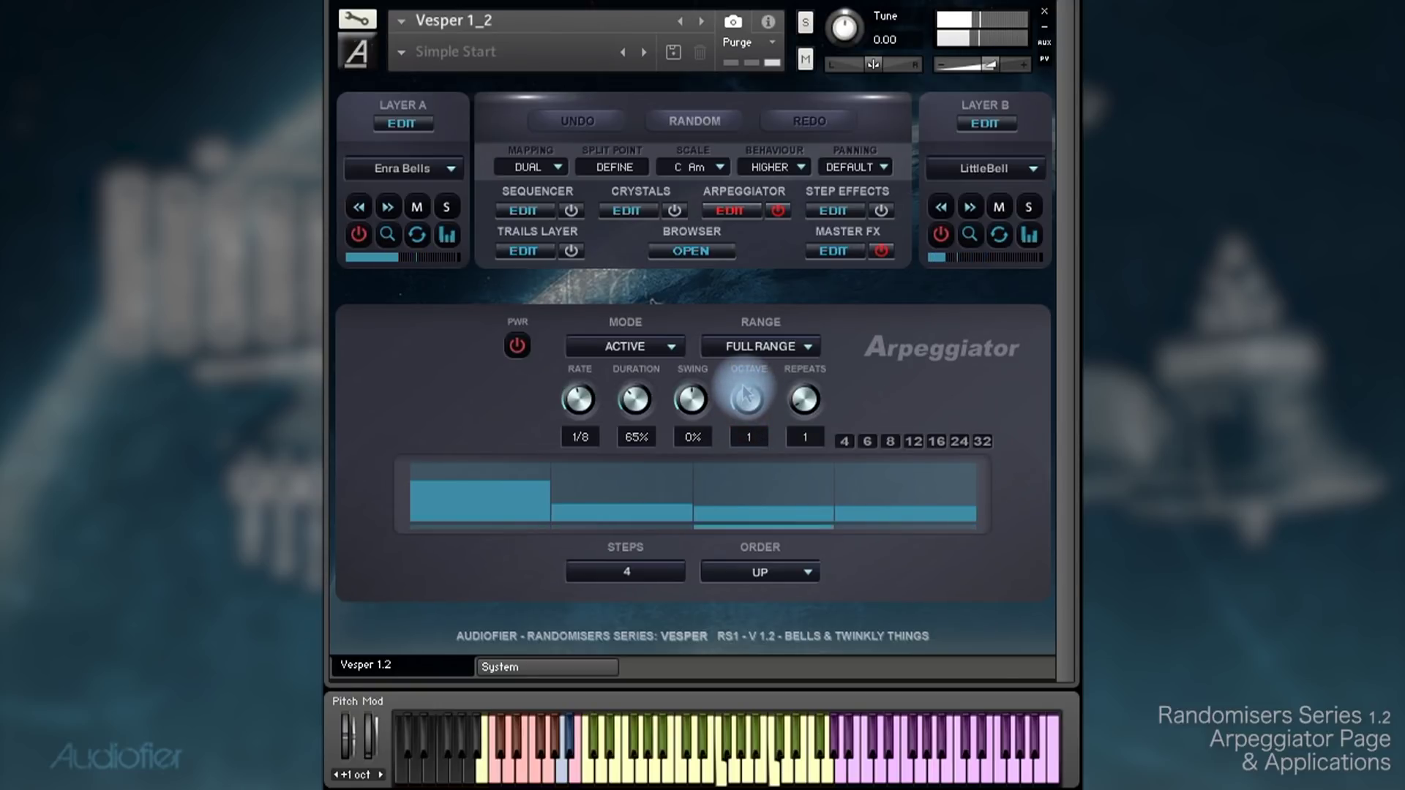
pyautogui.moveTo(744, 395); pyautogui.dragTo(753, 377)
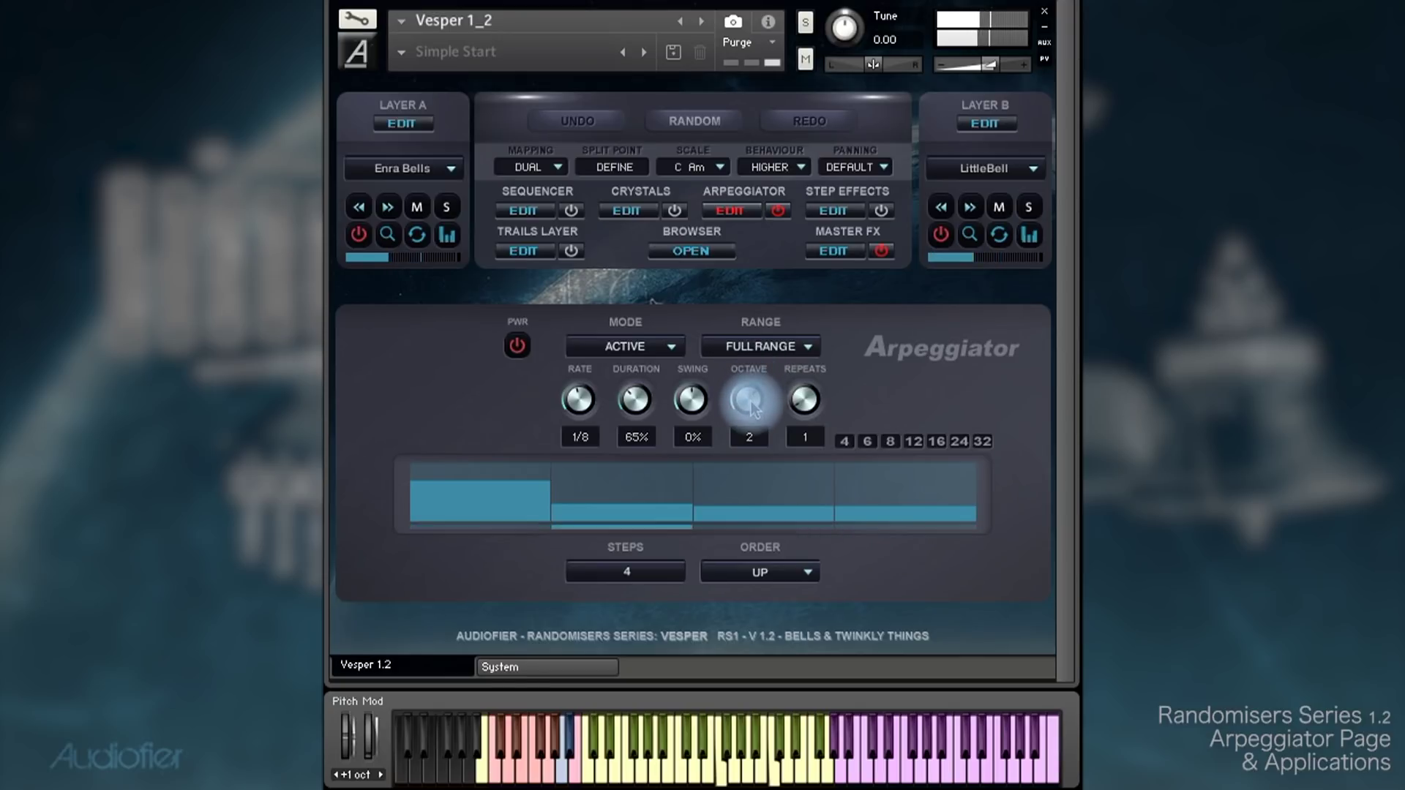
pyautogui.moveTo(753, 408); pyautogui.dragTo(750, 423)
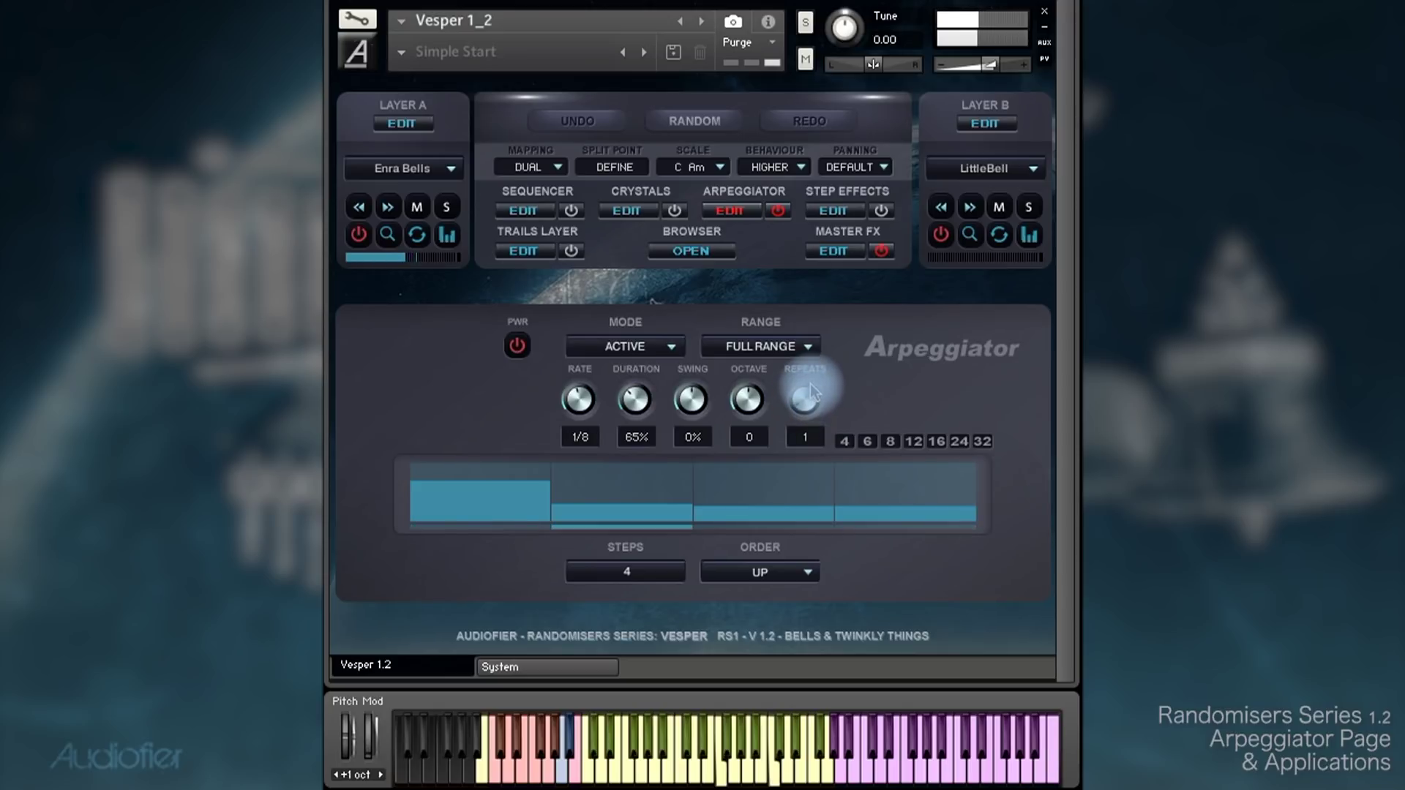
# Try arpeggiator repeats of 2 and 5, and reset the repeats to 1
pyautogui.moveTo(810, 380); pyautogui.dragTo(820, 367)
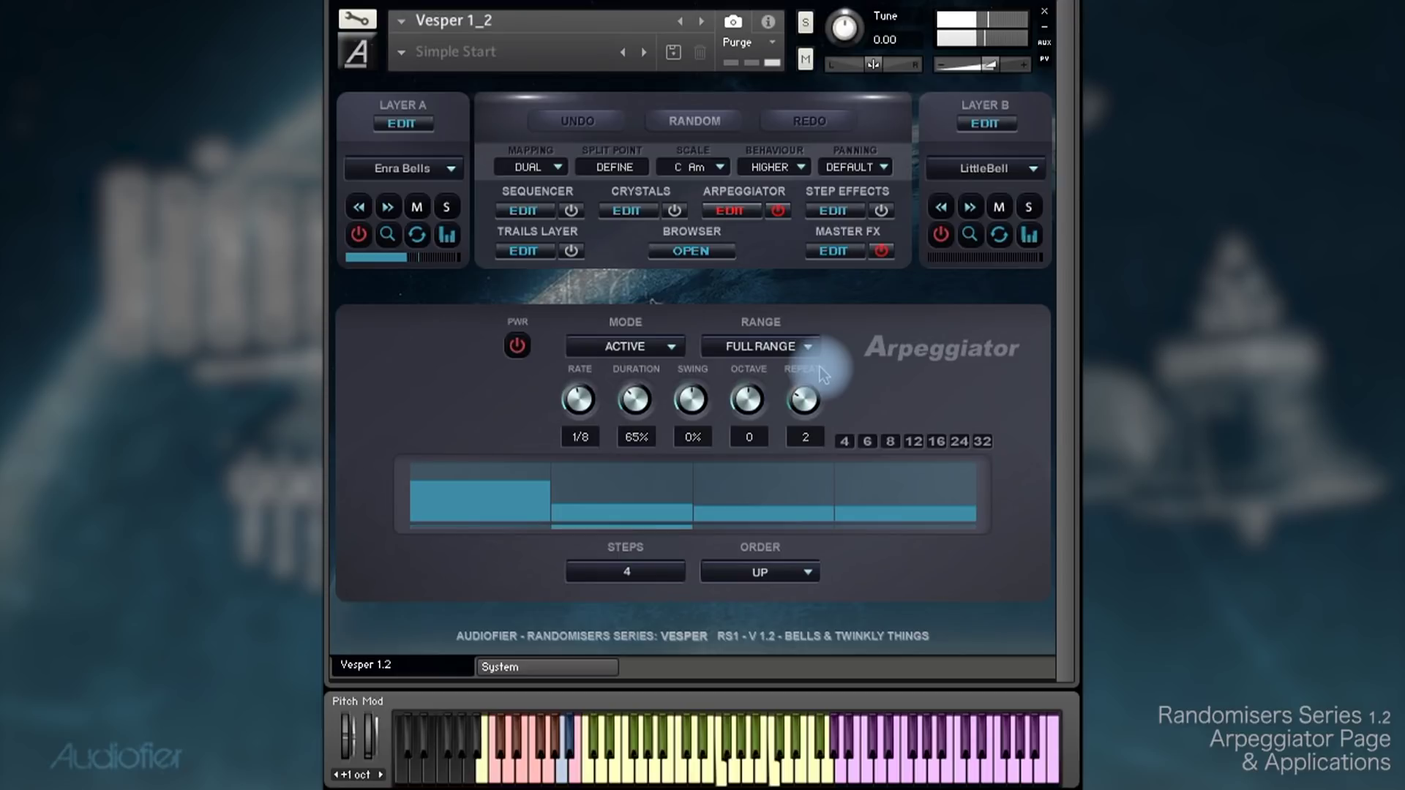
pyautogui.moveTo(803, 385); pyautogui.dragTo(870, 337)
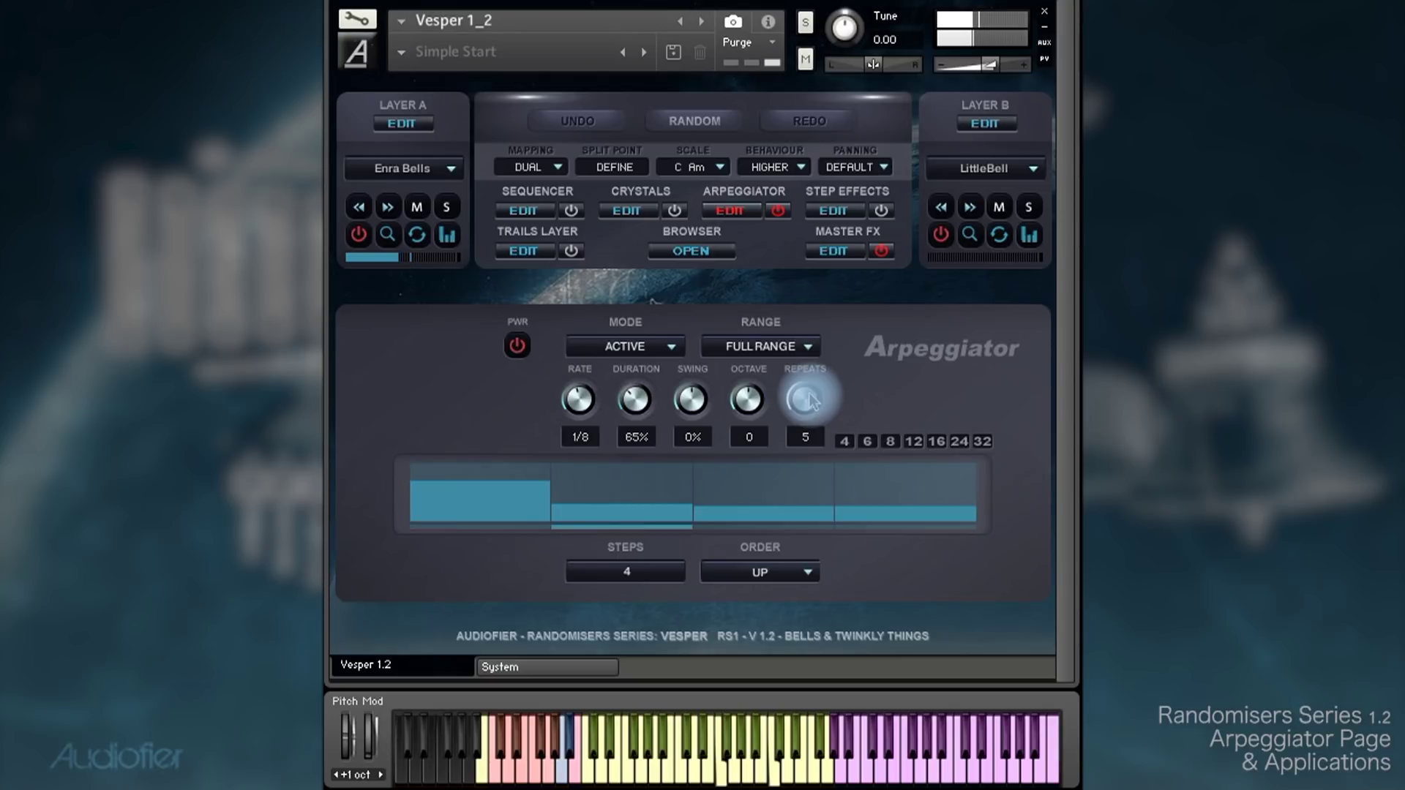
pyautogui.moveTo(755, 468); pyautogui.dragTo(709, 586)
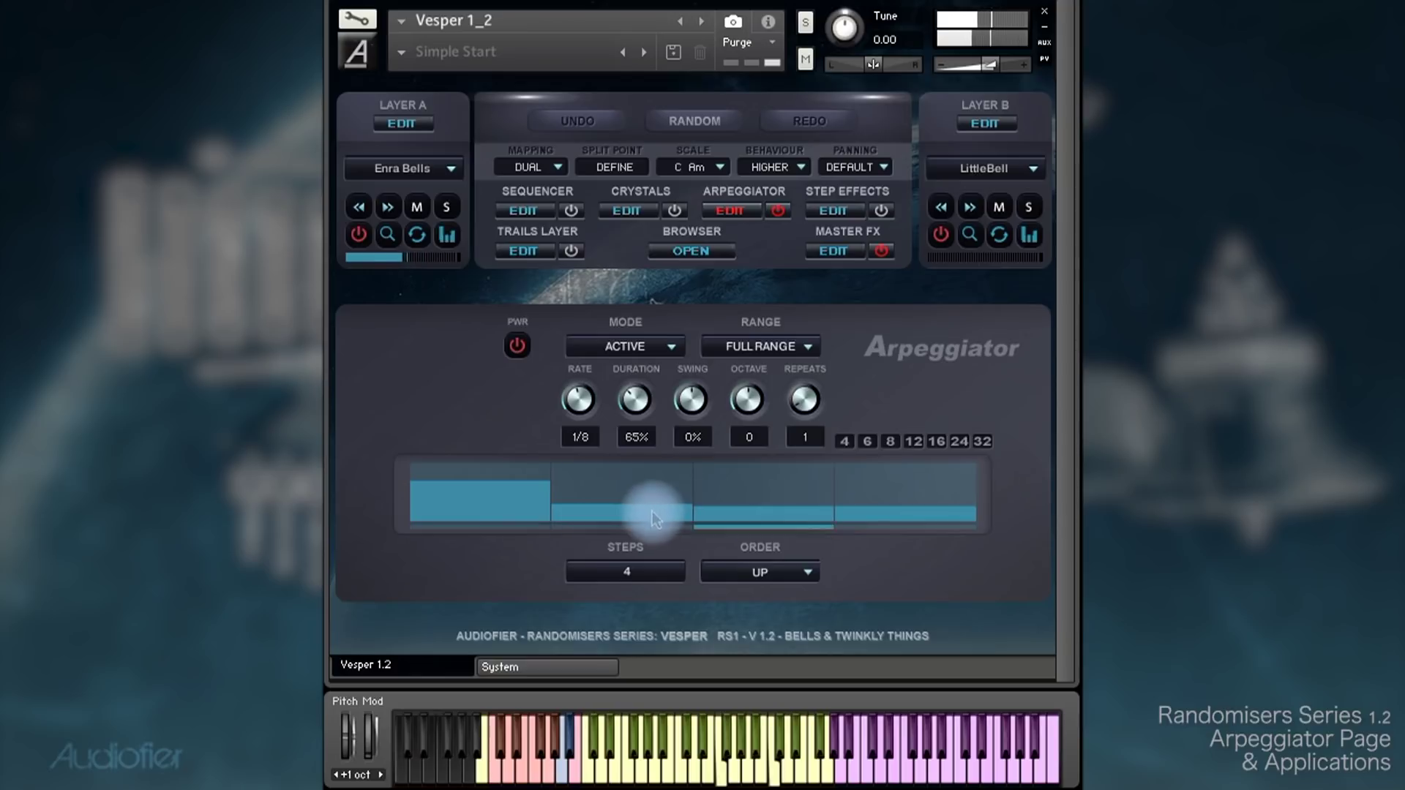
# Vary the levels of the second, third and fourth steps in the arpeggiator's four-step pattern
pyautogui.moveTo(651, 511)
pyautogui.mouseDown()
pyautogui.moveTo(656, 481)
pyautogui.moveTo(711, 500)
pyautogui.moveTo(741, 485)
pyautogui.mouseUp()
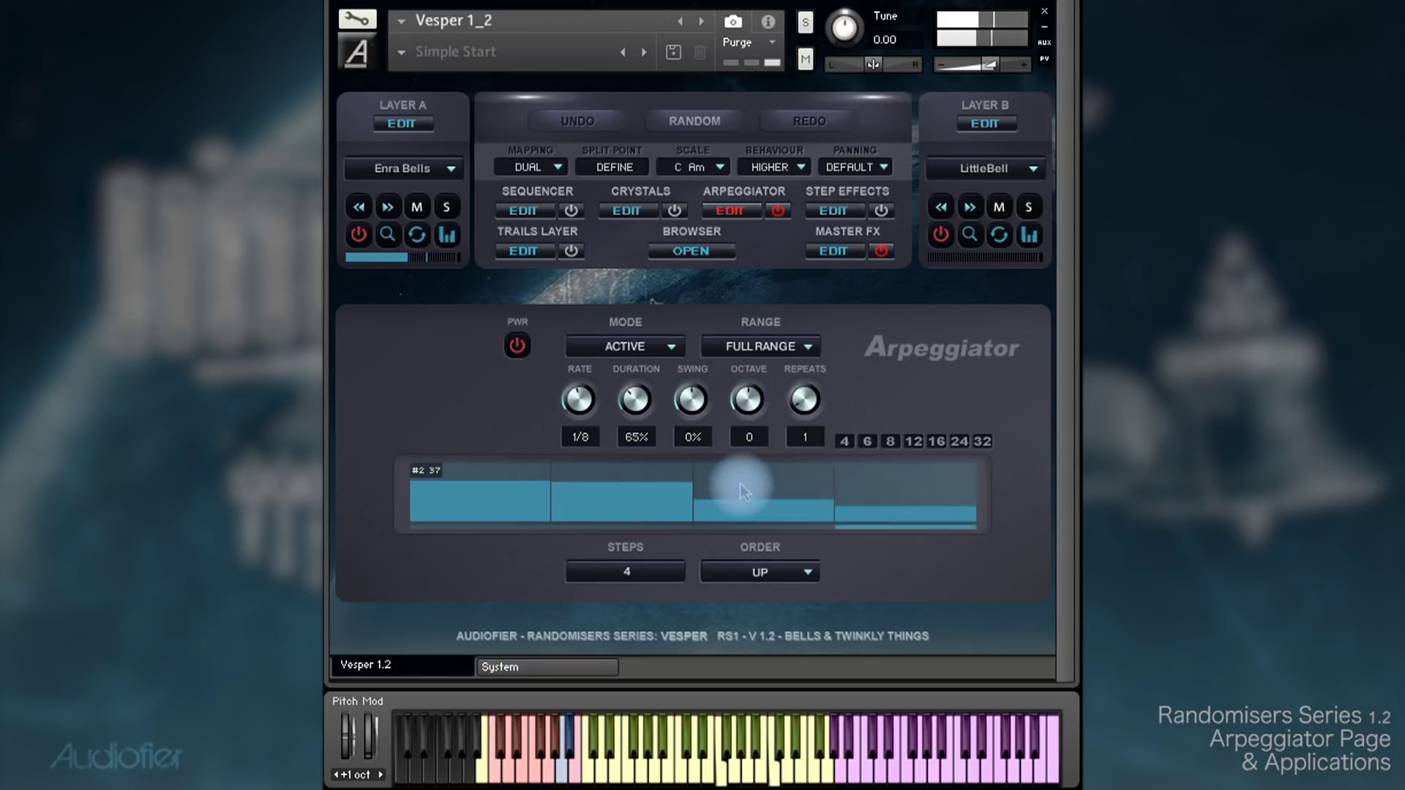
pyautogui.click(863, 488)
pyautogui.click(636, 502)
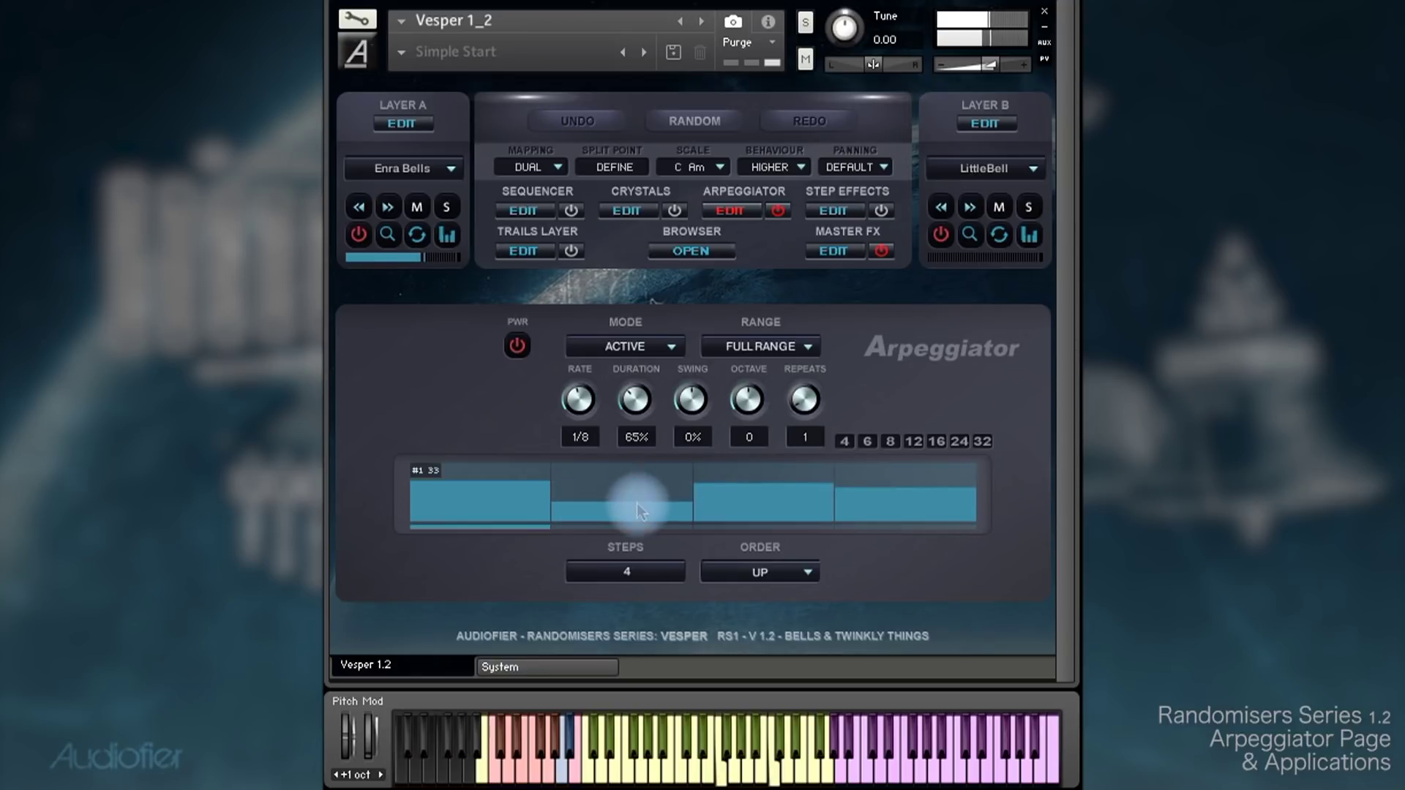
pyautogui.click(737, 503)
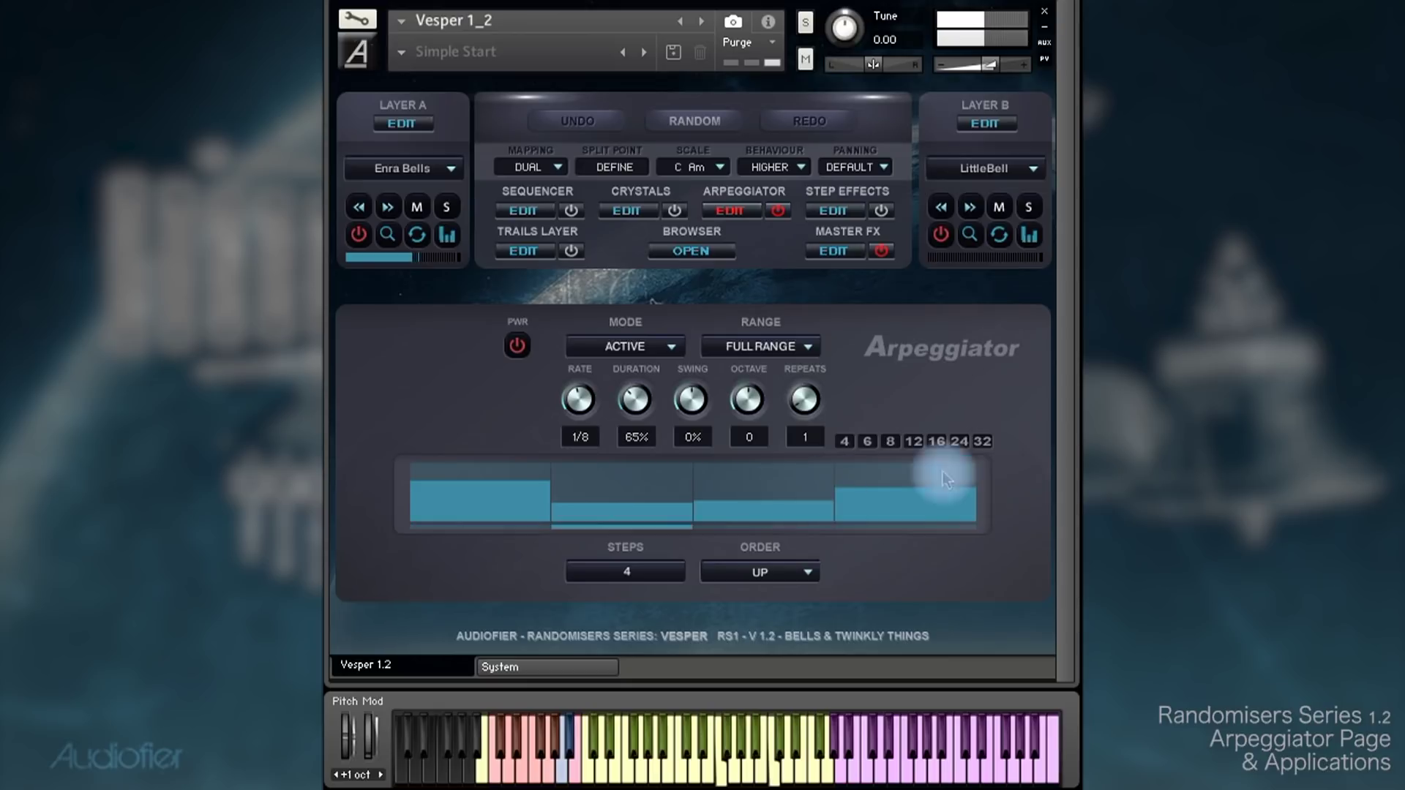
# Extend the arpeggiator pattern to 32 steps and set the rate to 1/16
pyautogui.click(986, 444)
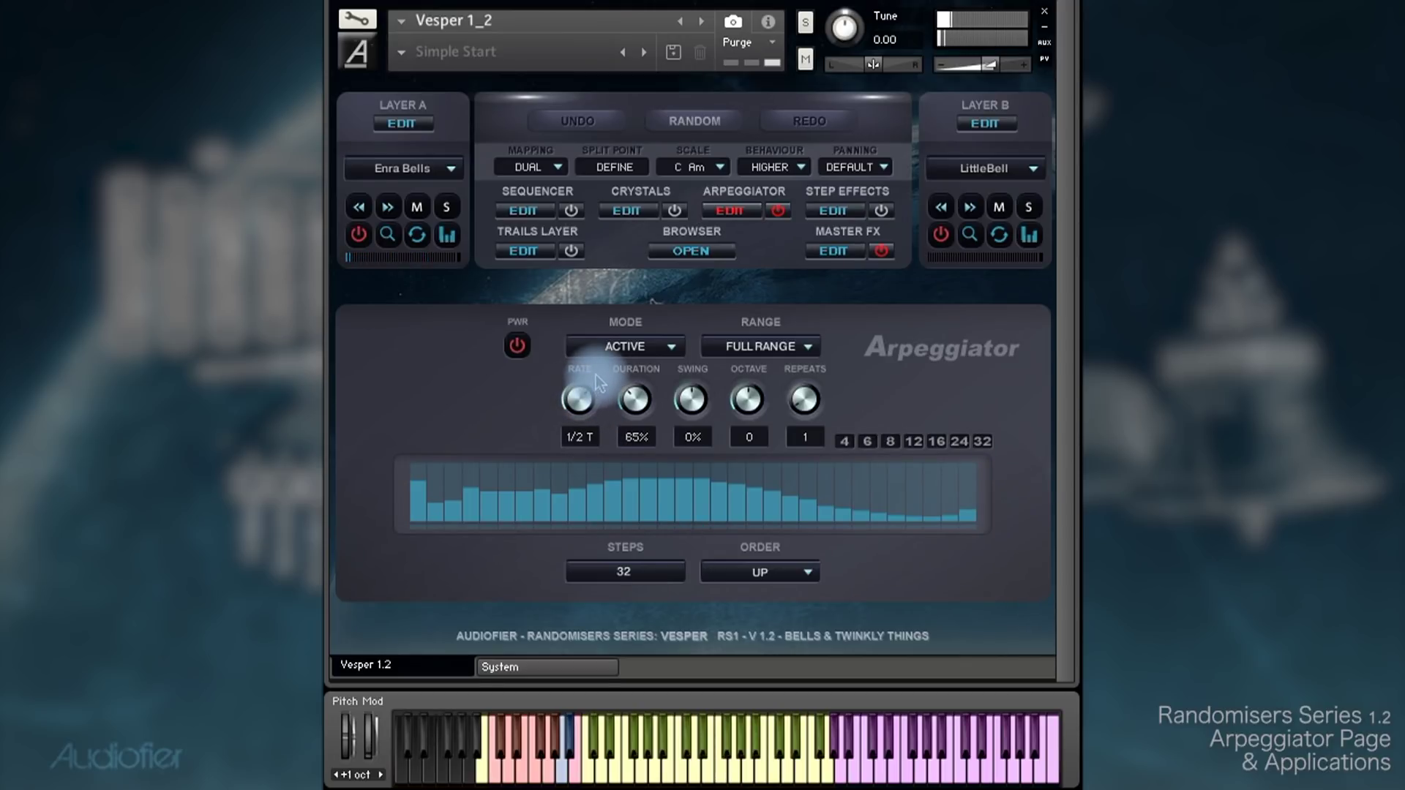
pyautogui.moveTo(596, 375); pyautogui.dragTo(587, 381)
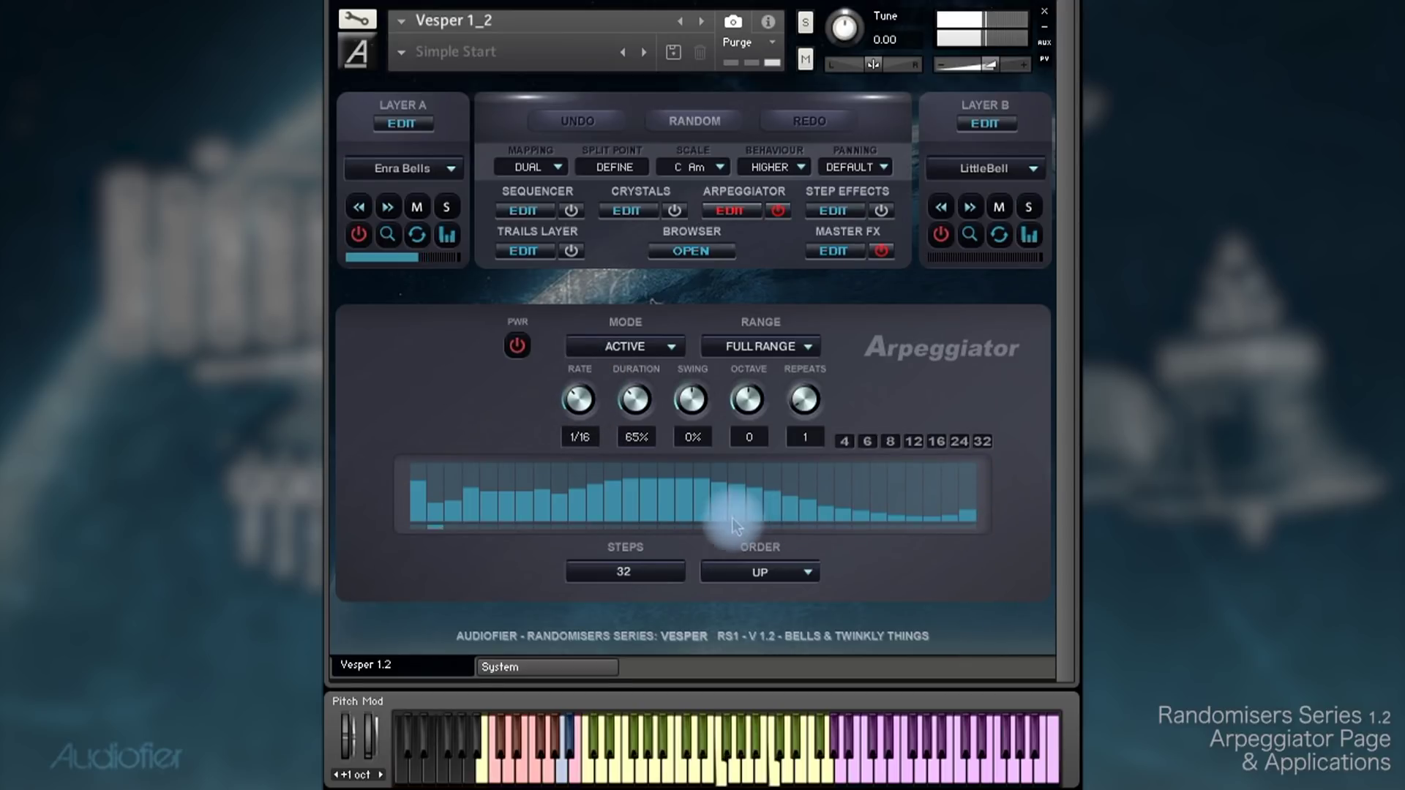
pyautogui.click(973, 522)
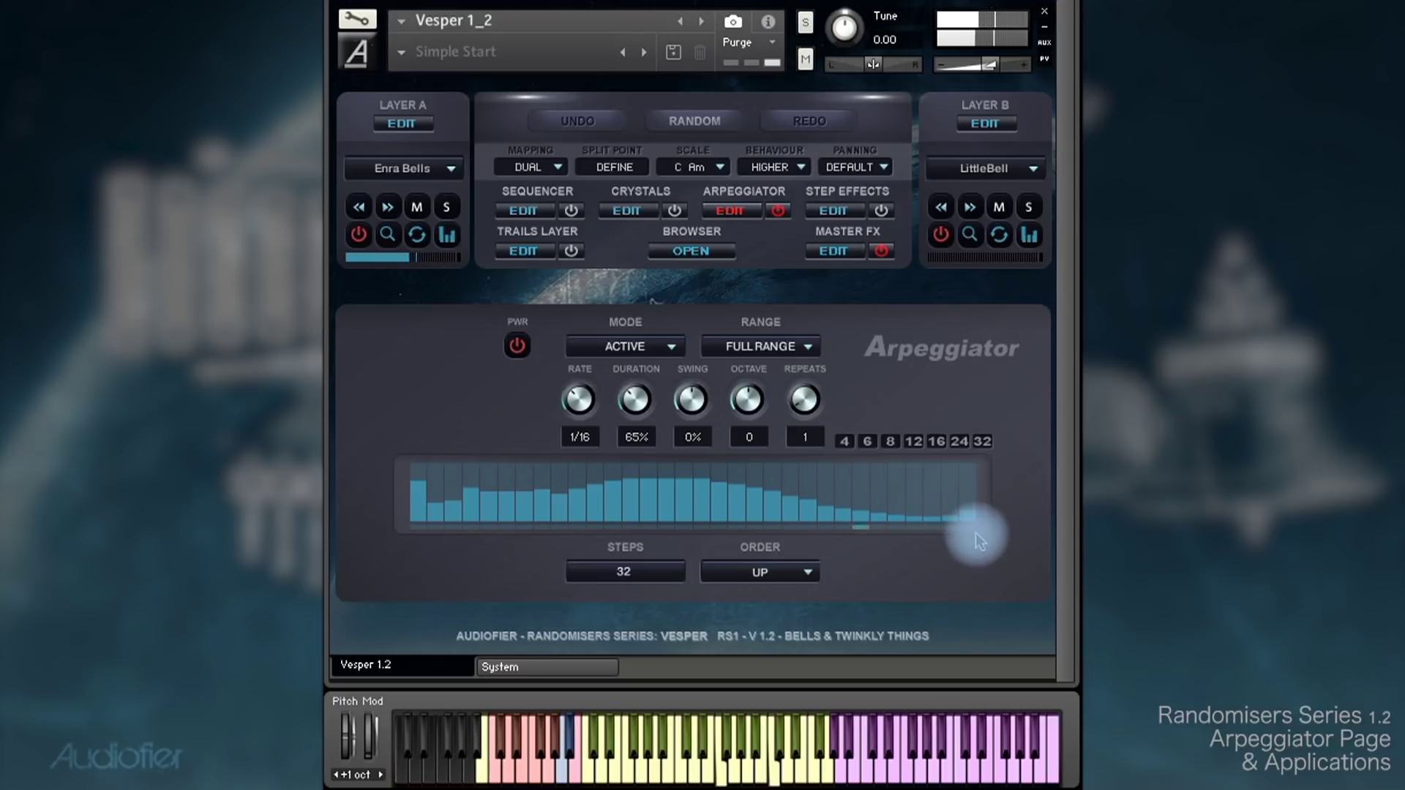
# Try arpeggiator pattern lengths of 4, 8, 16 and 24 steps, and return the pattern to 4 steps
pyautogui.click(843, 441)
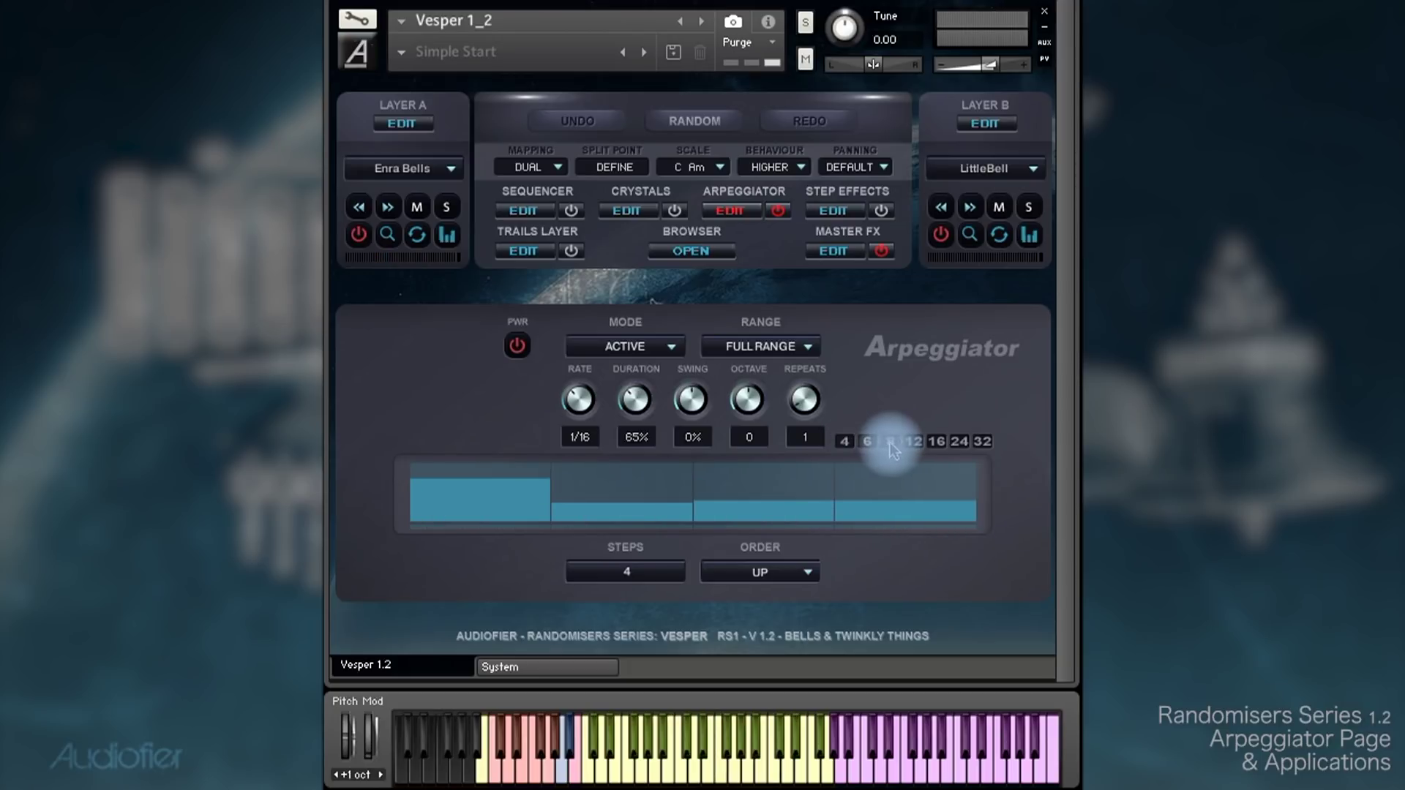
pyautogui.click(891, 442)
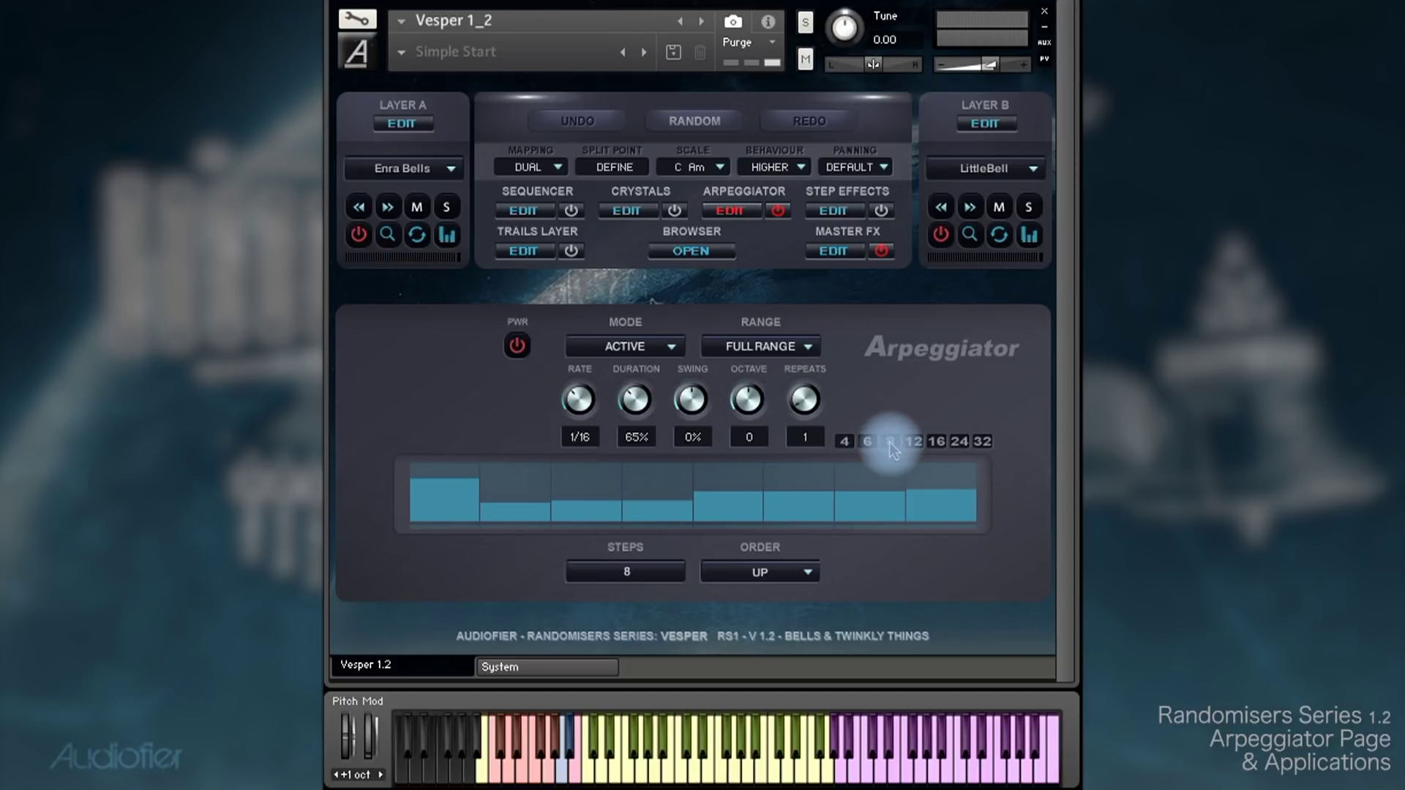
pyautogui.click(936, 443)
pyautogui.click(959, 441)
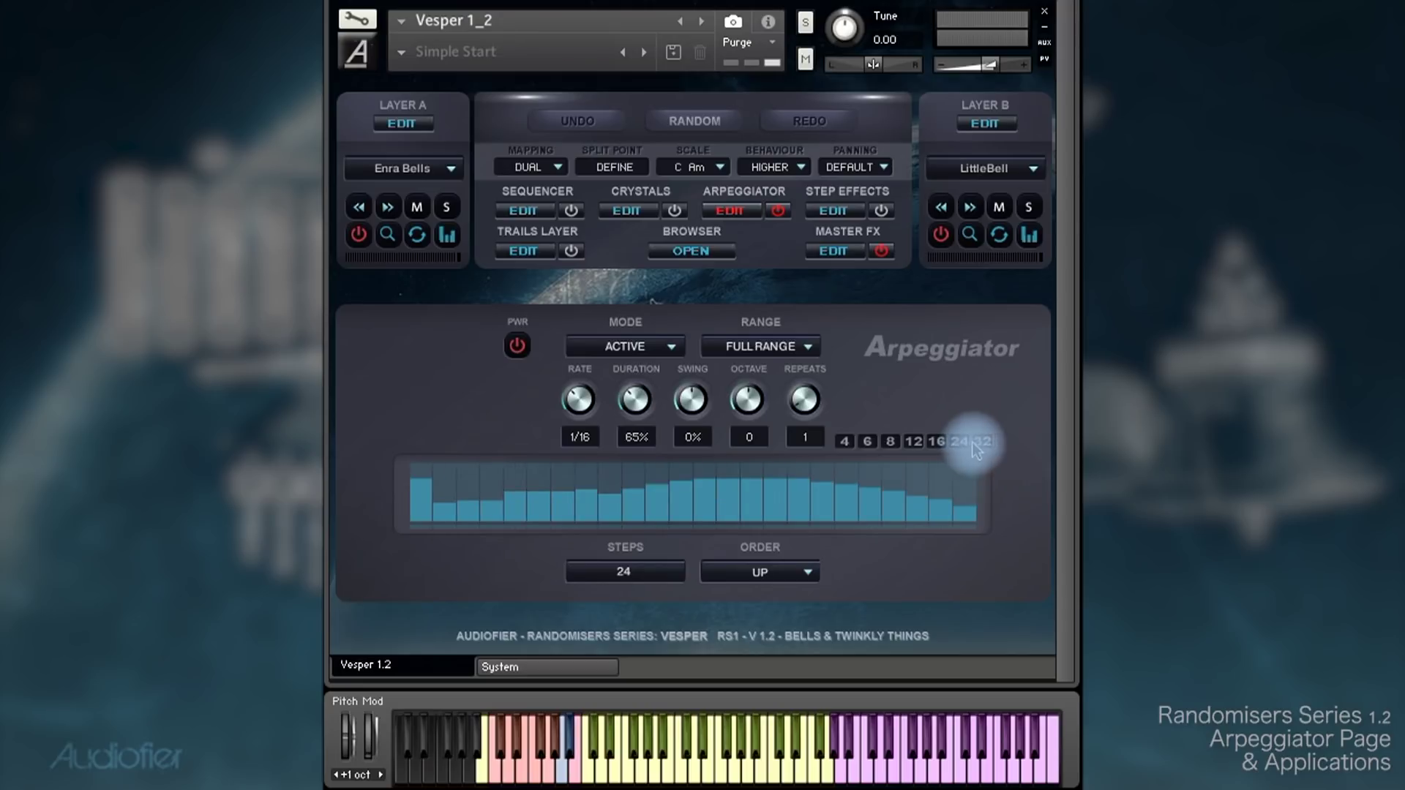
pyautogui.click(844, 441)
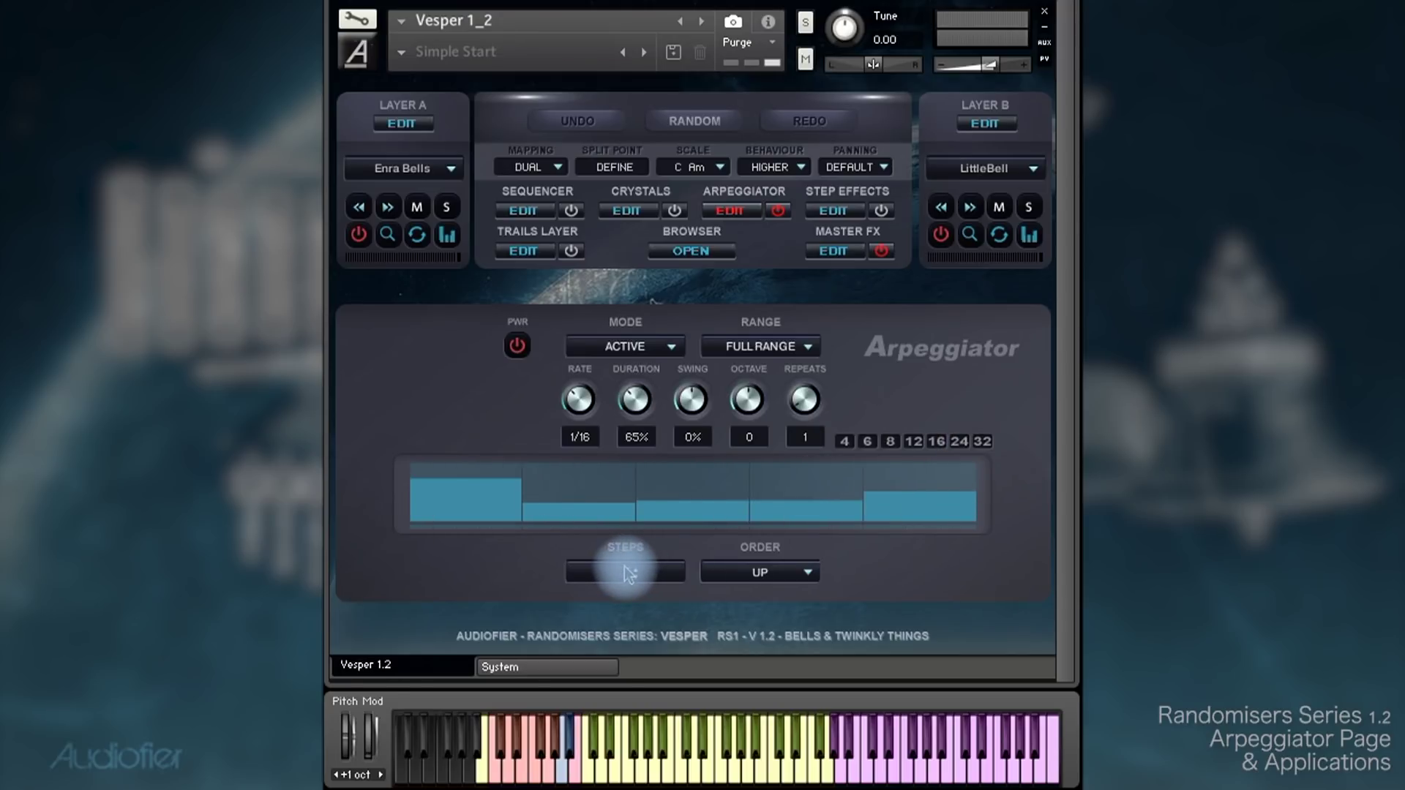
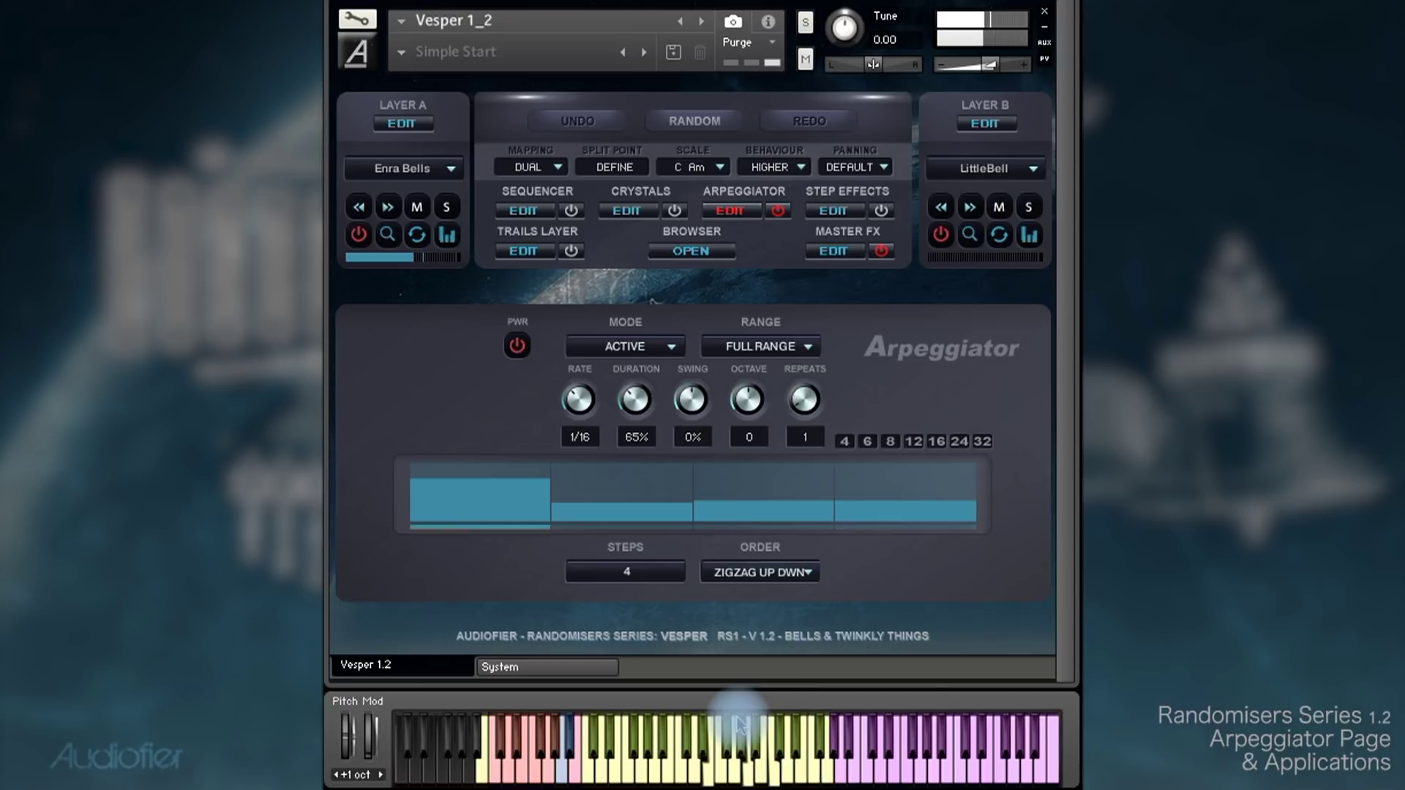
# Try the Up and Move Out note orders for the arpeggiator
pyautogui.click(779, 573)
pyautogui.click(736, 605)
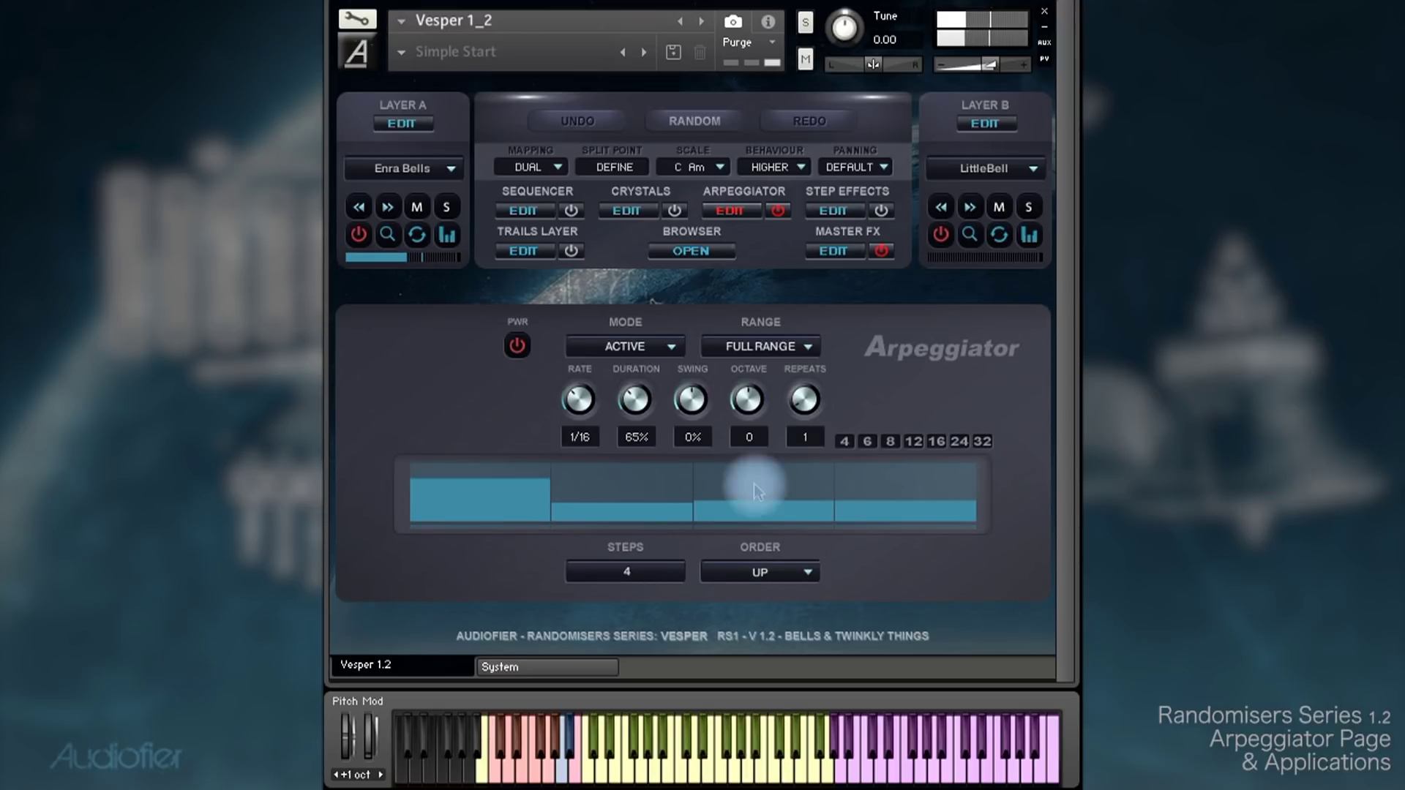
pyautogui.click(779, 573)
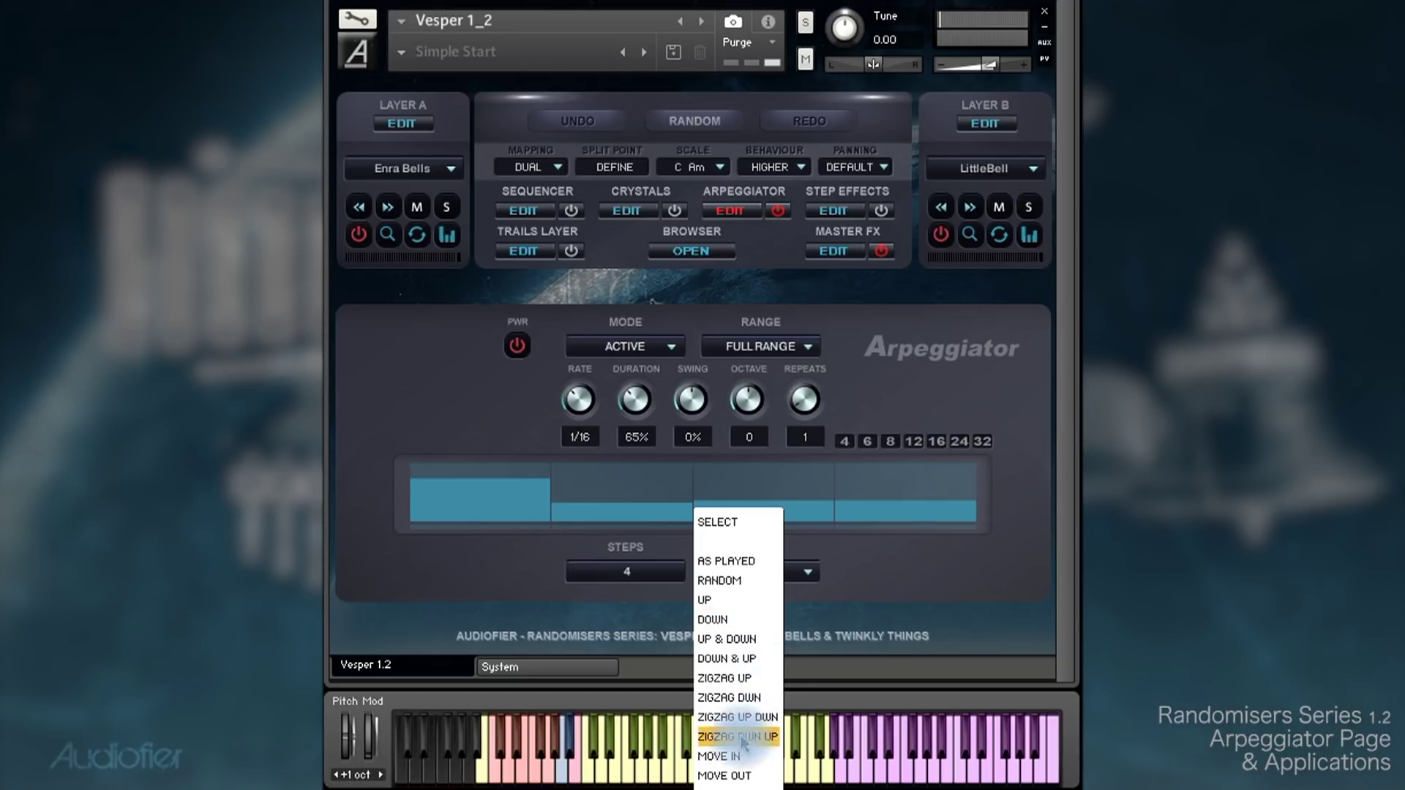
pyautogui.click(748, 776)
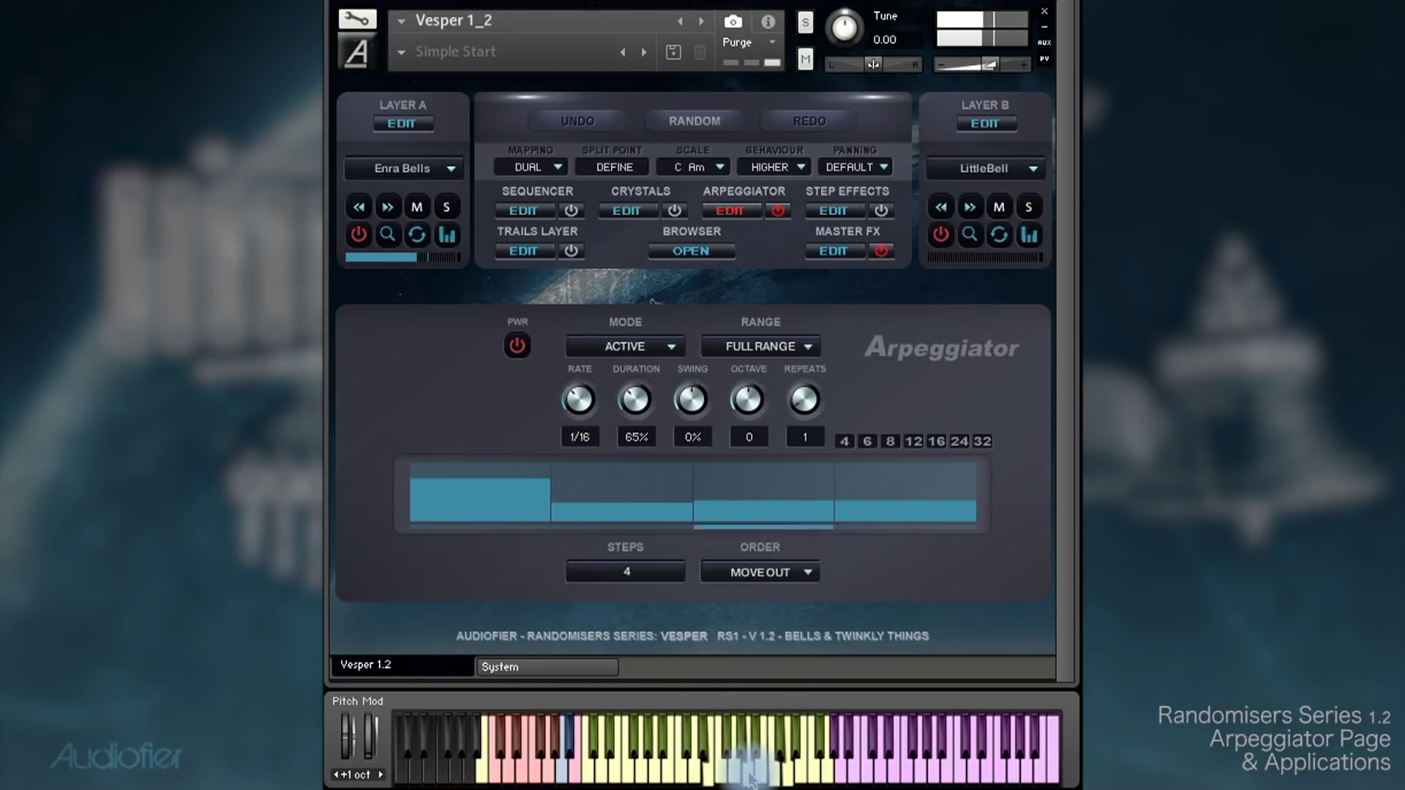
# Try the Random note order, set the order to Chord, and lower the levels of pattern steps 2 to 4
pyautogui.click(731, 573)
pyautogui.click(741, 580)
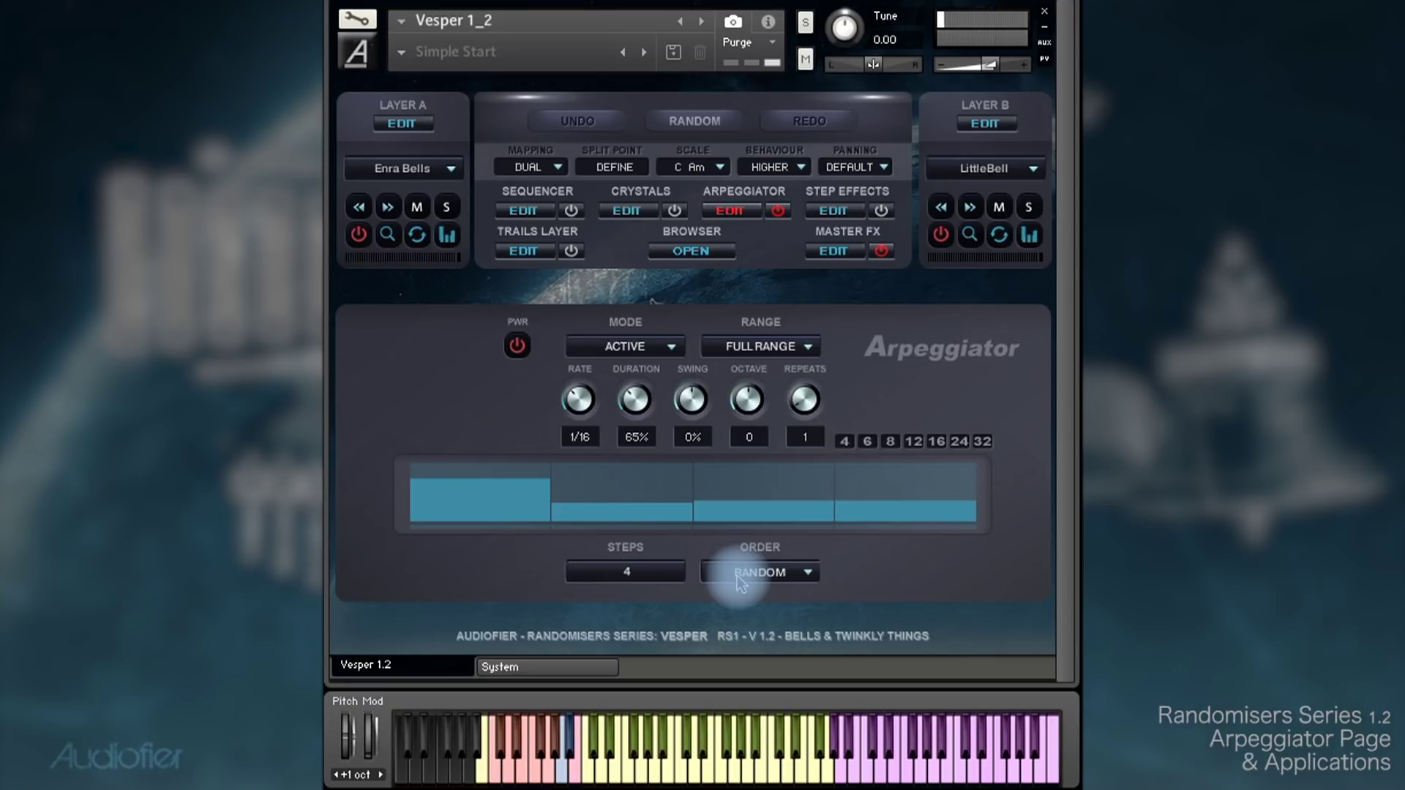
pyautogui.click(741, 582)
pyautogui.press('Escape')
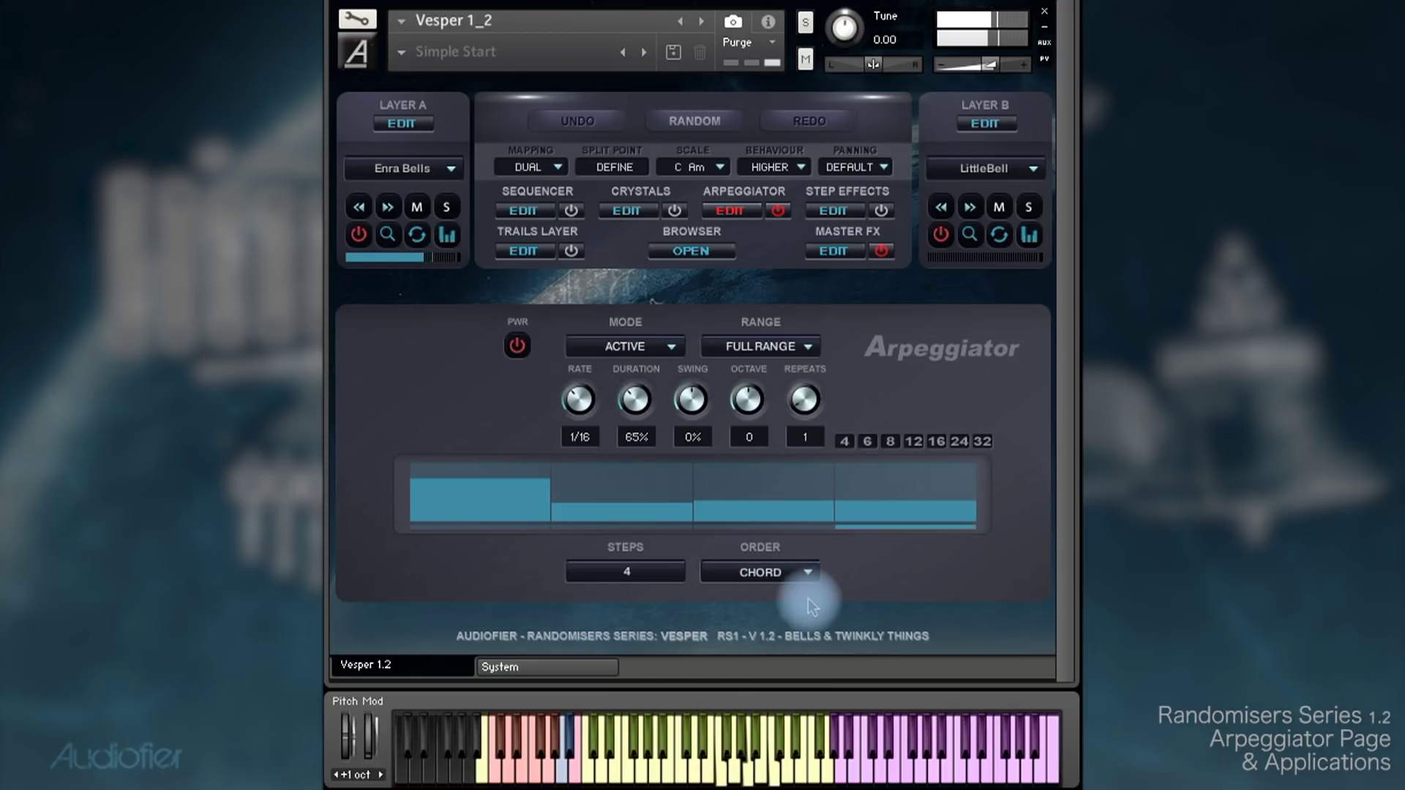
pyautogui.click(740, 505)
pyautogui.moveTo(741, 505)
pyautogui.mouseDown()
pyautogui.moveTo(660, 520)
pyautogui.moveTo(874, 512)
pyautogui.mouseUp()
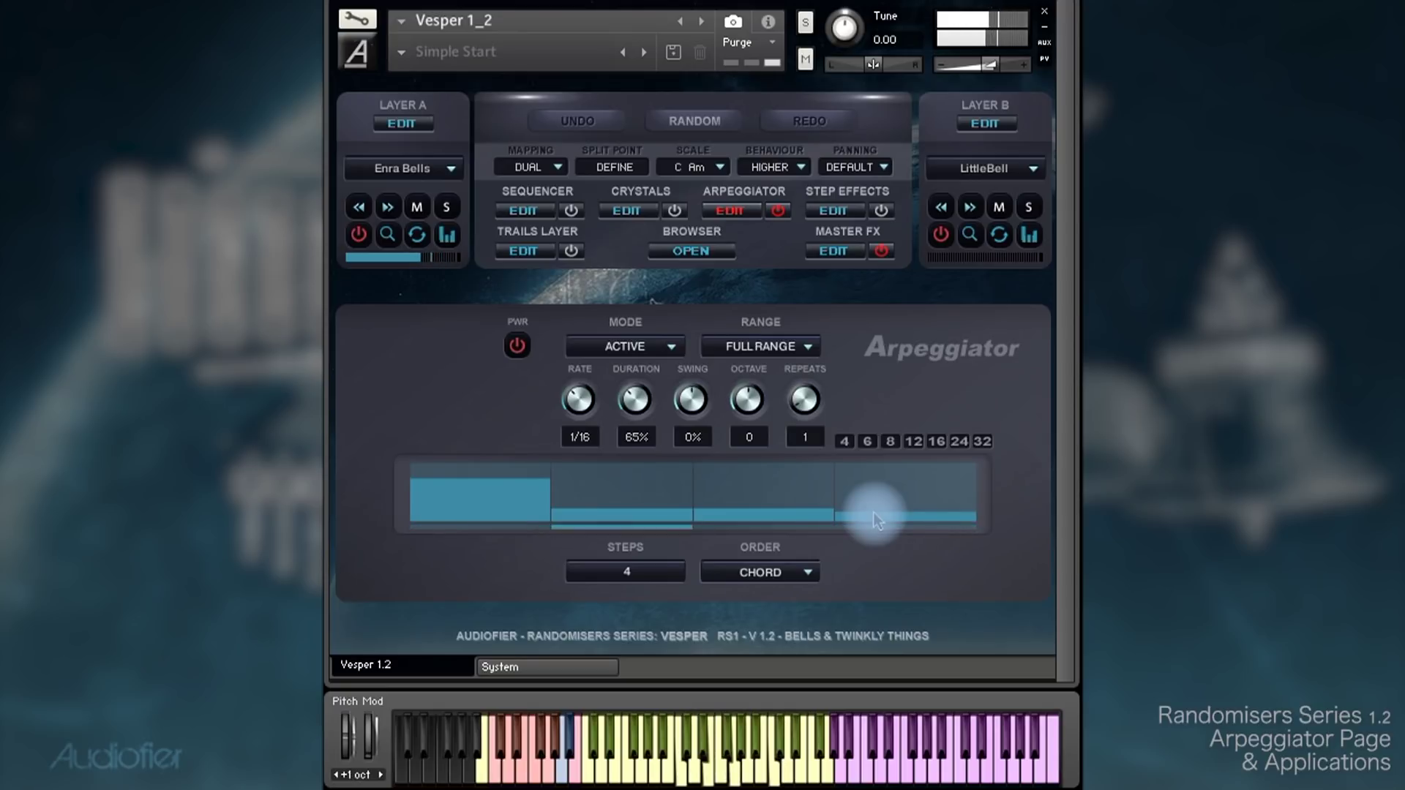
# Switch on the step sequencer with sequence B active in place of sequence A
pyautogui.click(518, 212)
pyautogui.click(571, 211)
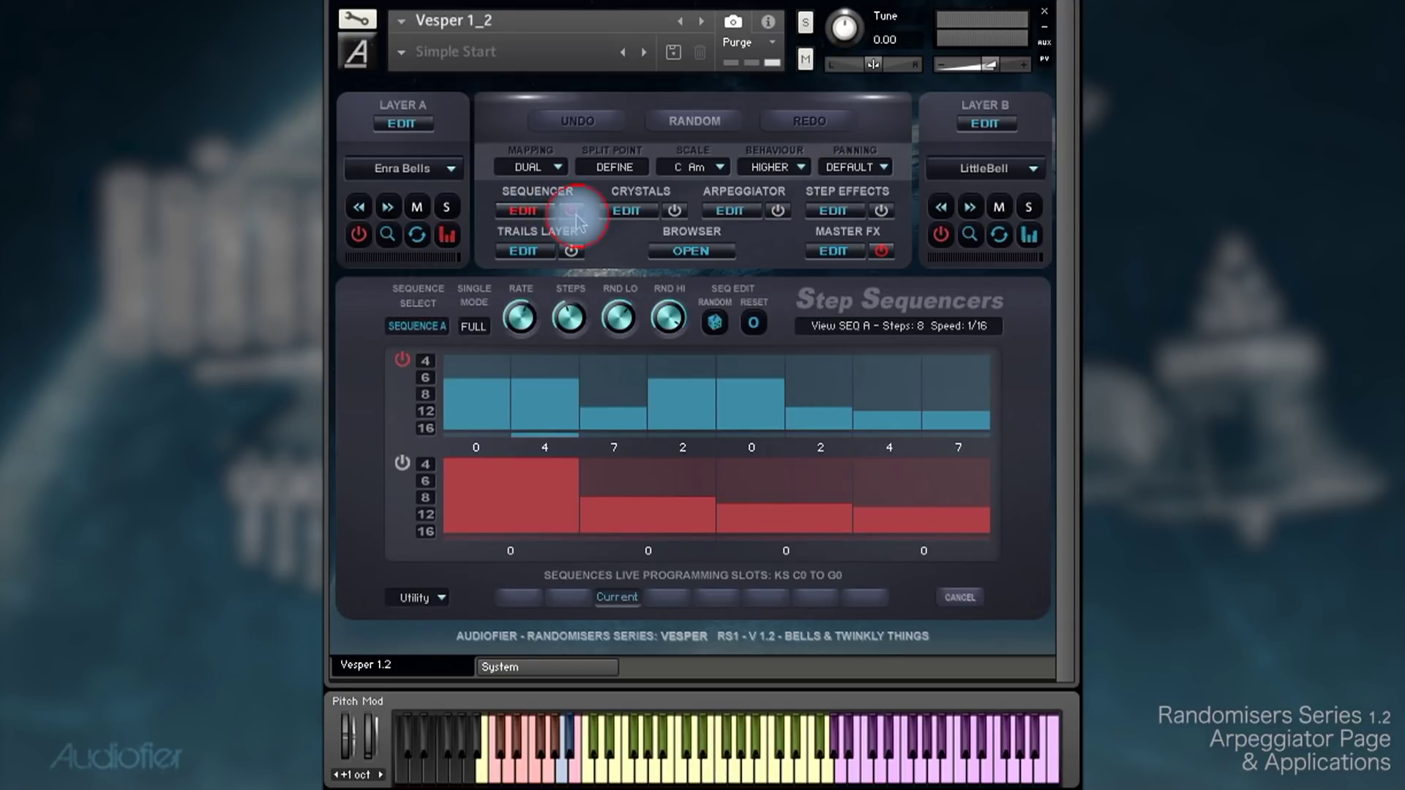
pyautogui.click(401, 463)
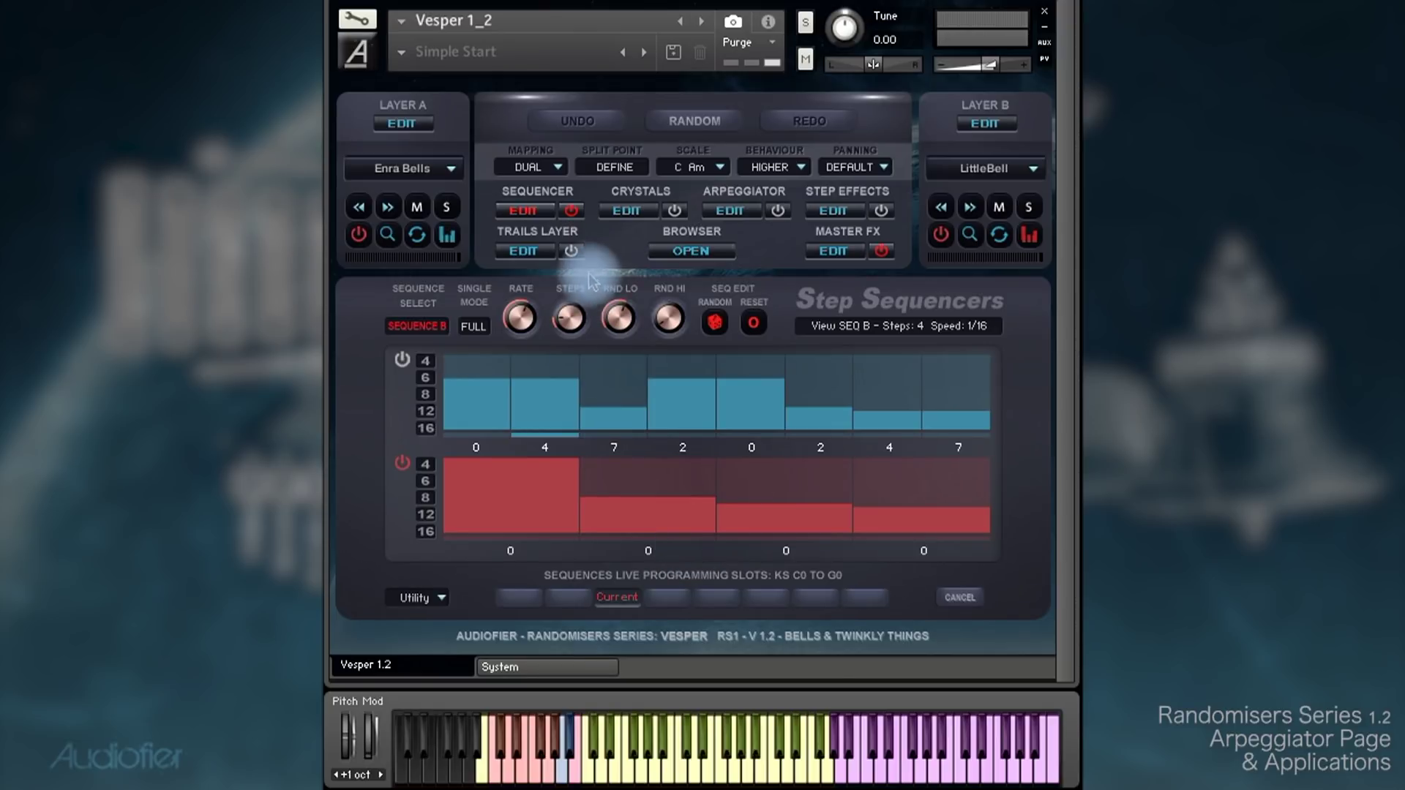
pyautogui.click(571, 213)
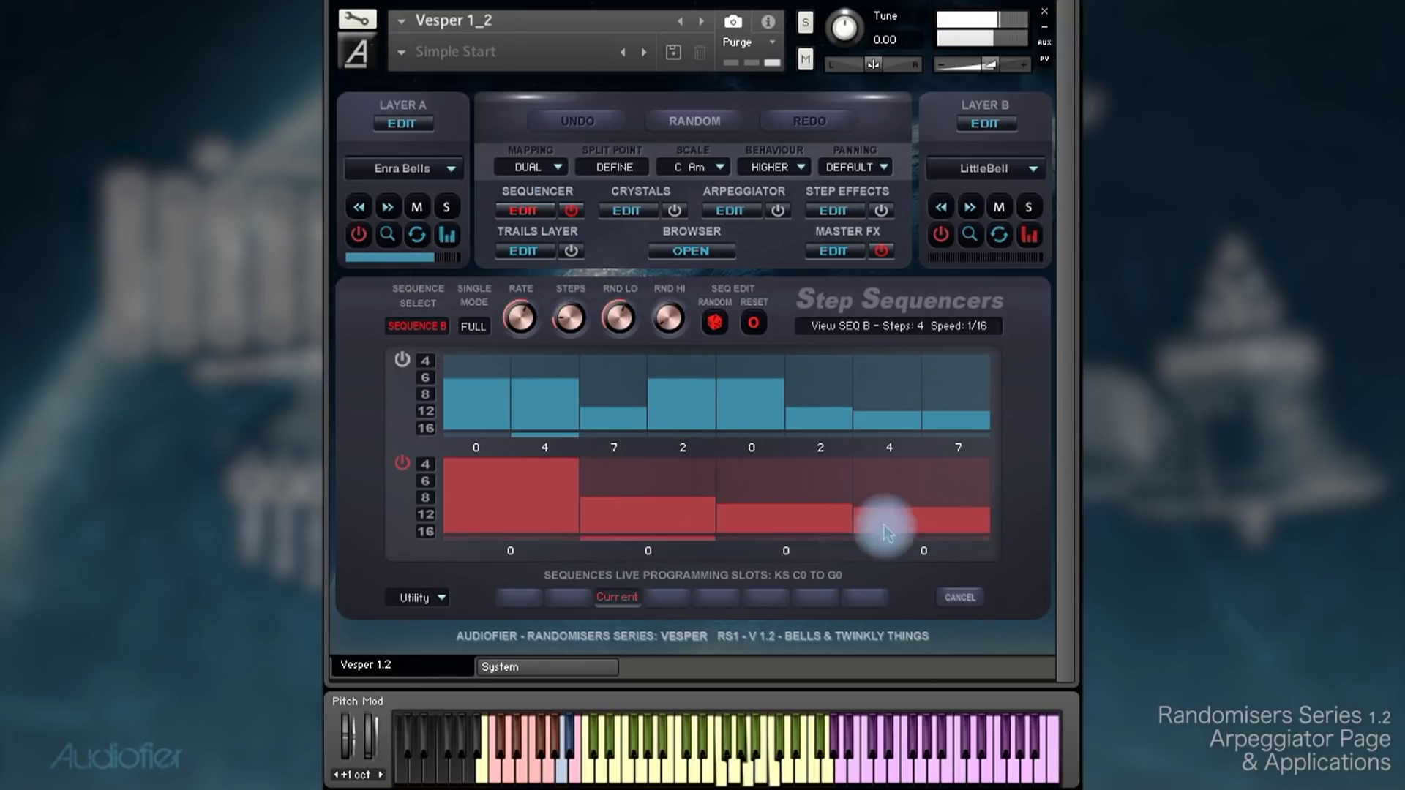
# Switch off the step sequencer, reactivate the arpeggiator and reopen its settings
pyautogui.click(572, 211)
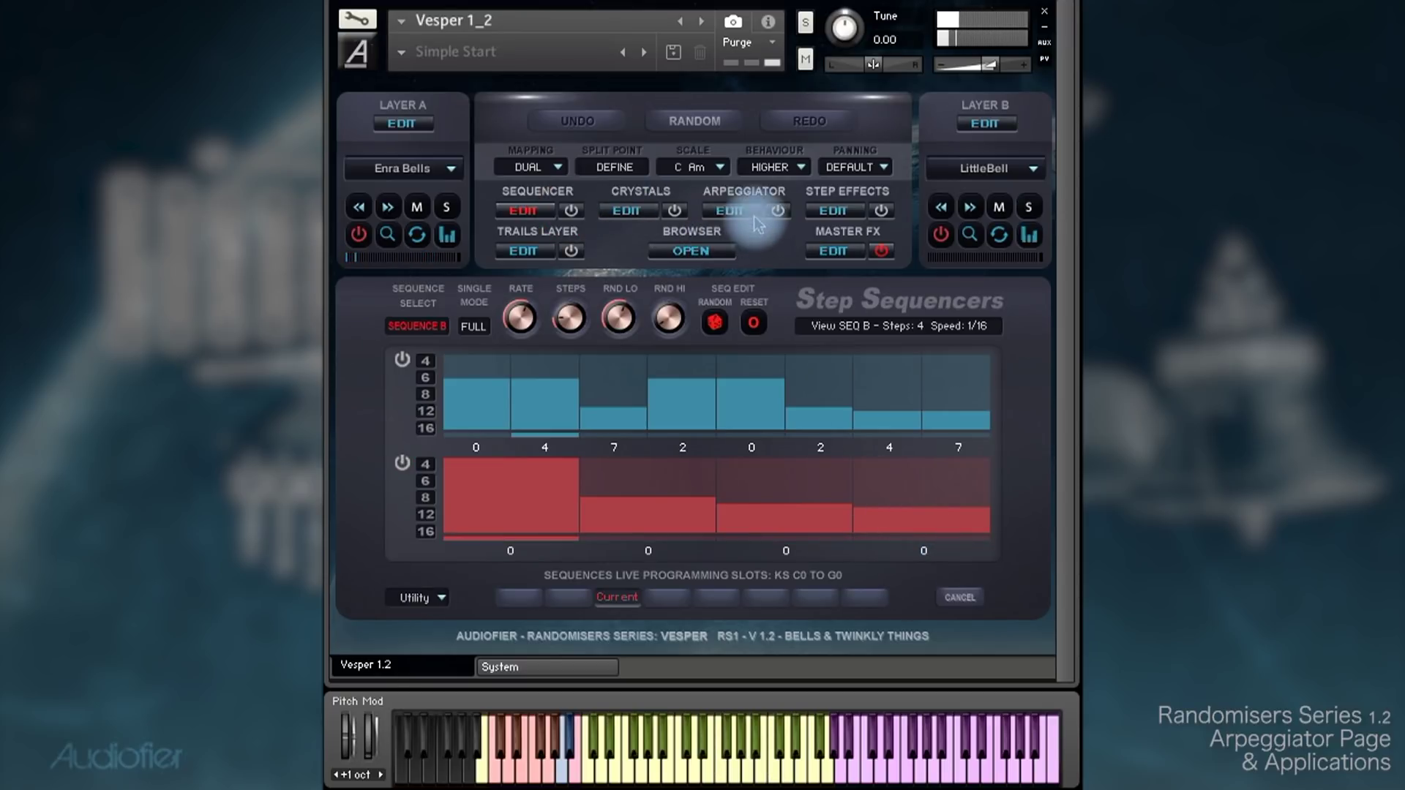
pyautogui.click(778, 210)
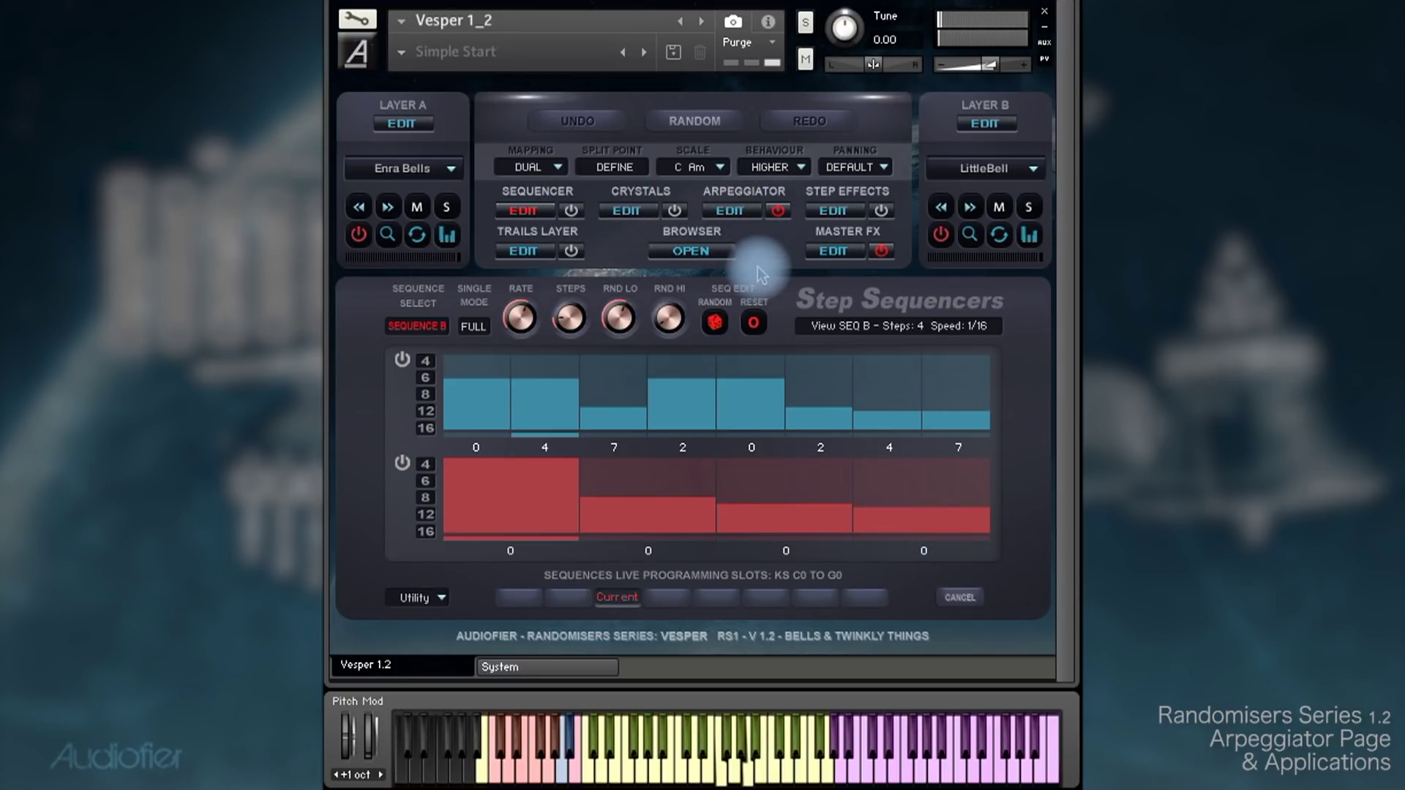
pyautogui.click(729, 211)
# Set the arpeggiator duration to 8%, try an octave of 1 with 2 repeats, and reset them to 0 and 1
pyautogui.moveTo(630, 401); pyautogui.dragTo(623, 440)
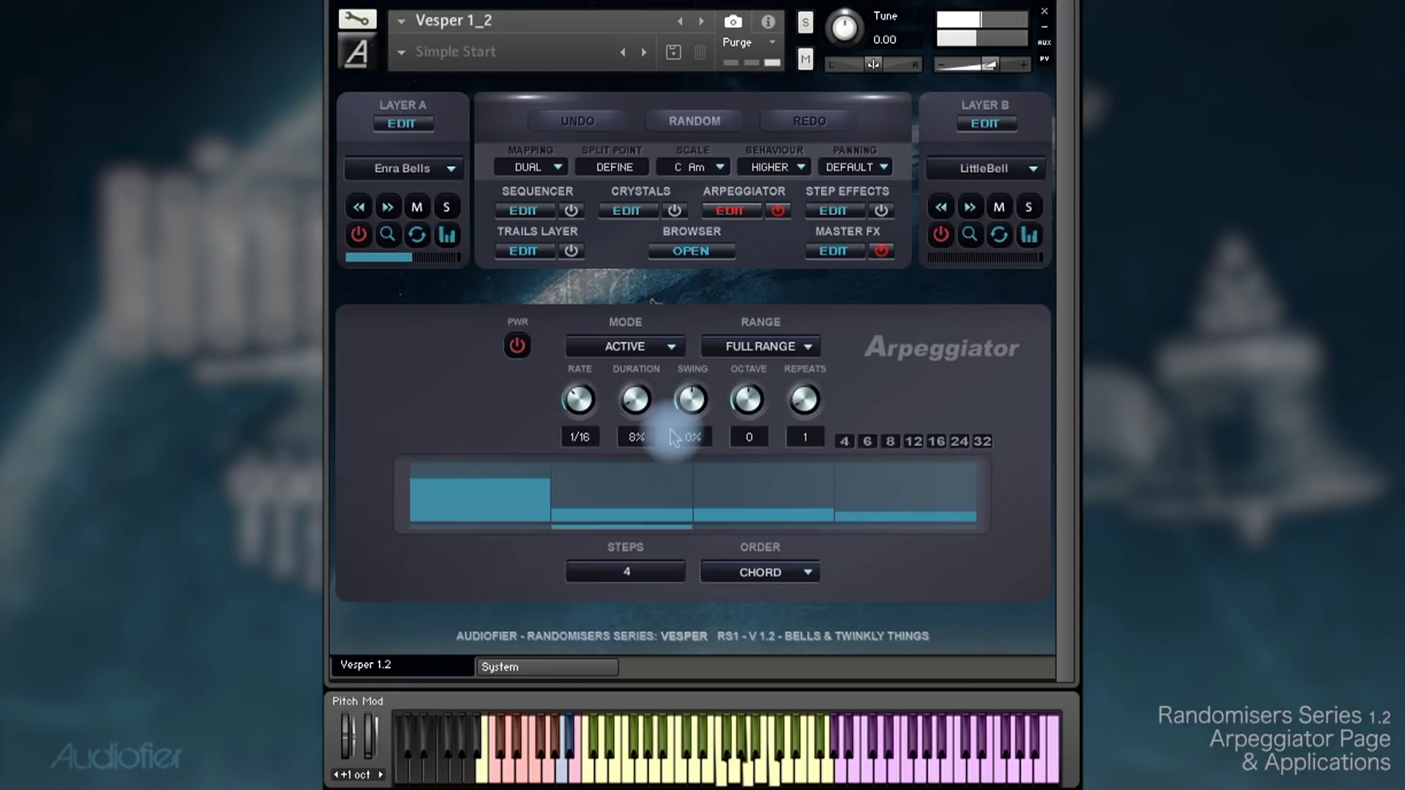
pyautogui.moveTo(746, 409); pyautogui.dragTo(753, 395)
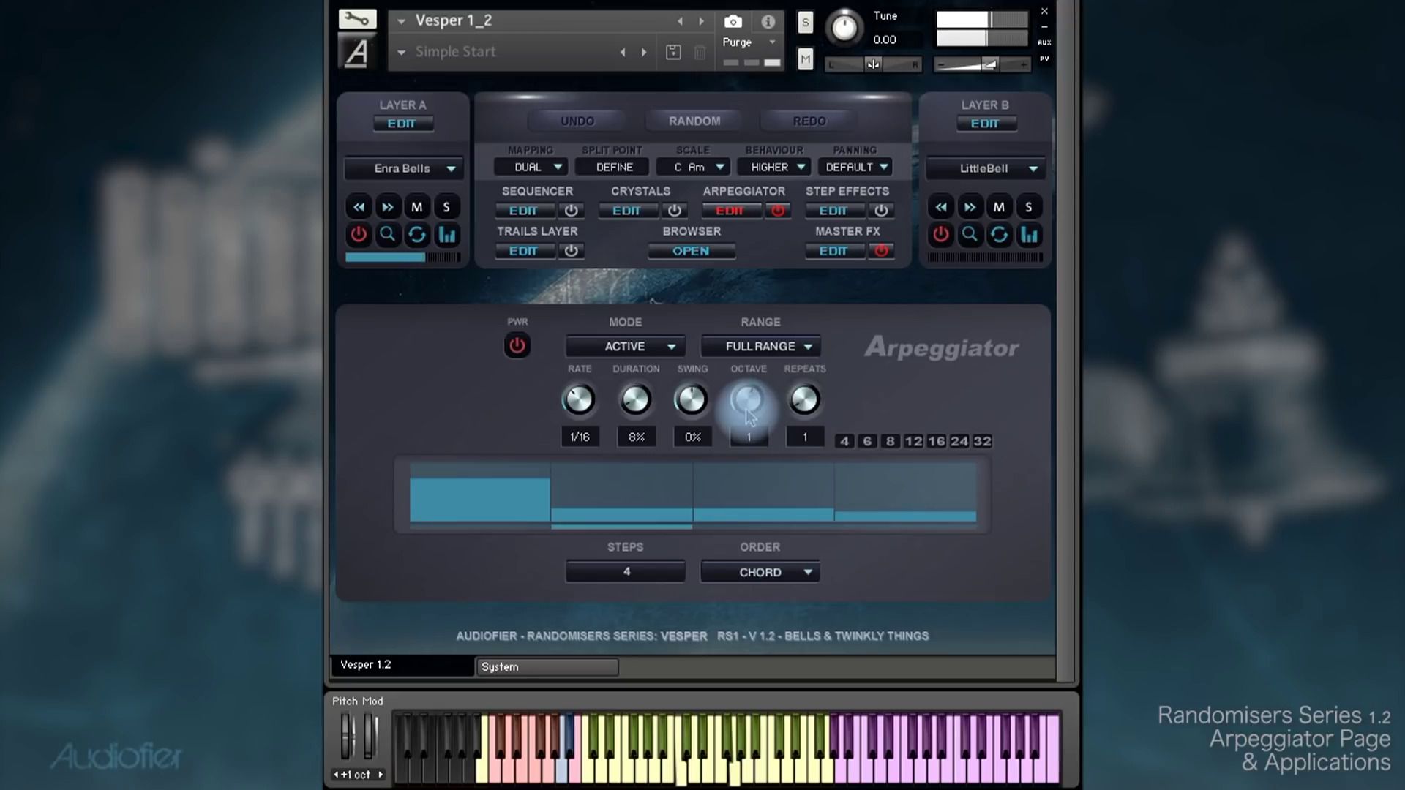
pyautogui.moveTo(804, 391); pyautogui.dragTo(815, 354)
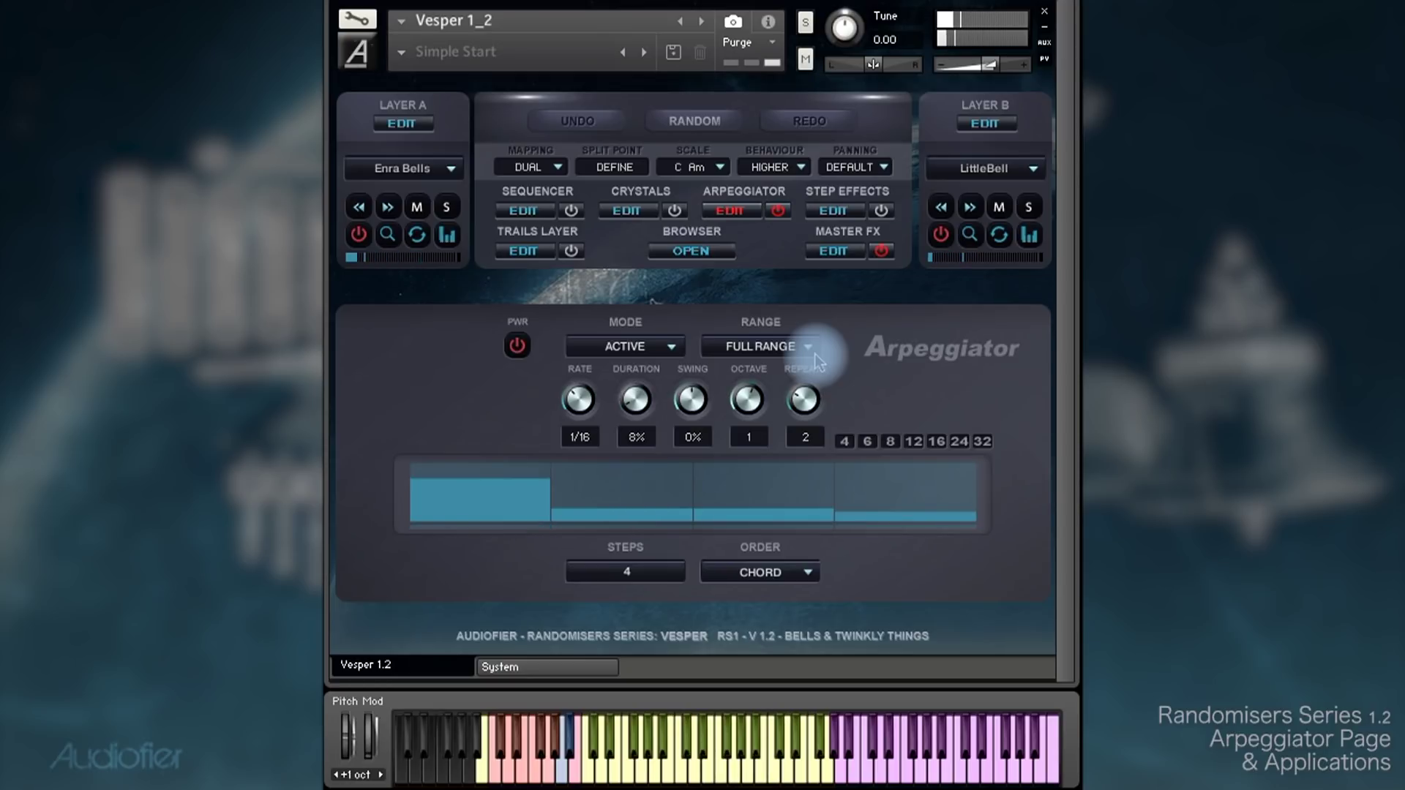
pyautogui.moveTo(745, 395); pyautogui.dragTo(747, 457)
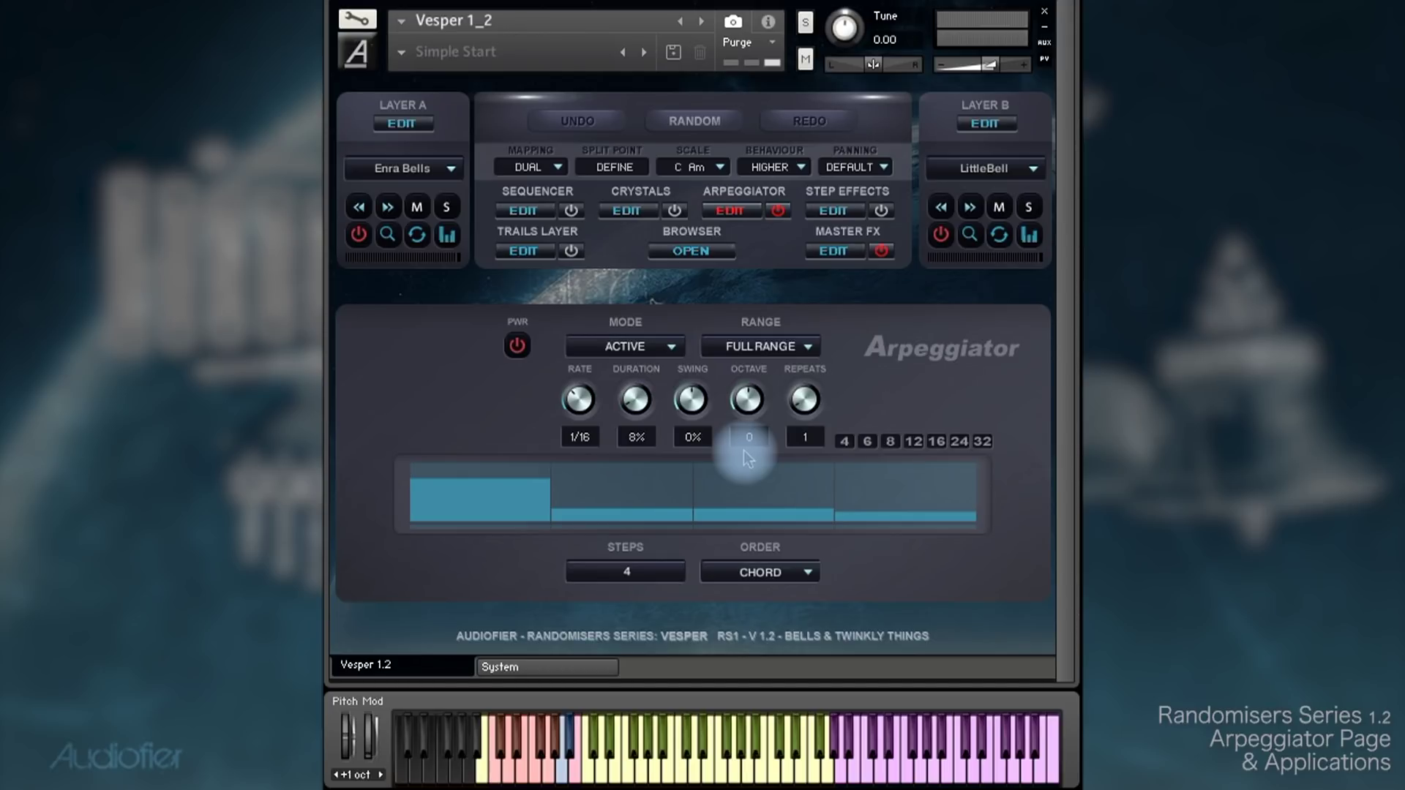
# Set the arpeggiator rate to 1/2 and its note order to Up
pyautogui.moveTo(578, 399); pyautogui.dragTo(585, 461)
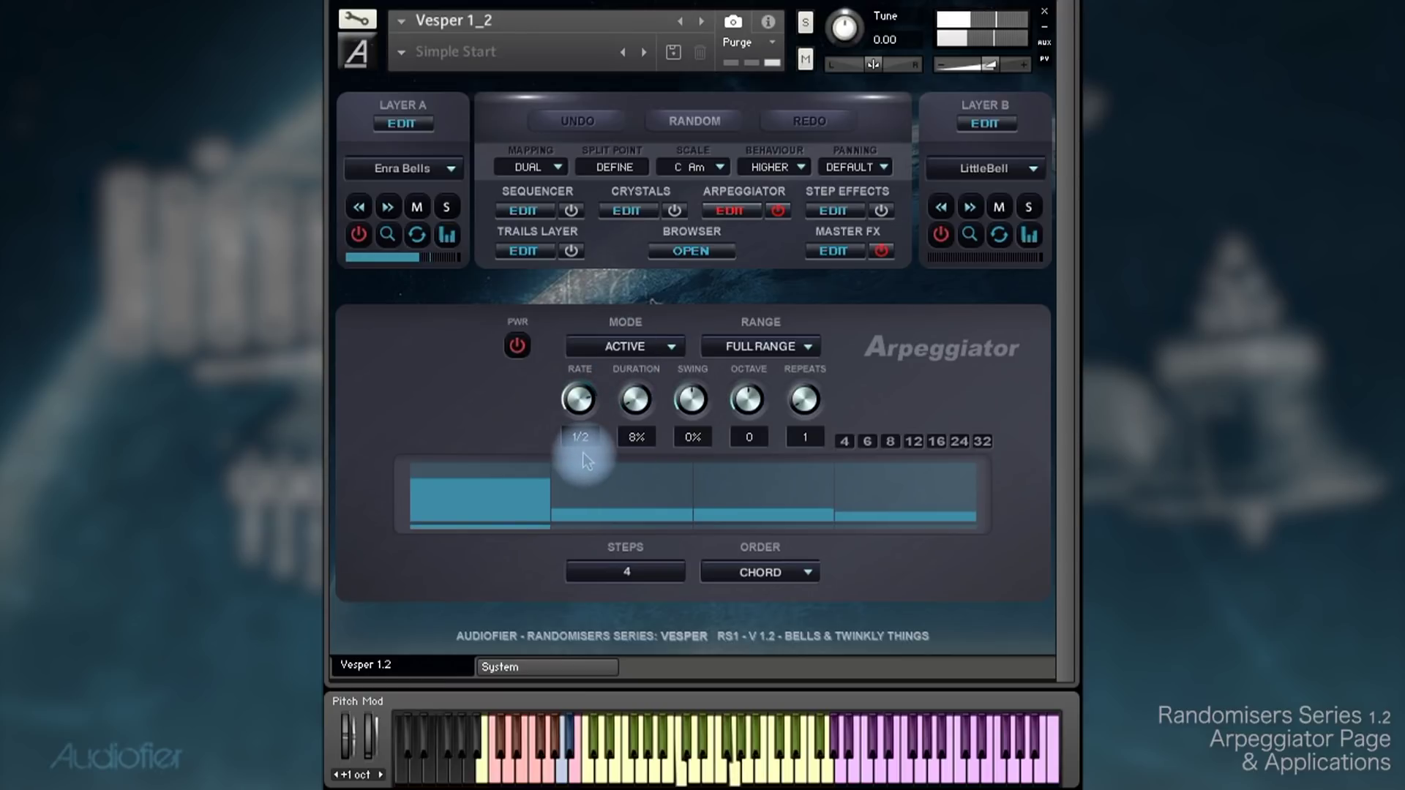
pyautogui.click(761, 575)
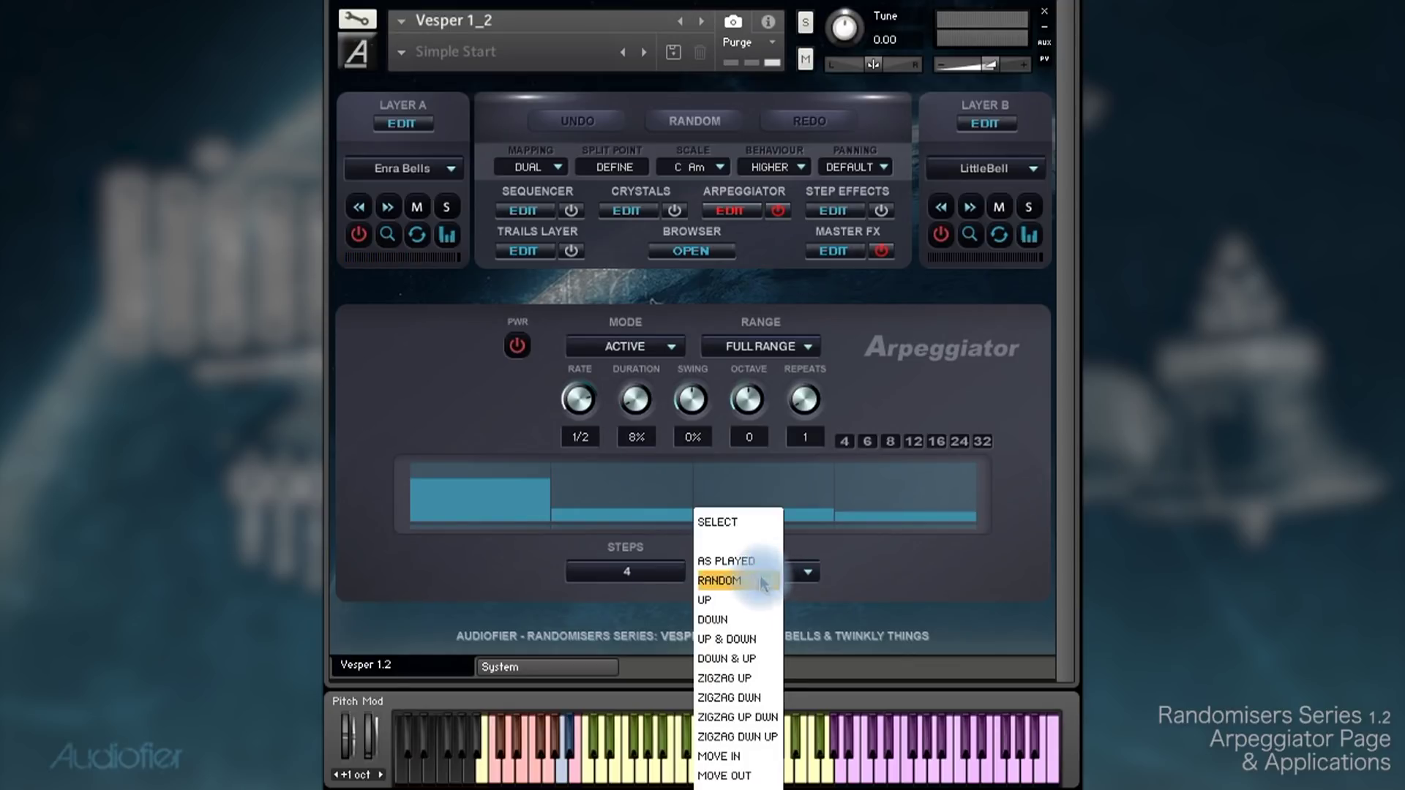
pyautogui.click(735, 601)
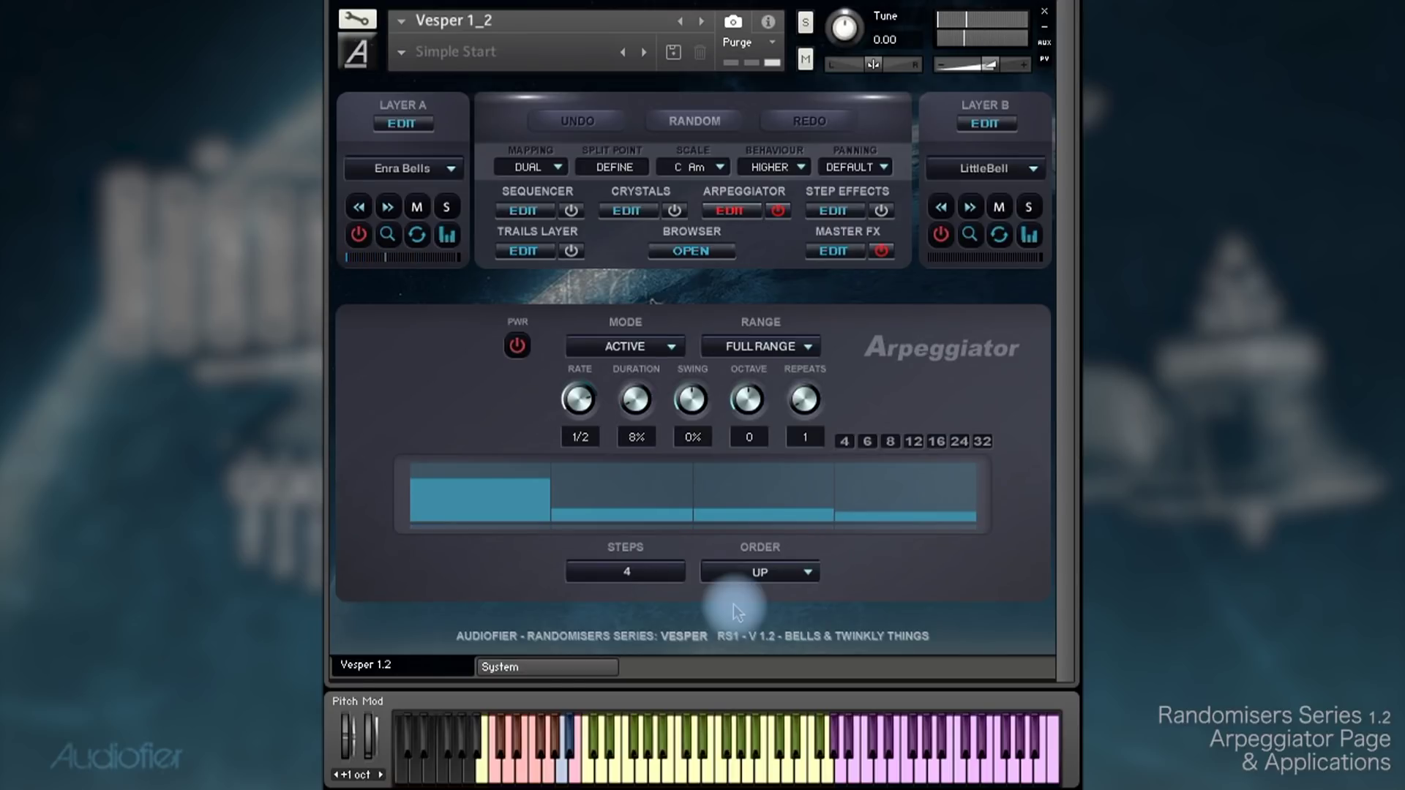
# Activate sequence A in the step sequencer alongside the arpeggiator, and set the arpeggiator duration to 100%
pyautogui.click(521, 213)
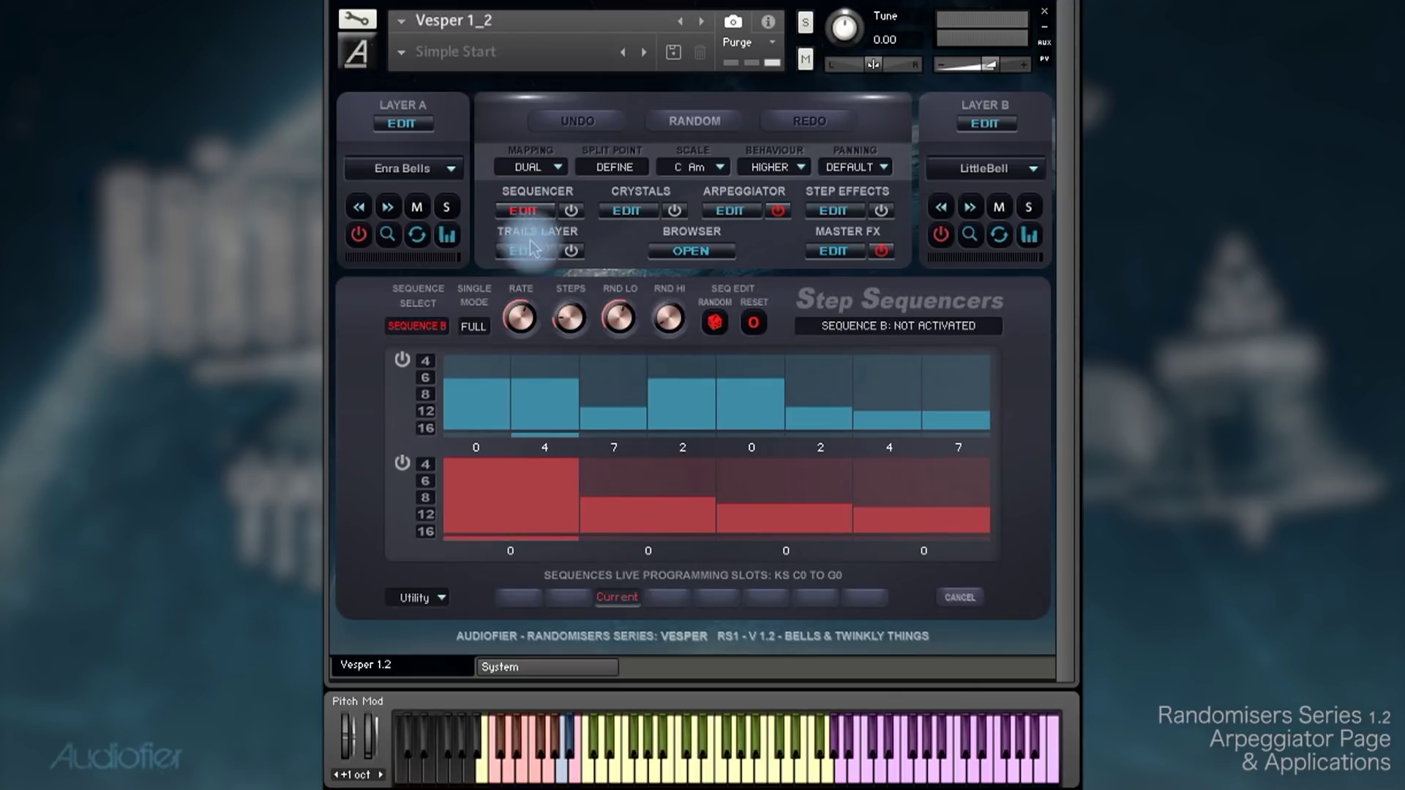
pyautogui.click(402, 360)
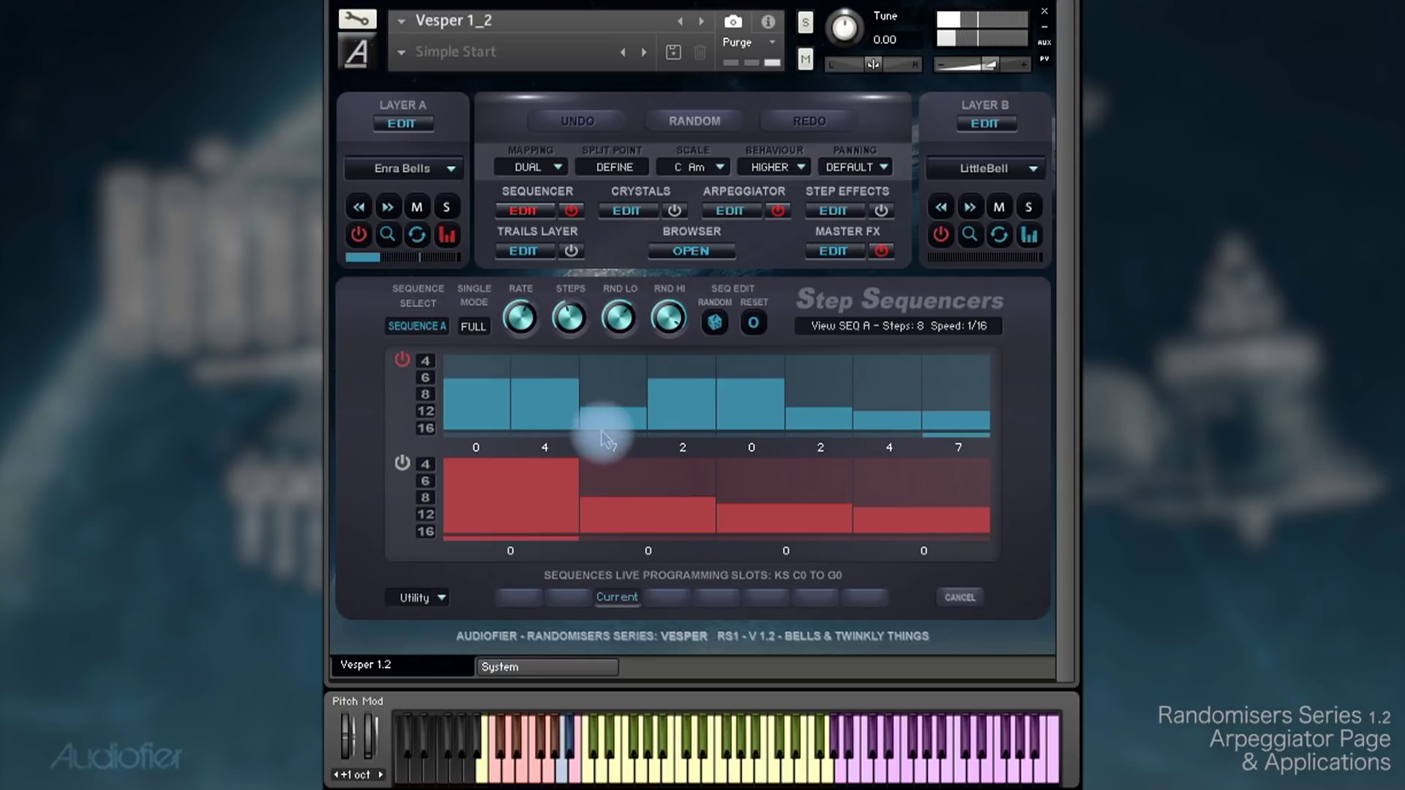
pyautogui.click(728, 212)
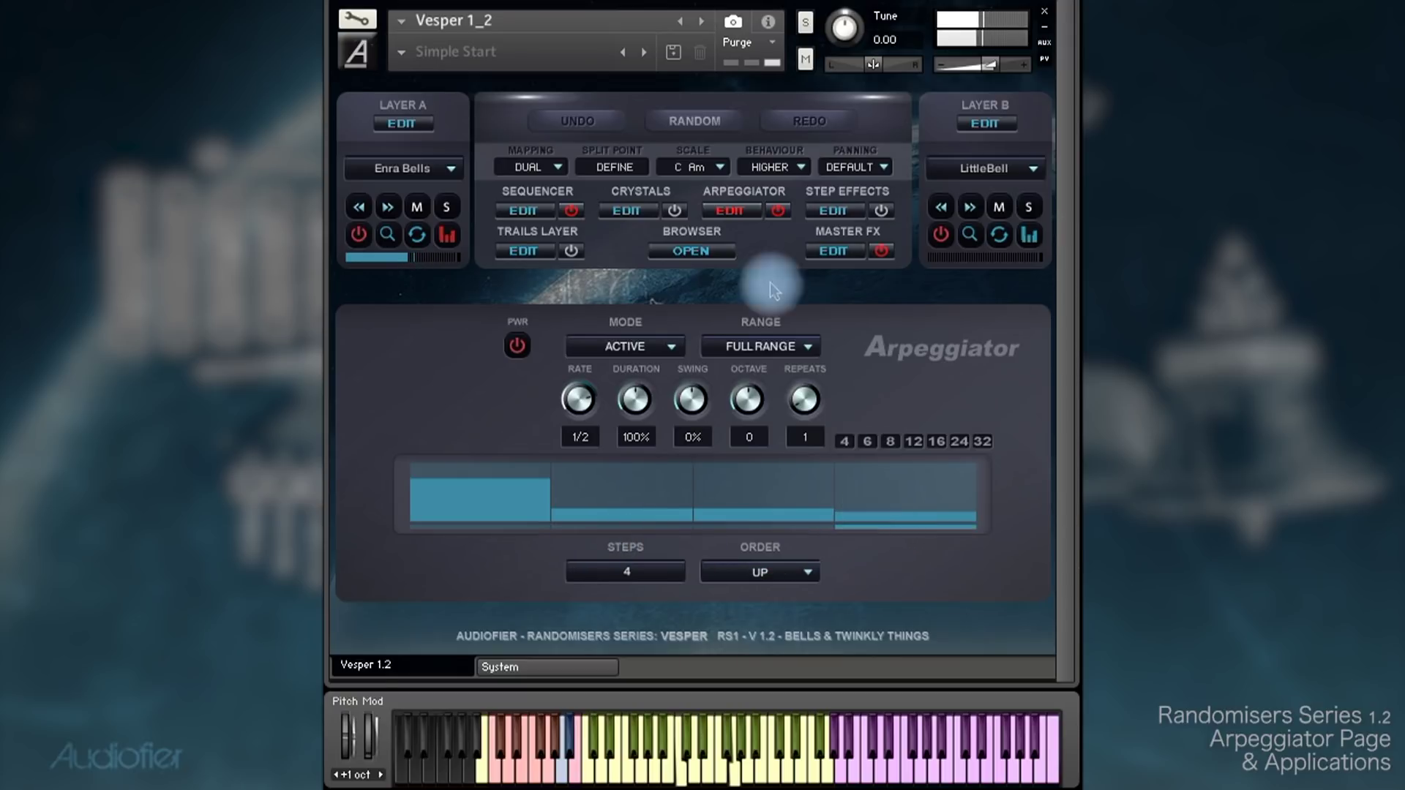
# View the step sequencer playing without the arpeggiator, switch the arpeggiator back on, and raise its octave setting
pyautogui.click(523, 210)
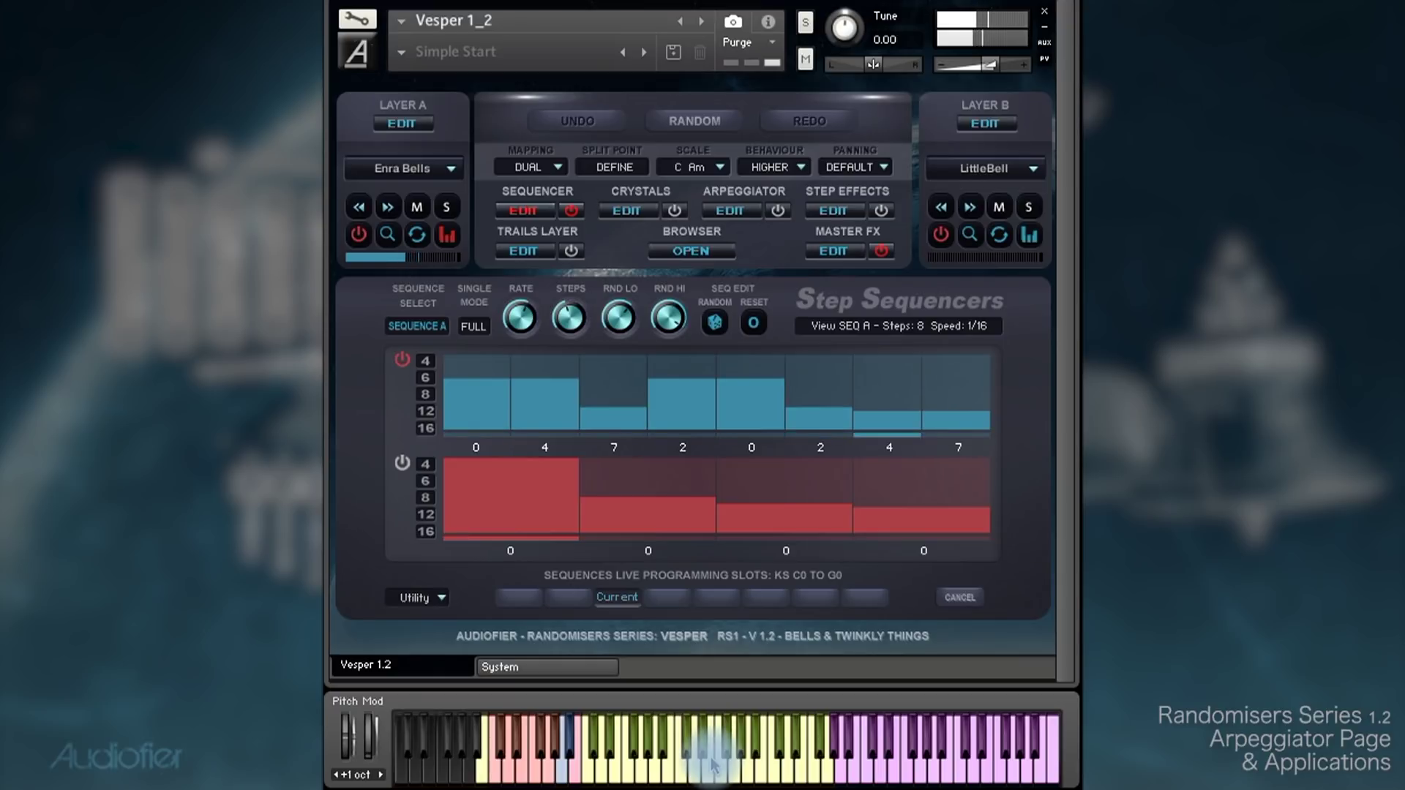
pyautogui.click(729, 210)
pyautogui.click(778, 212)
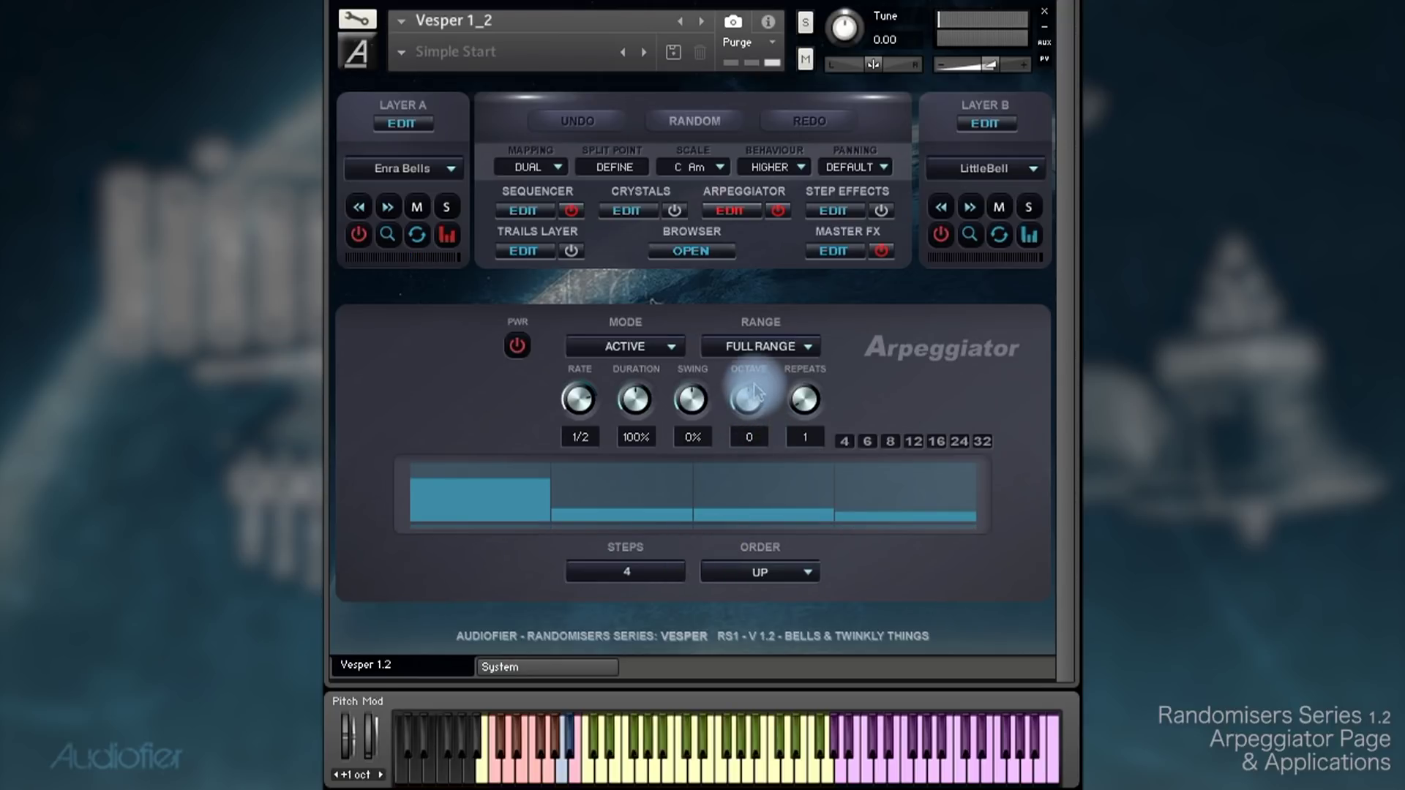
pyautogui.moveTo(758, 396); pyautogui.dragTo(767, 406)
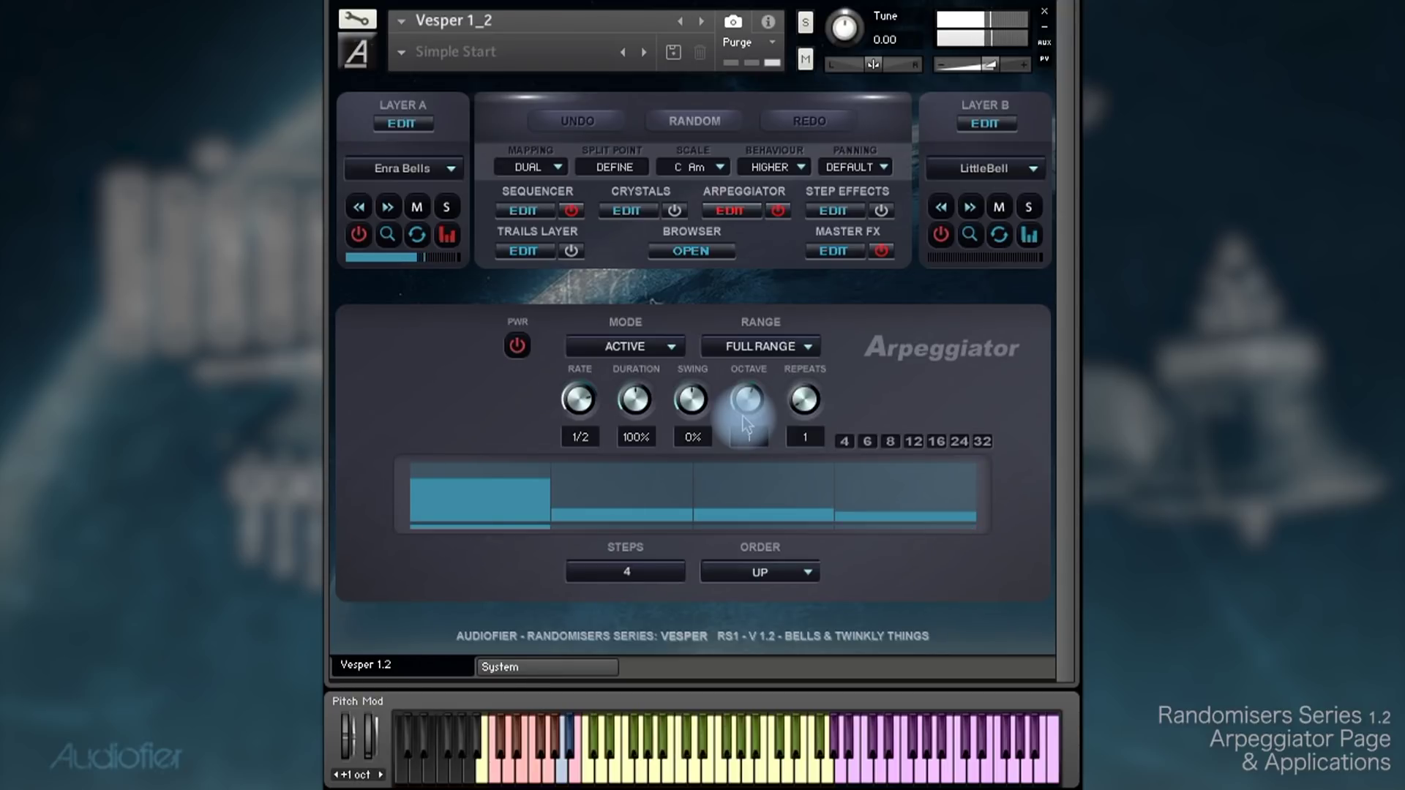
# Set the arpeggiator's note order to Zigzag Dwn and its duration to 51%
pyautogui.click(765, 577)
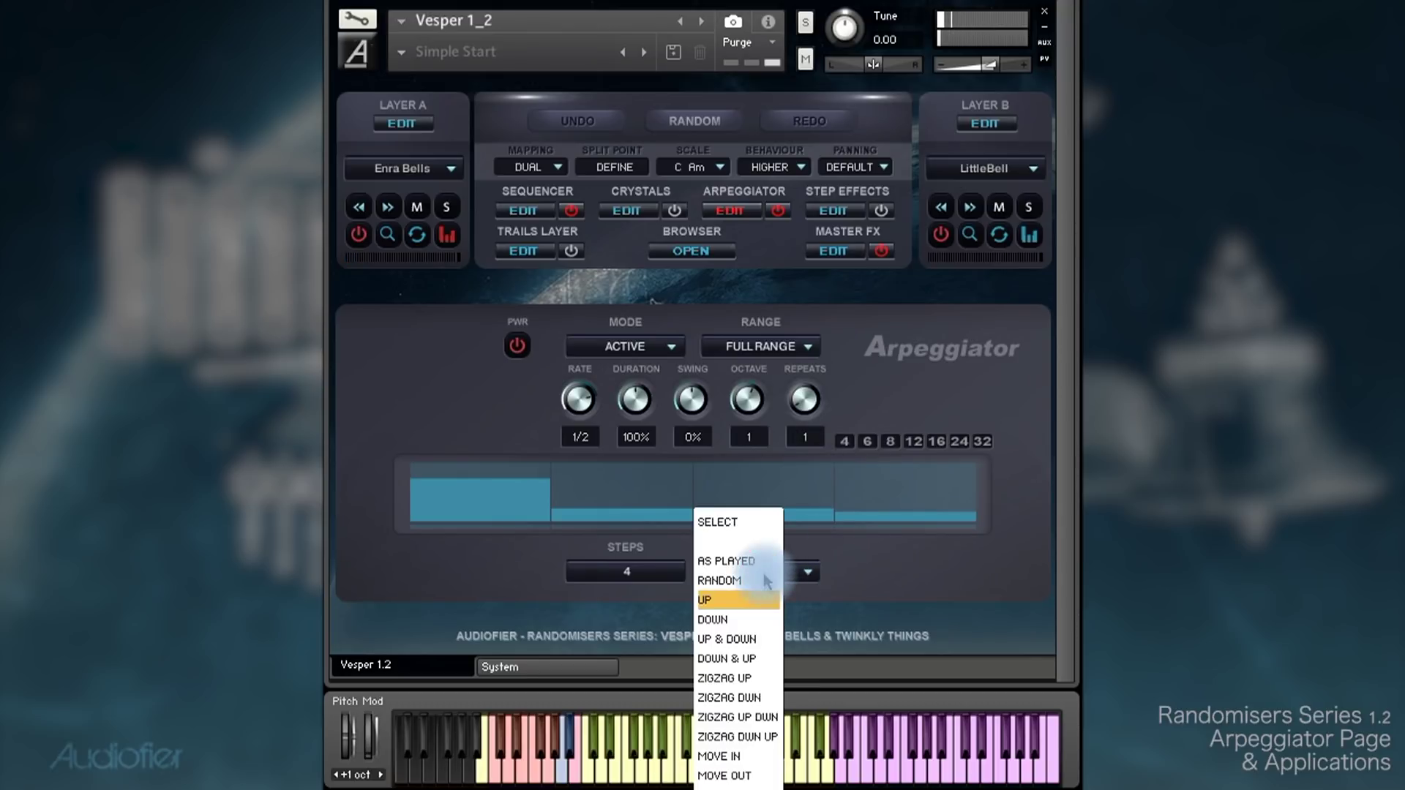
pyautogui.click(739, 682)
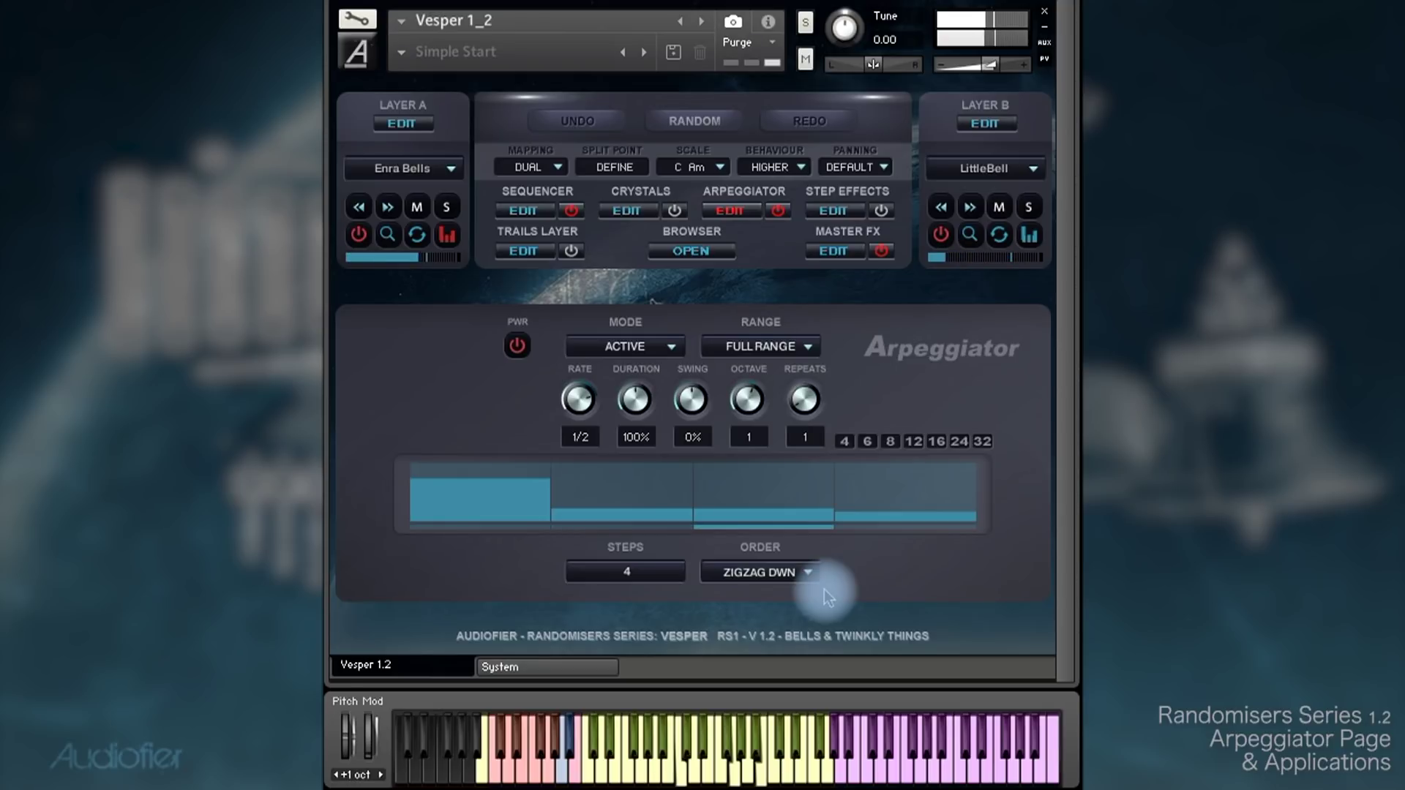
pyautogui.moveTo(635, 392); pyautogui.dragTo(634, 403)
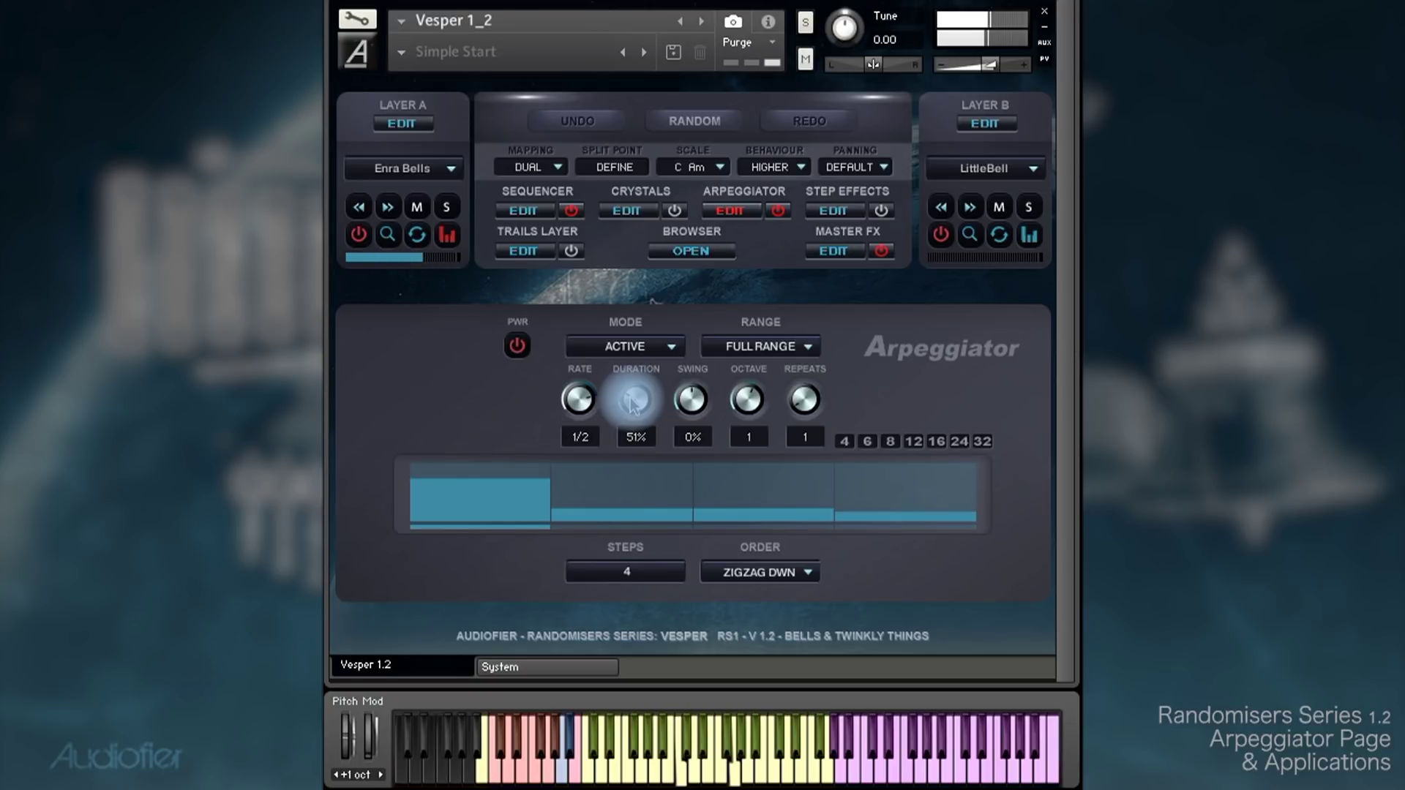
# Compare the running step sequencer pattern with the arpeggiator page and return to the arpeggiator settings
pyautogui.click(523, 211)
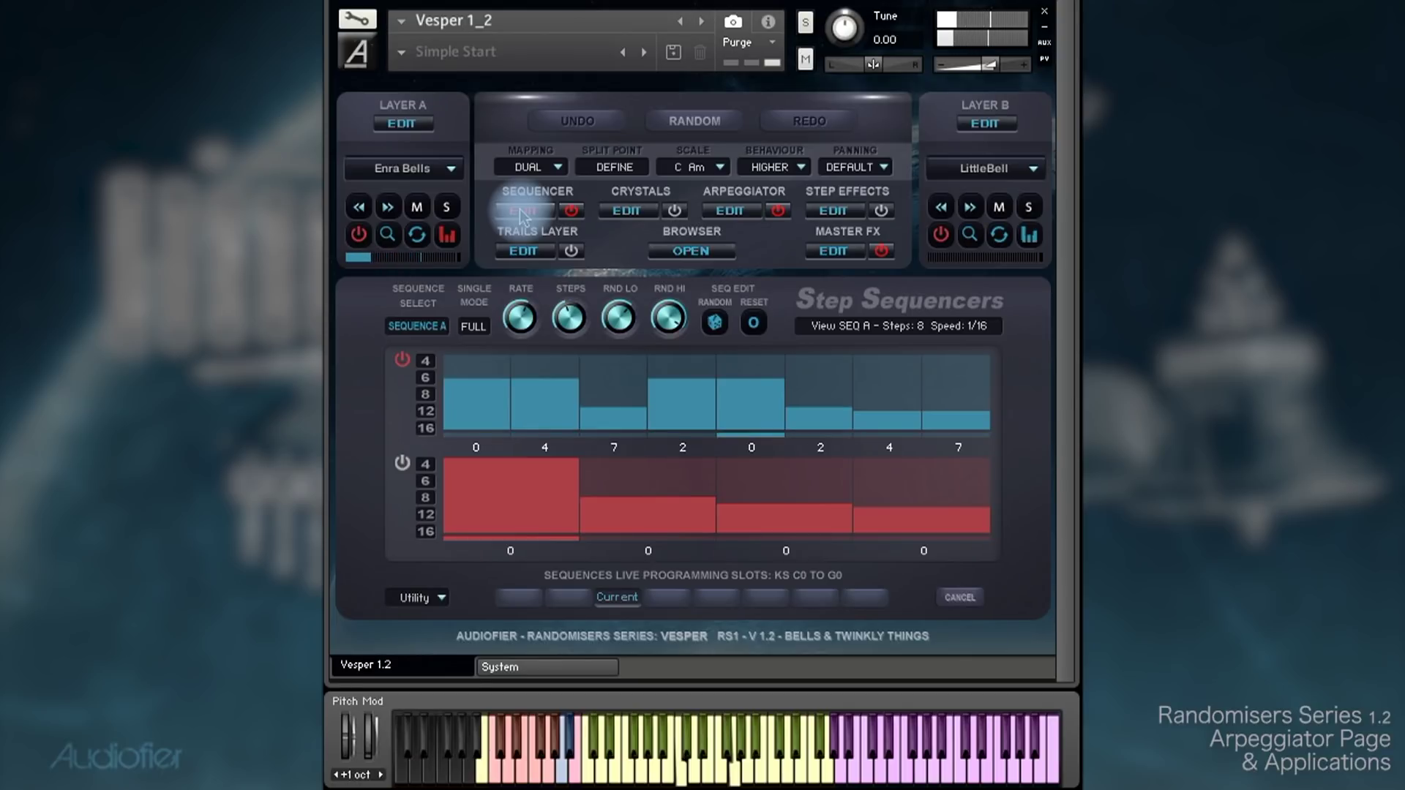
pyautogui.click(746, 212)
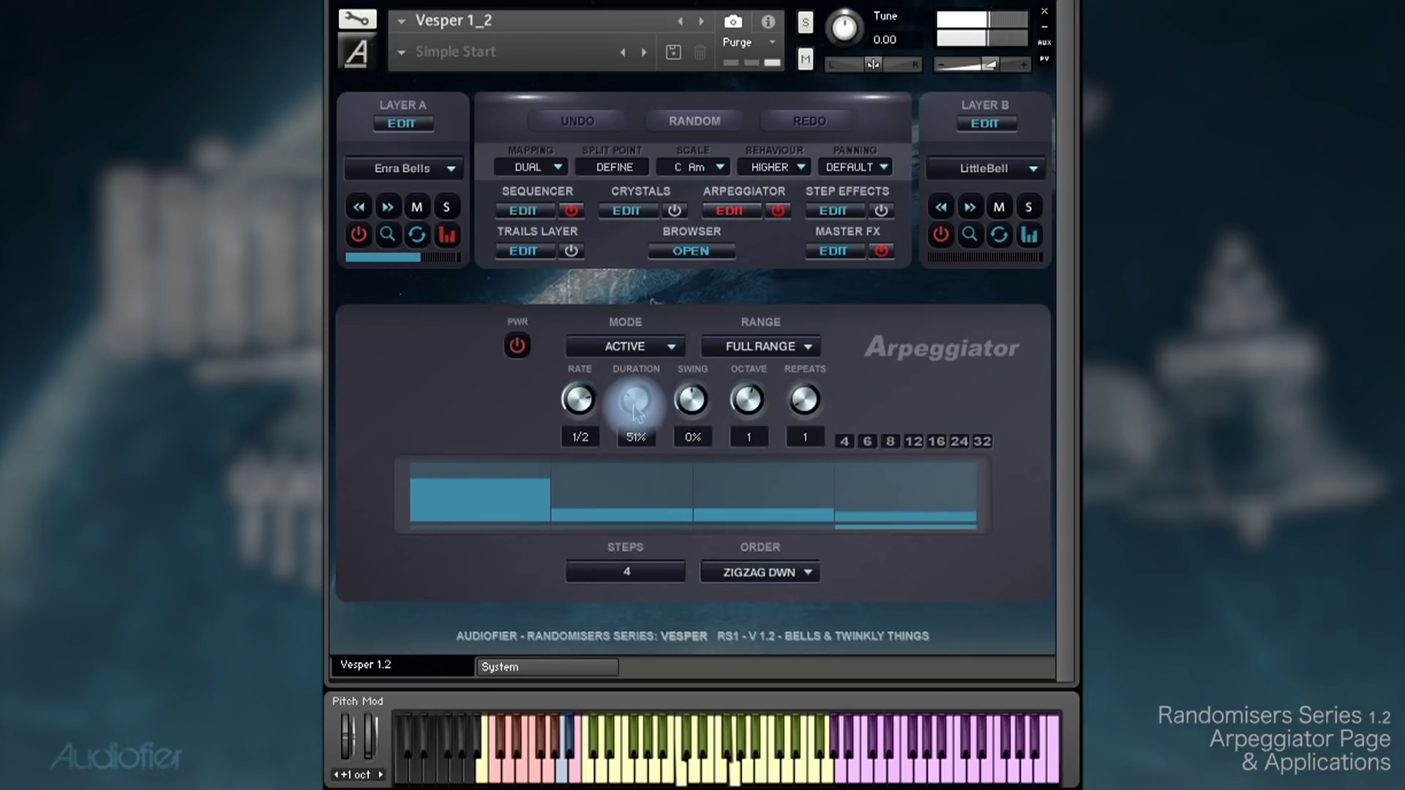
pyautogui.click(523, 211)
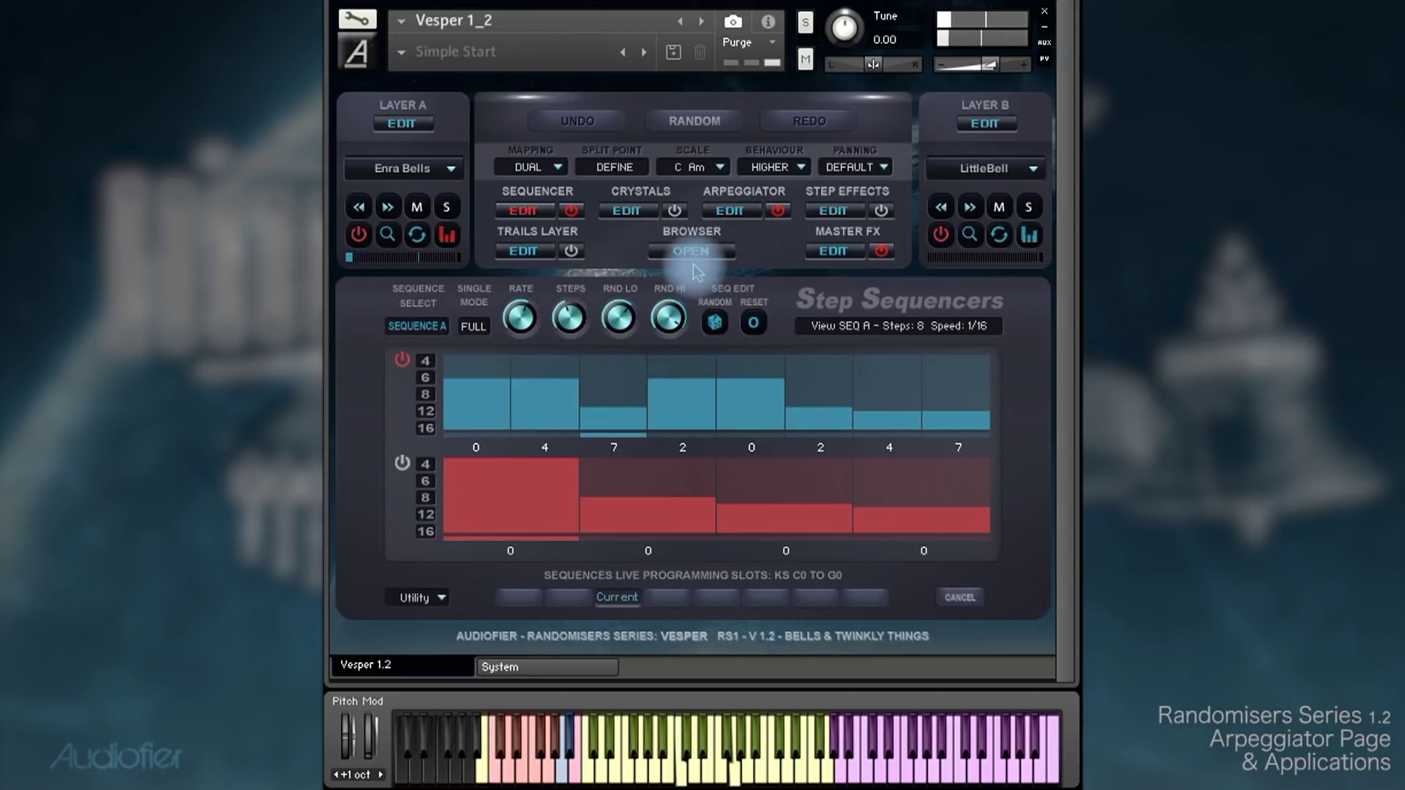
pyautogui.click(728, 211)
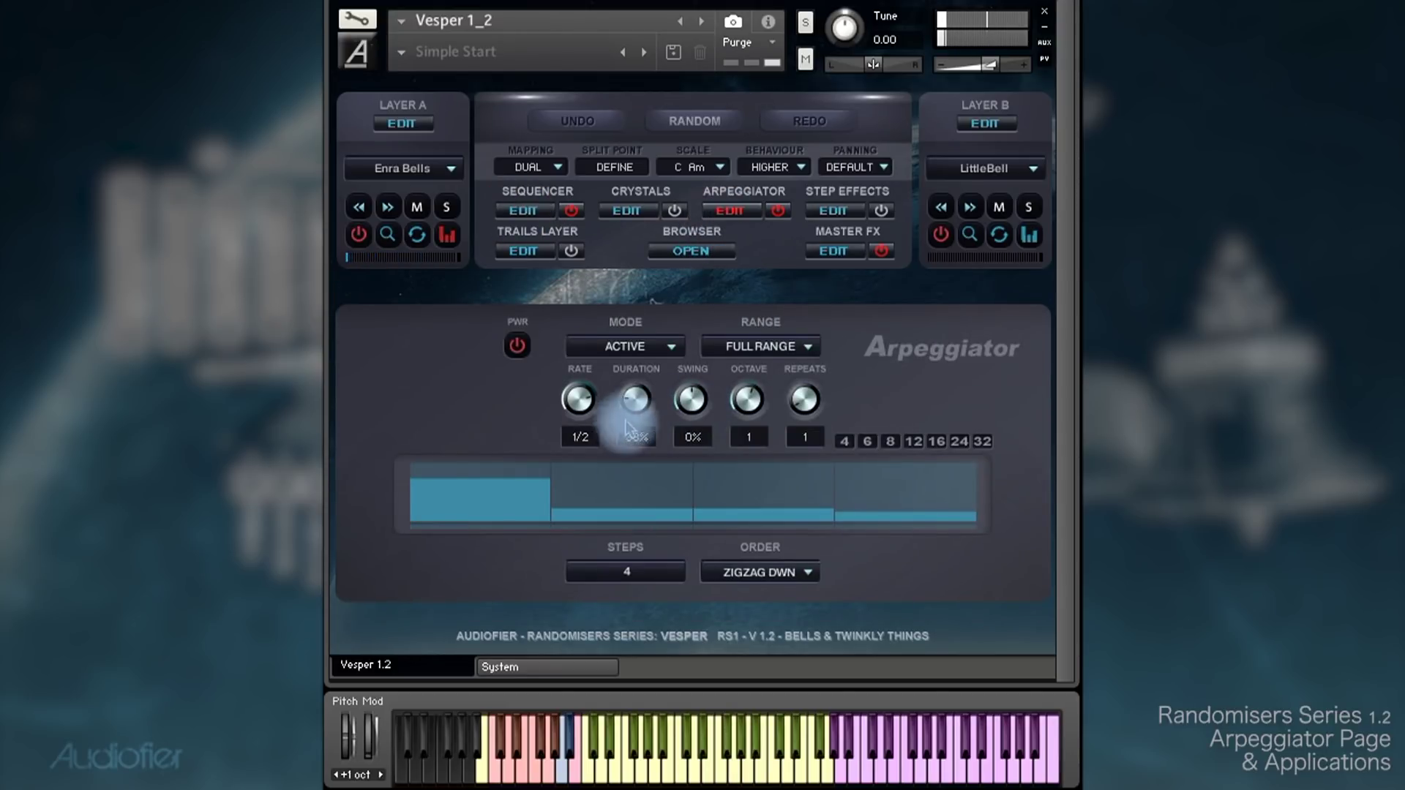
# Set the arpeggiator's rate to 1/4, its duration to 97% and its note order to Up
pyautogui.moveTo(578, 399); pyautogui.dragTo(565, 413)
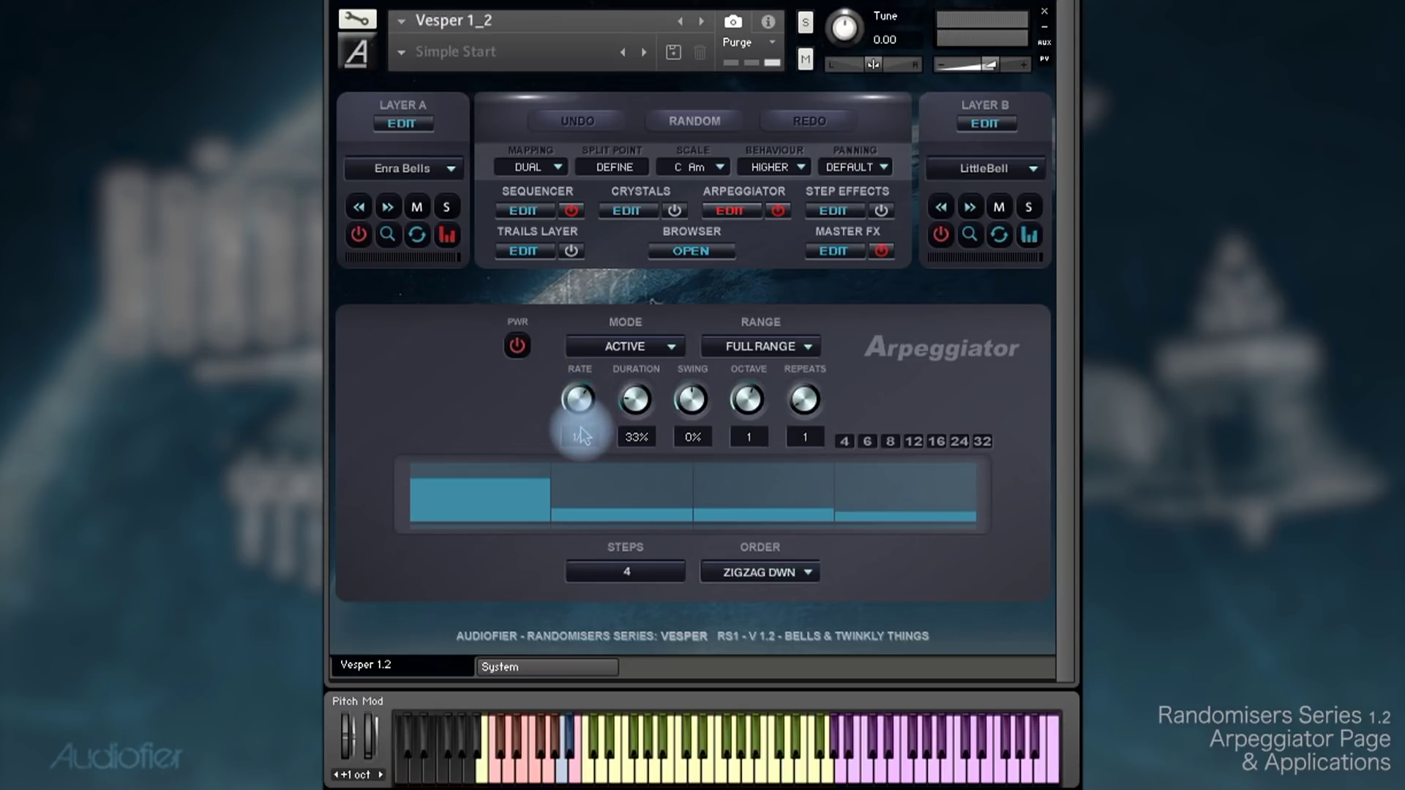
pyautogui.moveTo(626, 399); pyautogui.dragTo(659, 348)
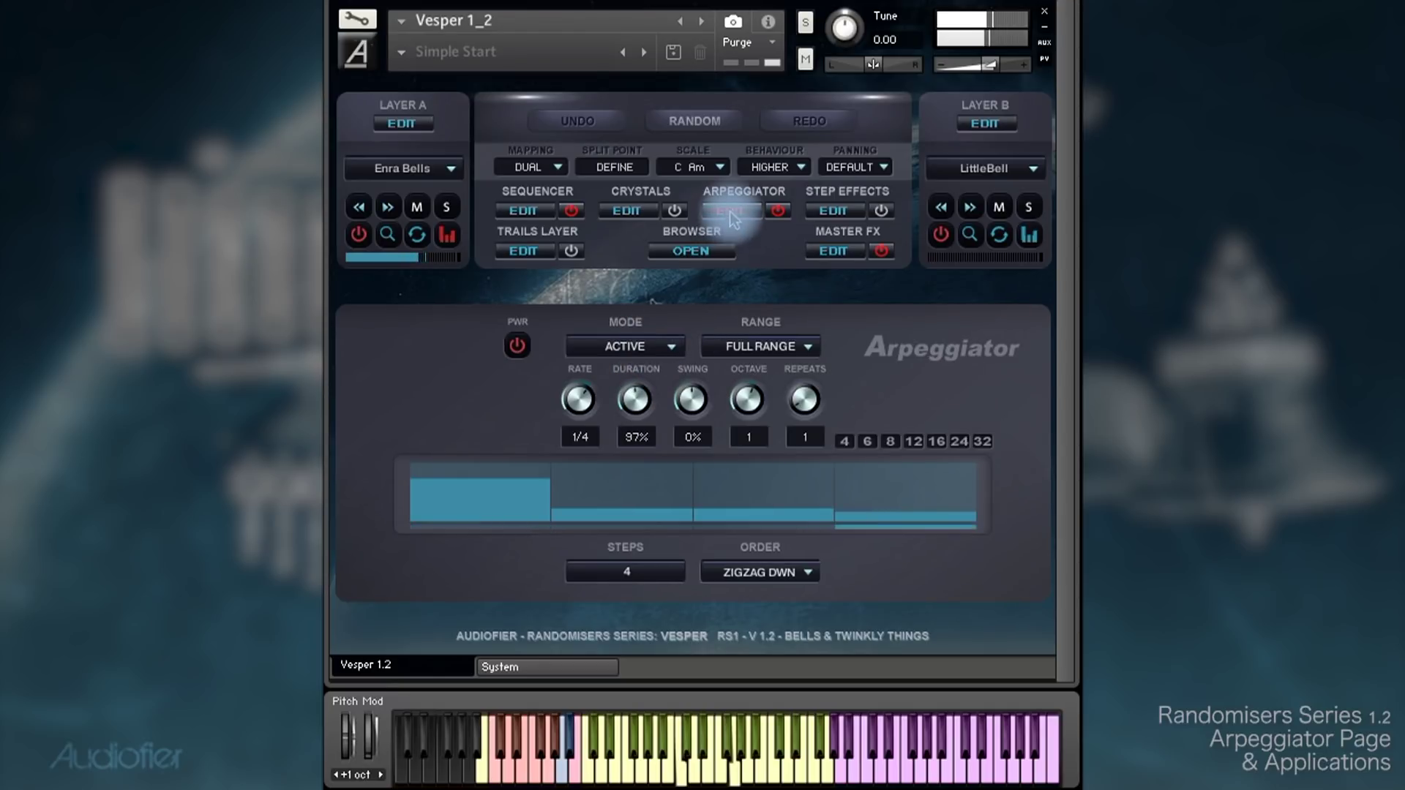
pyautogui.click(761, 577)
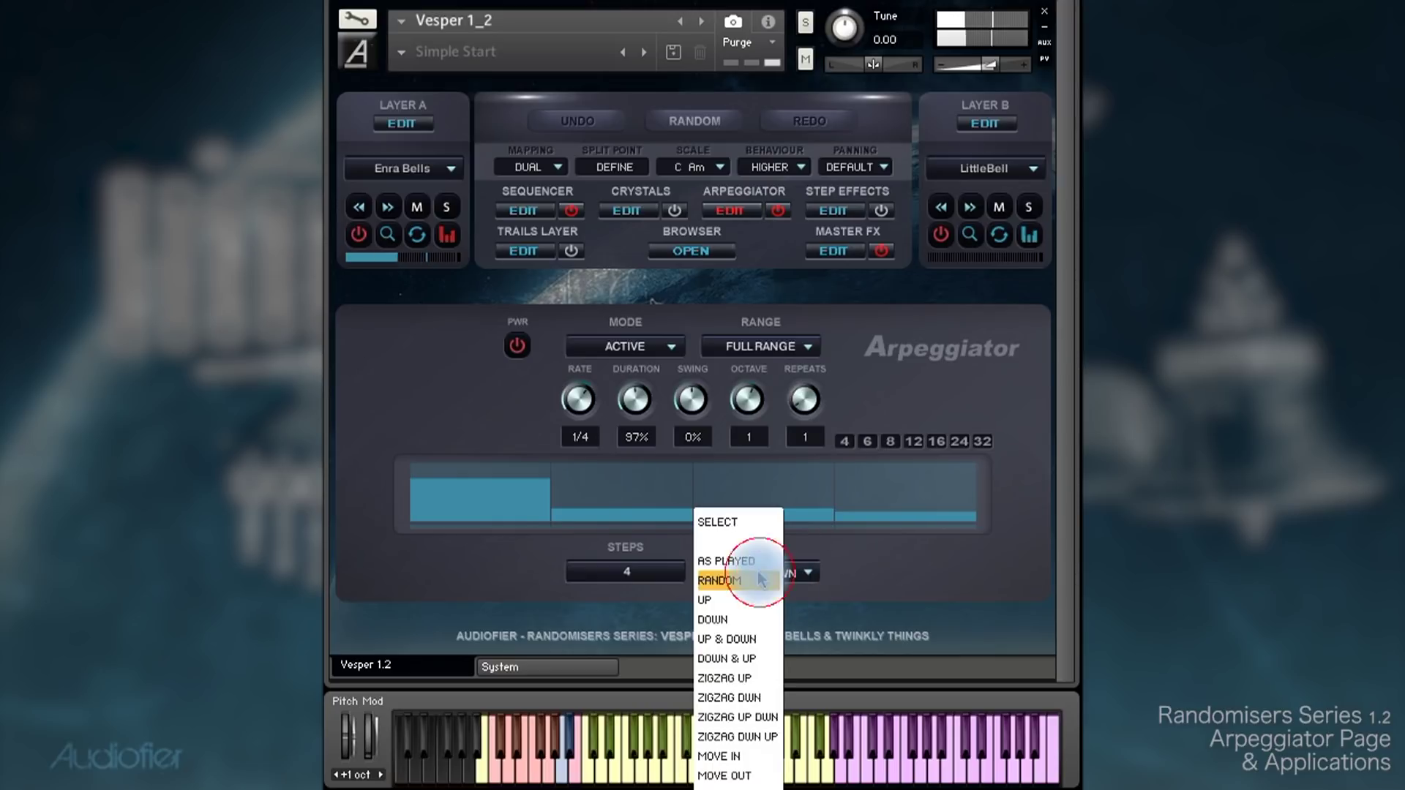
pyautogui.click(718, 599)
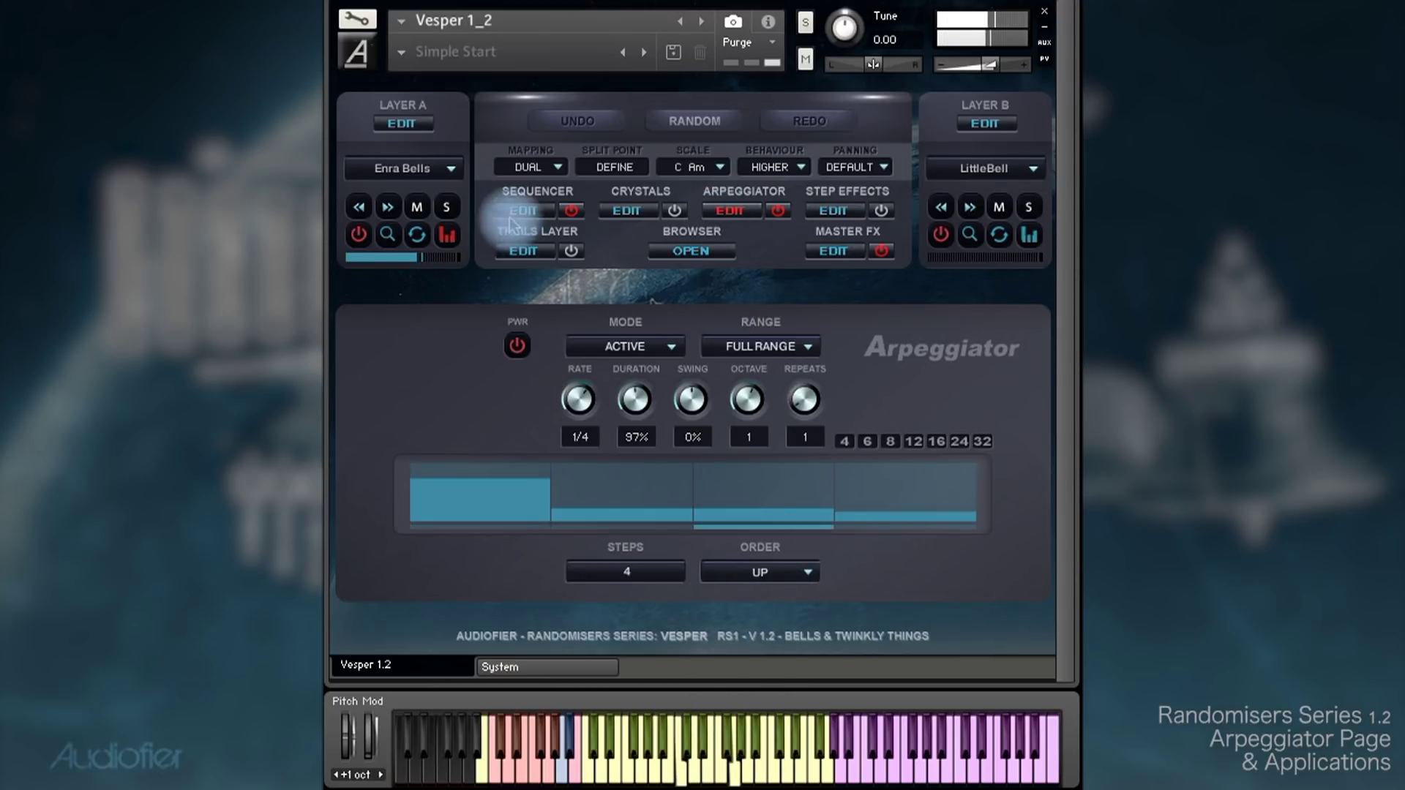
# Set the speed of step sequencer sequence A to 1/32
pyautogui.click(524, 210)
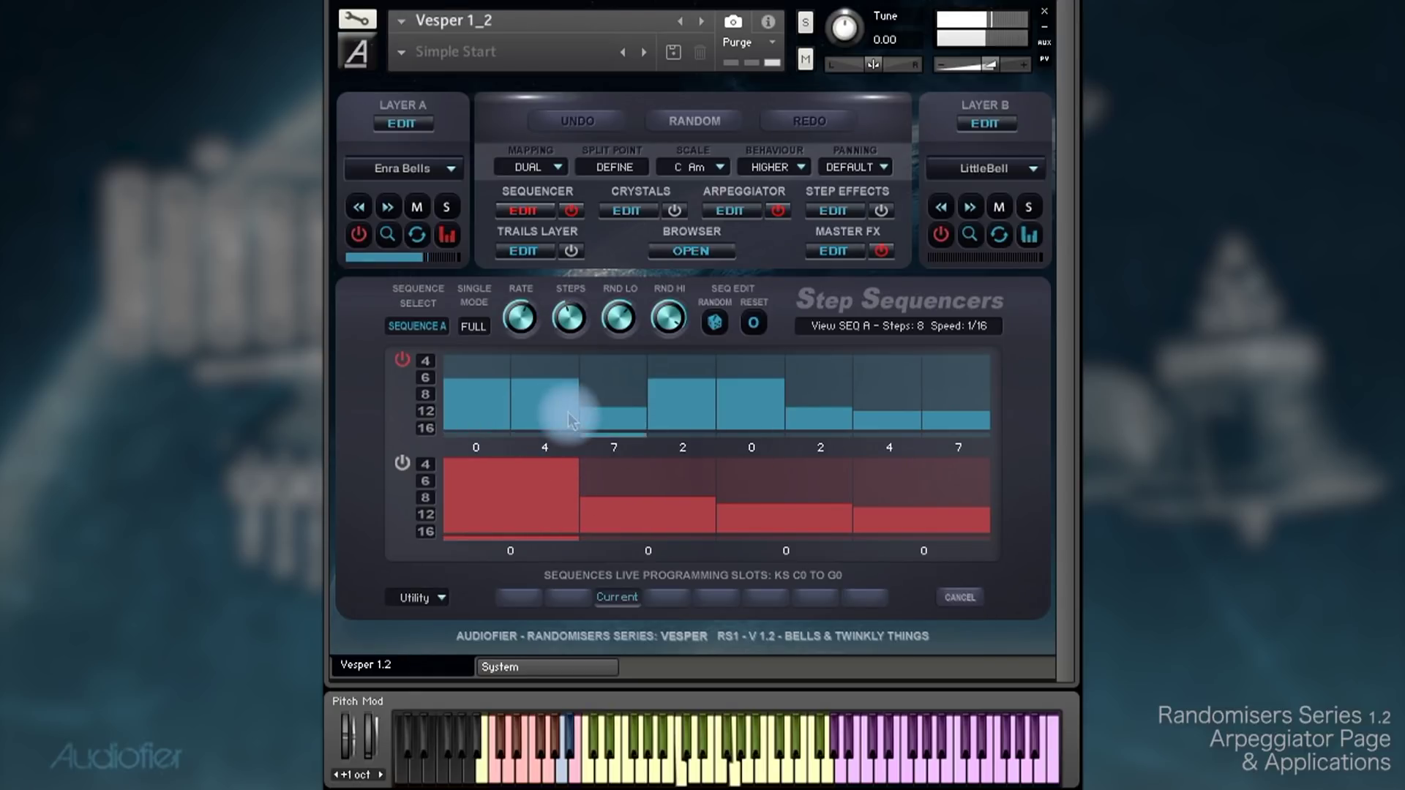
pyautogui.moveTo(525, 296); pyautogui.dragTo(585, 188)
pyautogui.click(522, 316)
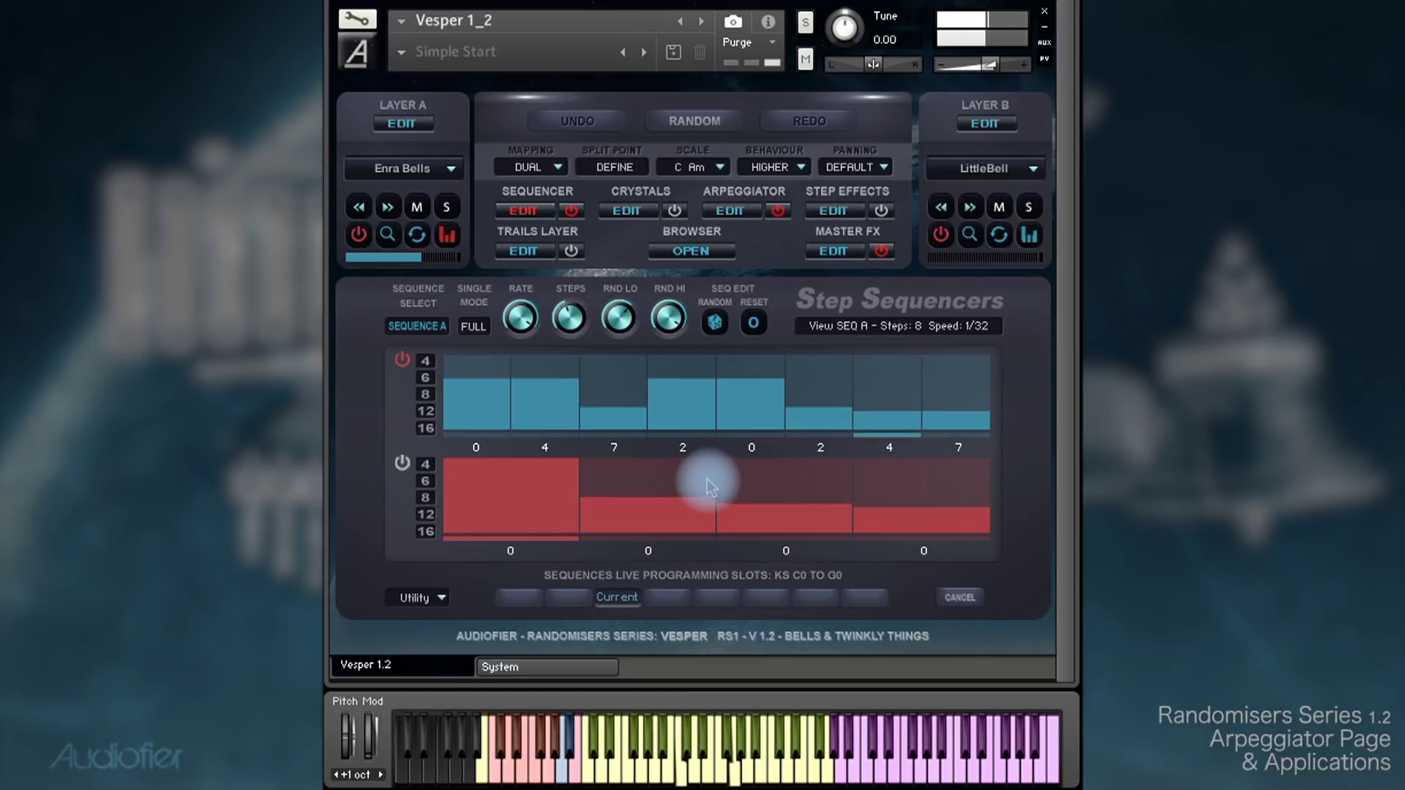
# Try an arpeggiator duration of 54%, set the octave to 0 and repeats to 2, and raise the duration to 100%
pyautogui.click(740, 212)
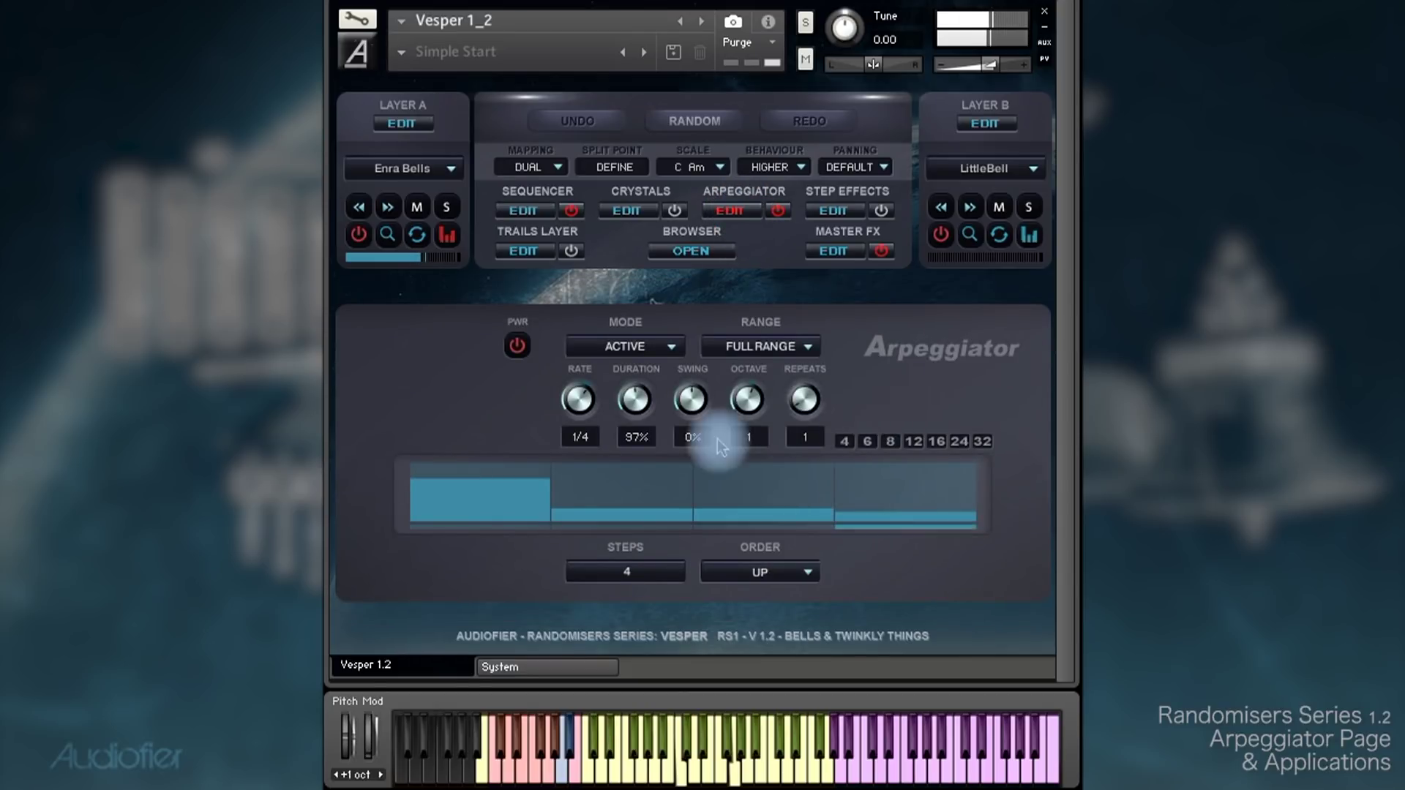
pyautogui.click(635, 401)
pyautogui.moveTo(635, 401)
pyautogui.mouseDown()
pyautogui.moveTo(613, 447)
pyautogui.moveTo(651, 353)
pyautogui.moveTo(636, 410)
pyautogui.mouseUp()
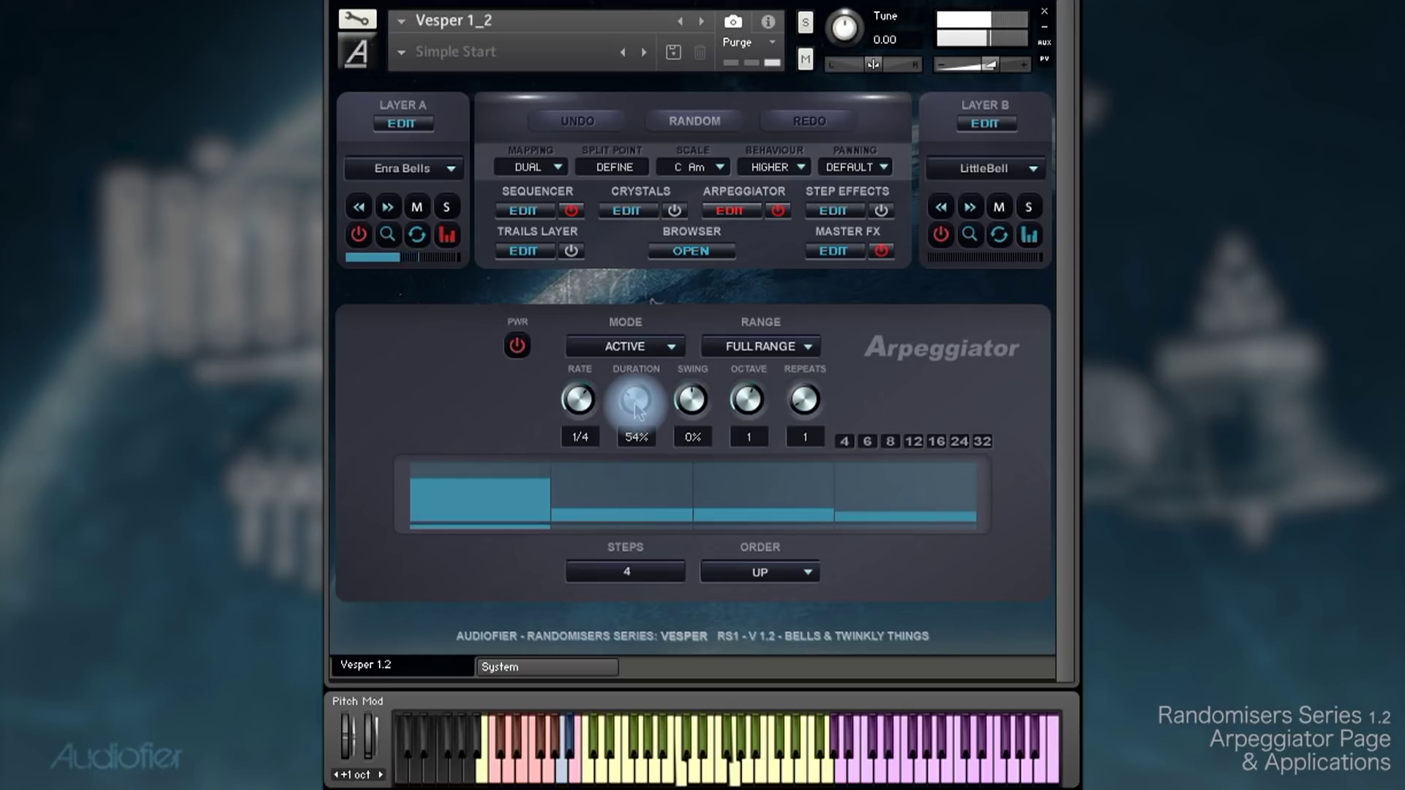
pyautogui.moveTo(761, 401); pyautogui.dragTo(761, 410)
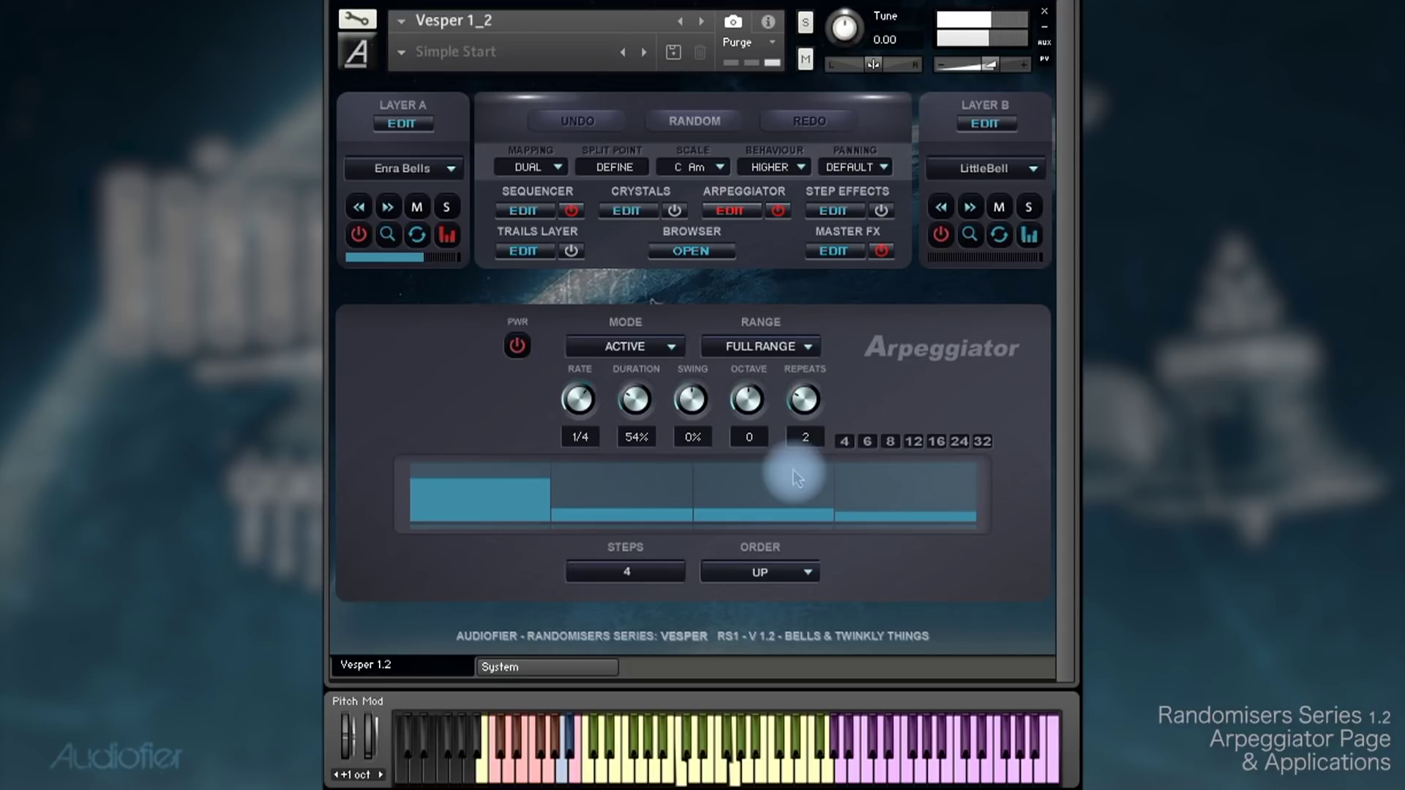
pyautogui.moveTo(631, 412); pyautogui.dragTo(635, 371)
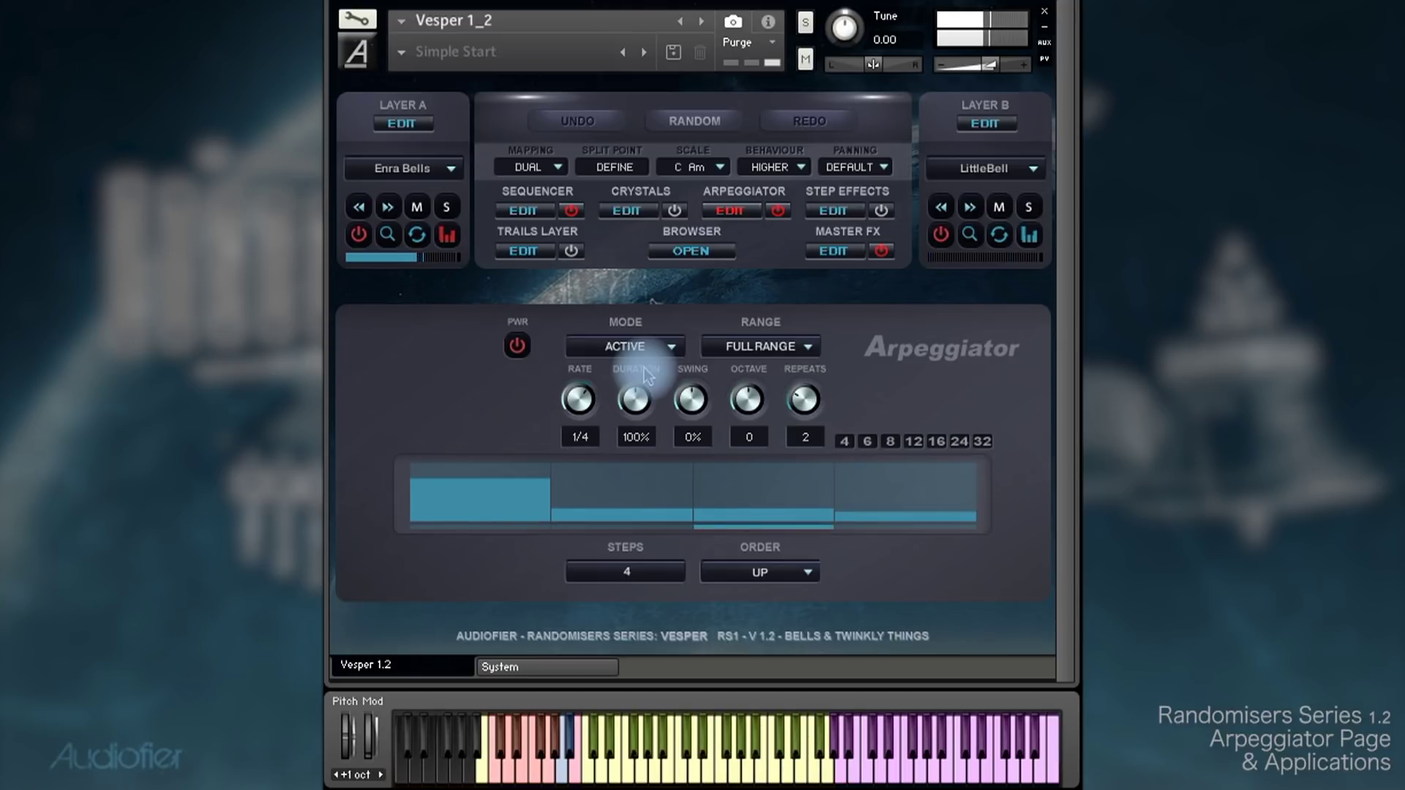
# Adjust the Echo 1 and Echo 2 master effects, with Echo 2 feed at 32.6%, and set Layer A's volume envelope release to 14853 ms
pyautogui.click(833, 251)
pyautogui.moveTo(951, 373)
pyautogui.moveTo(951, 373); pyautogui.dragTo(1008, 375)
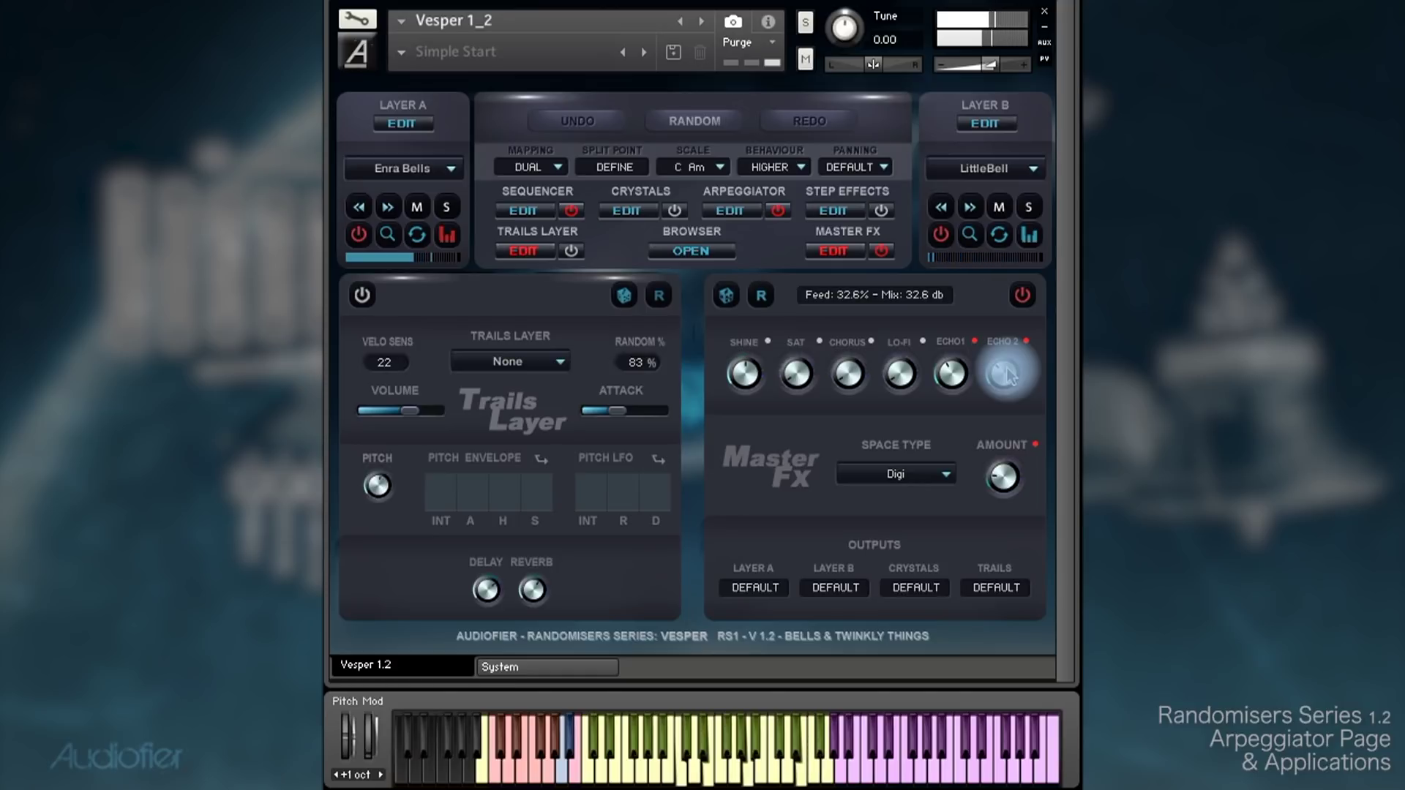
pyautogui.click(404, 124)
pyautogui.moveTo(679, 512); pyautogui.dragTo(668, 504)
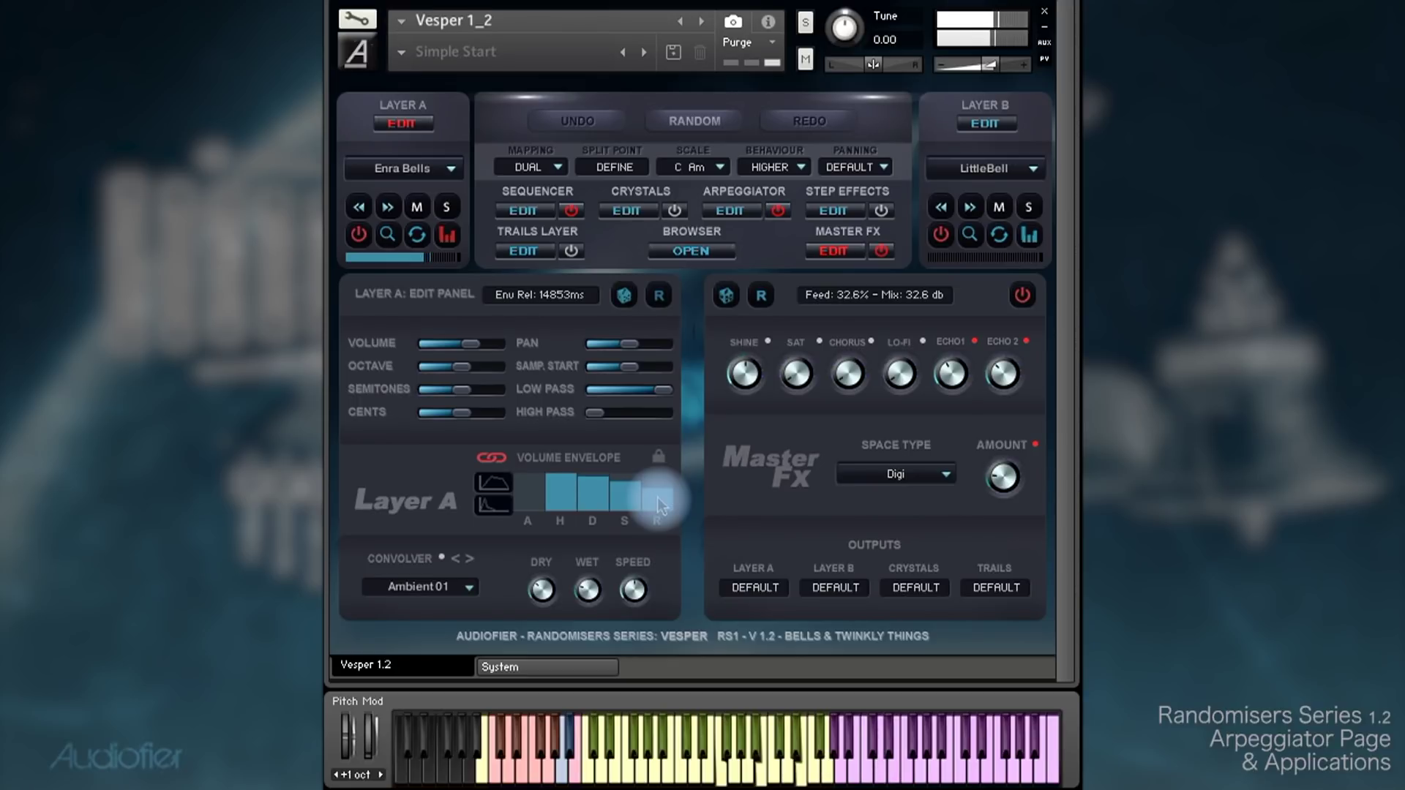
# Set the arpeggiator's octave to 1 and repeats to 1, and change its note order to Chord
pyautogui.click(730, 211)
pyautogui.moveTo(805, 401); pyautogui.dragTo(754, 407)
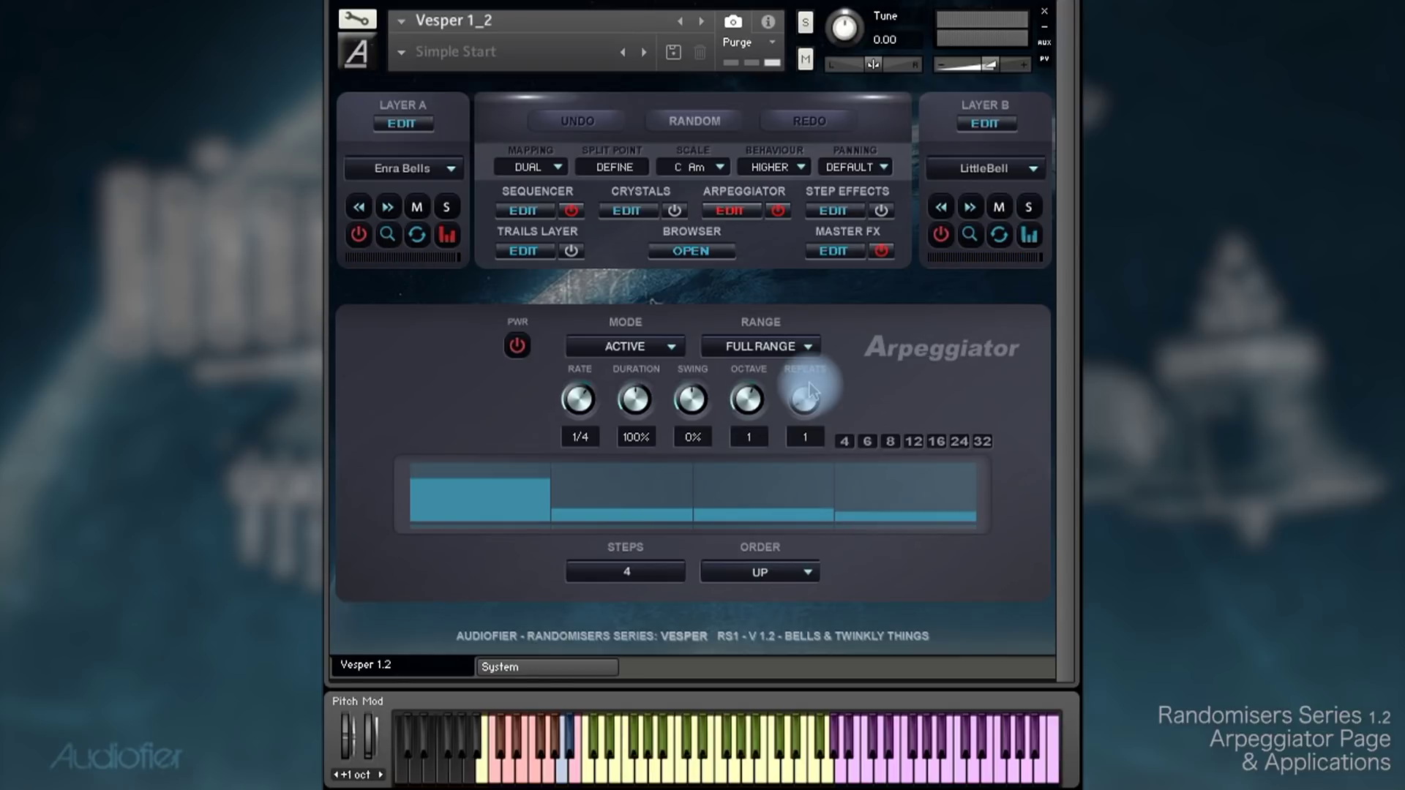
pyautogui.click(753, 585)
pyautogui.click(758, 594)
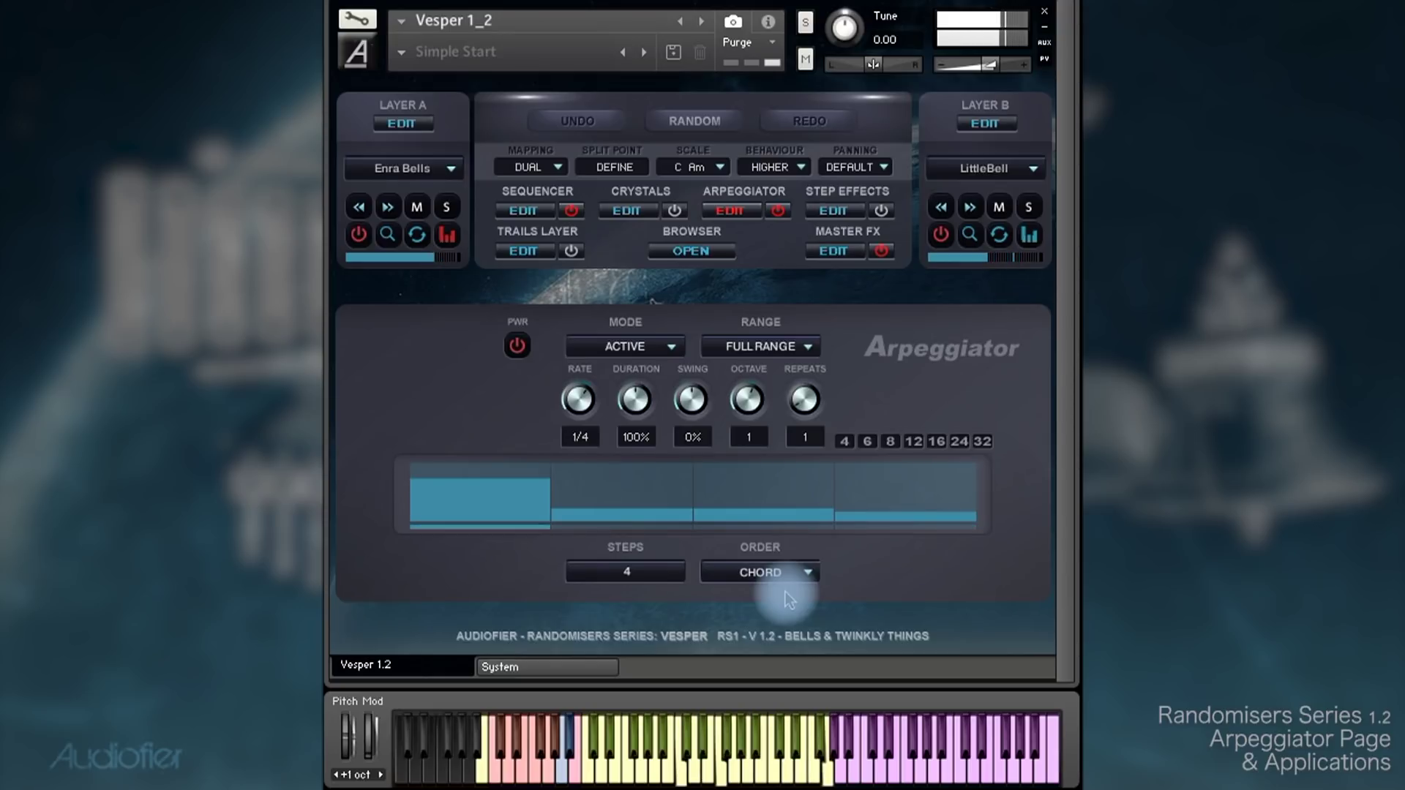
# Try 2 repeats on the chord arpeggio, and set its octave to 2, repeats to 1, duration to 43% and rate to 1/8
pyautogui.moveTo(803, 403); pyautogui.dragTo(815, 377)
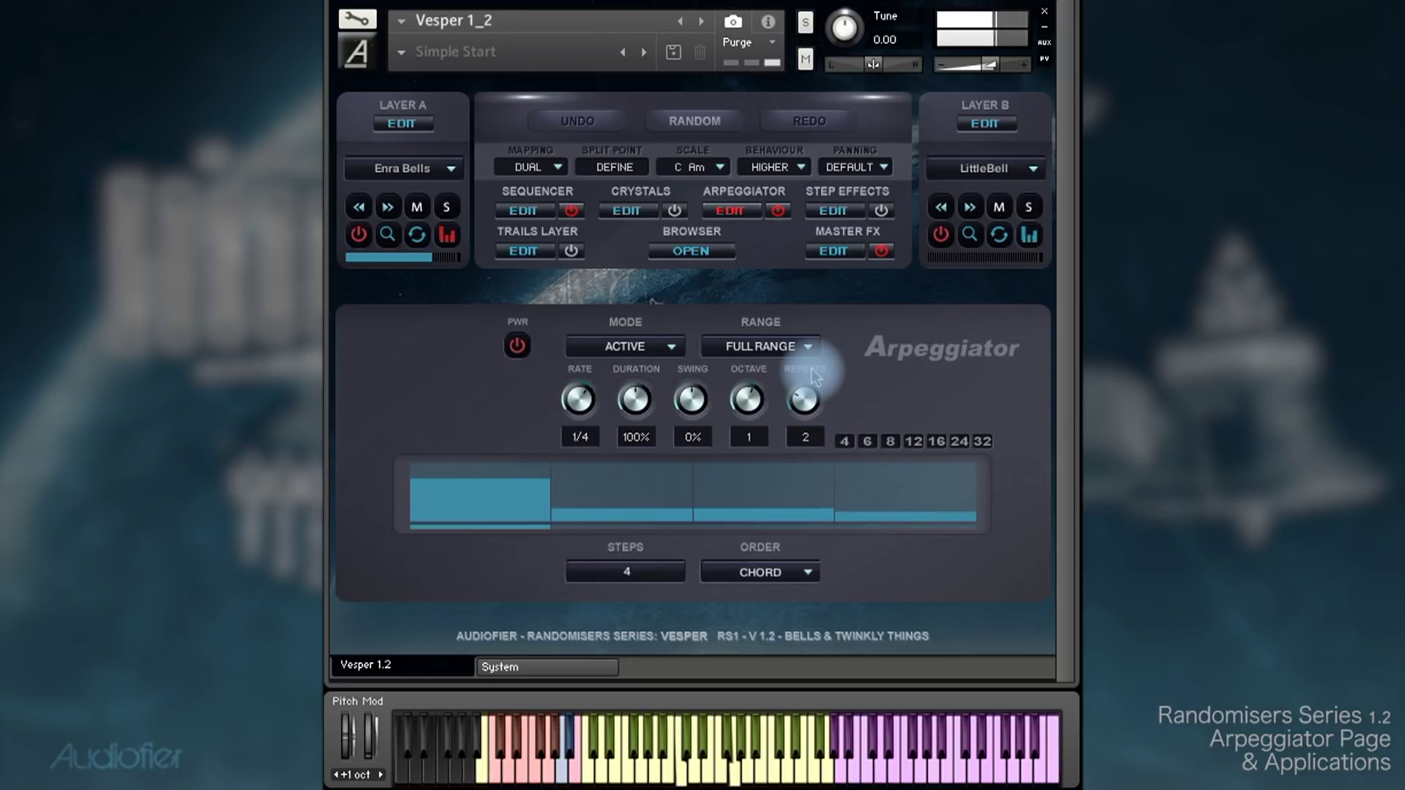
pyautogui.moveTo(746, 401)
pyautogui.mouseDown()
pyautogui.moveTo(755, 388)
pyautogui.moveTo(744, 412)
pyautogui.mouseUp()
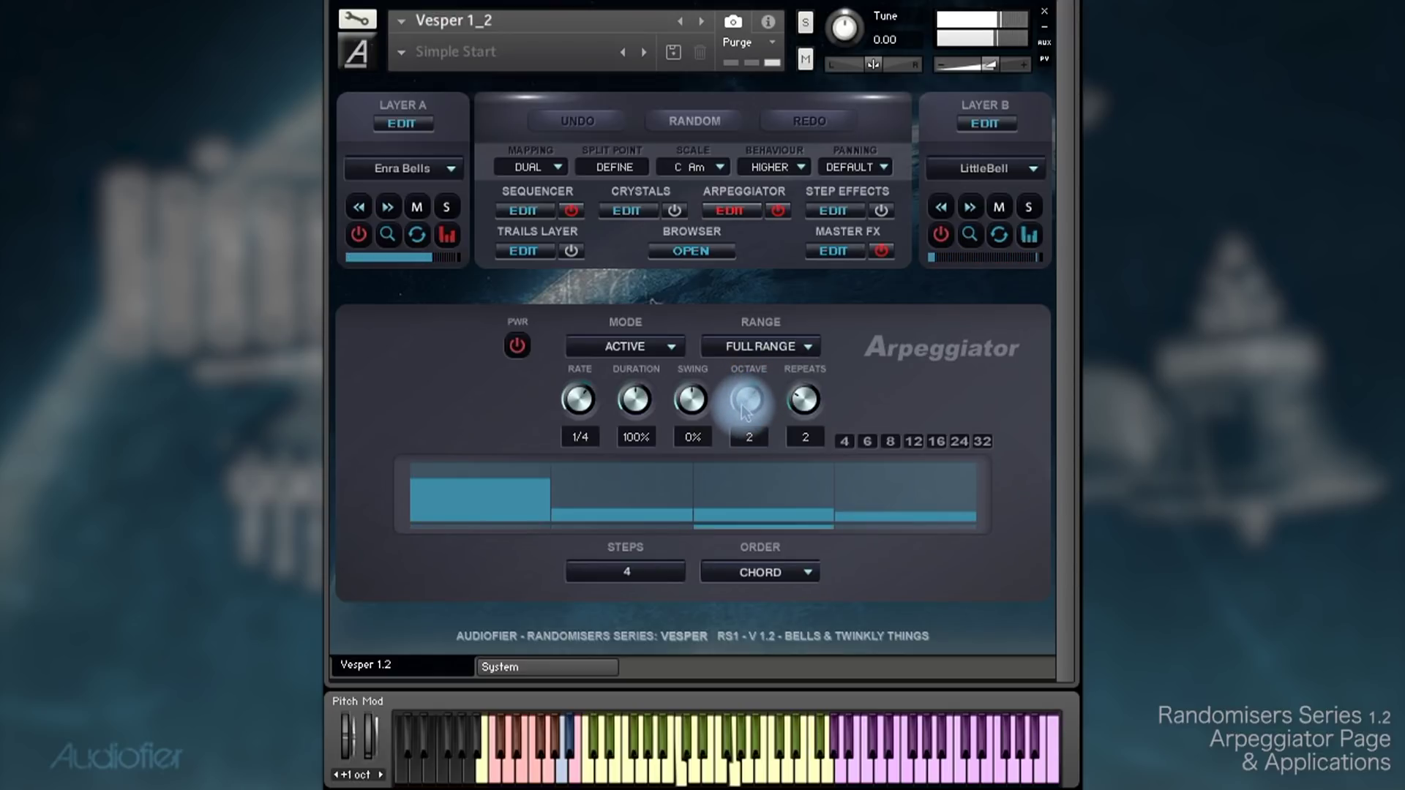
pyautogui.click(804, 399)
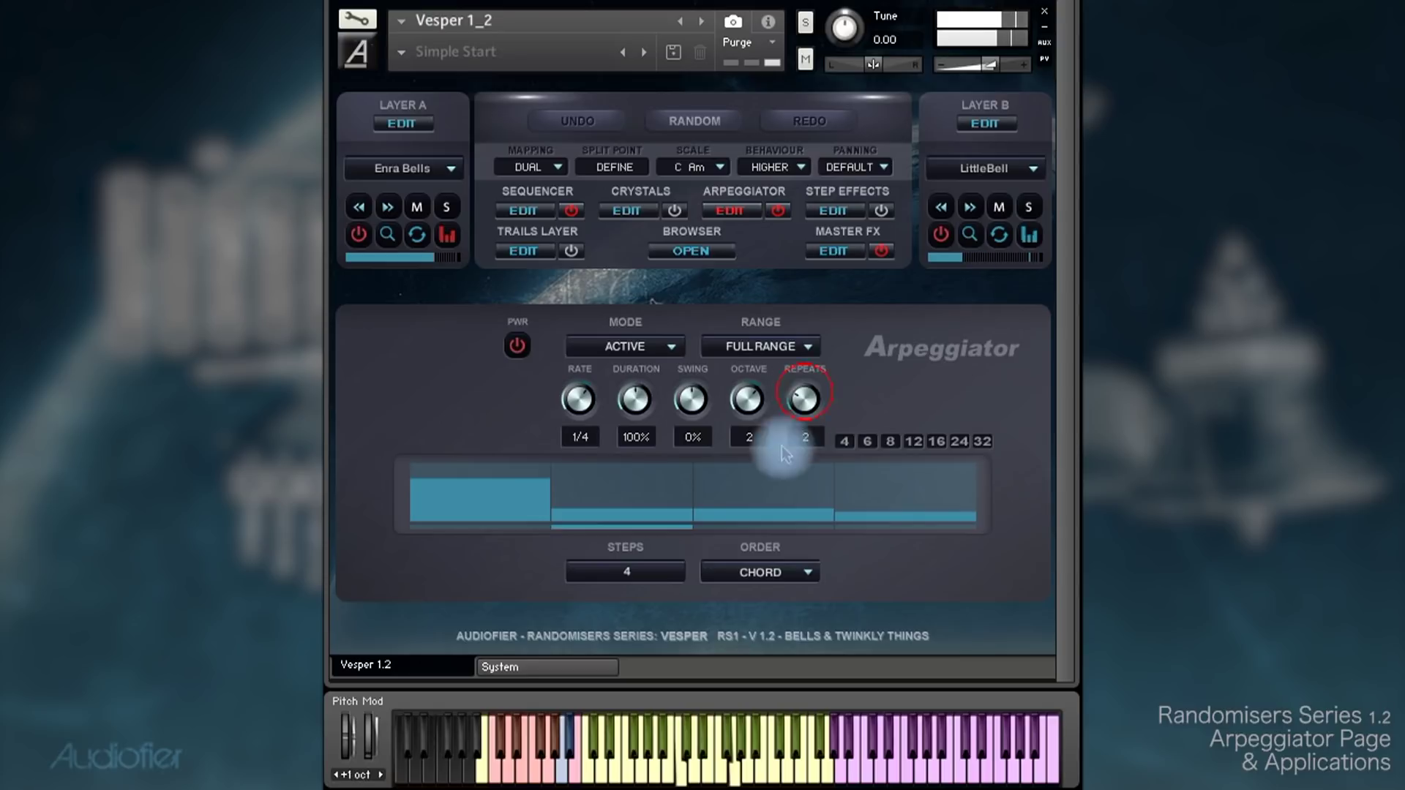
pyautogui.moveTo(782, 446); pyautogui.dragTo(766, 530)
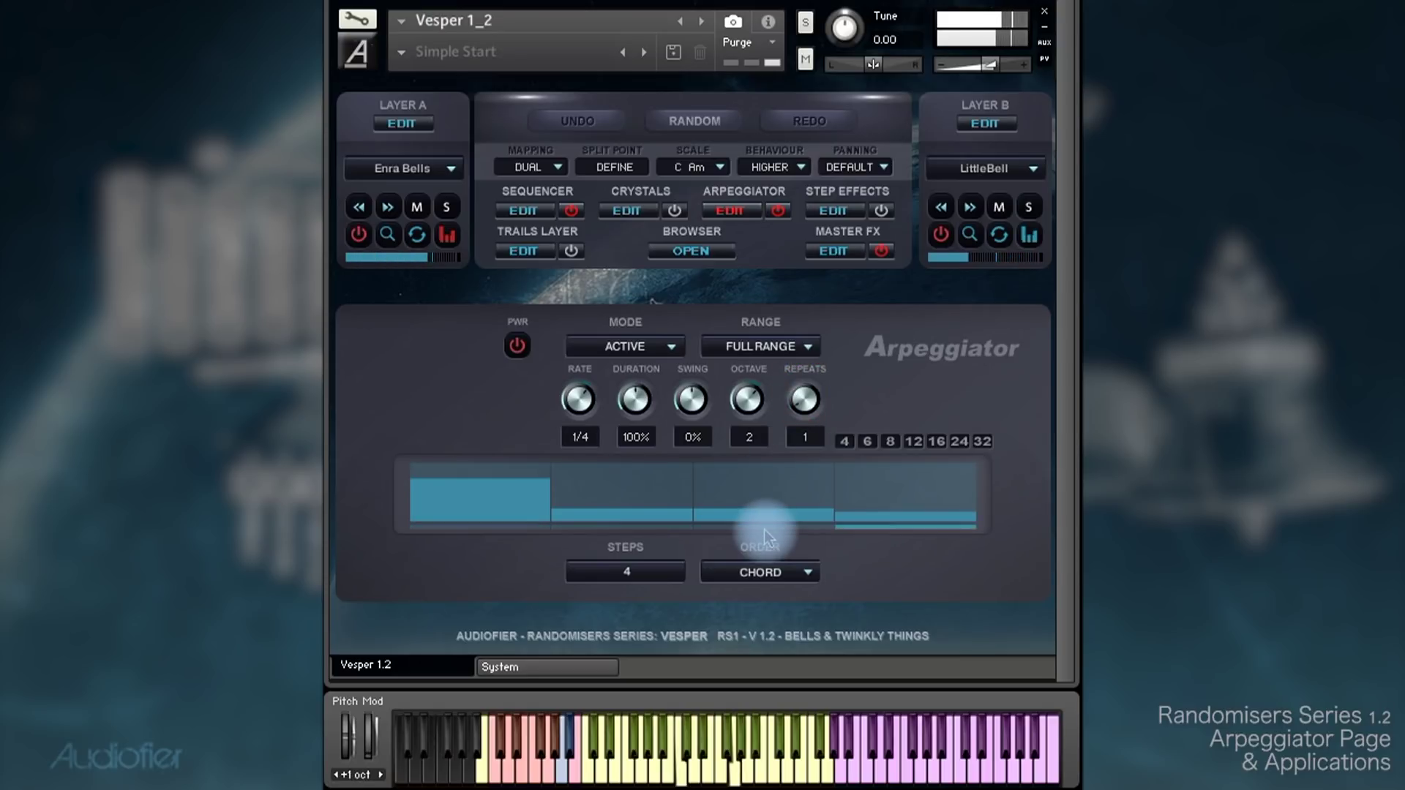
pyautogui.moveTo(636, 399)
pyautogui.mouseDown()
pyautogui.moveTo(615, 438)
pyautogui.moveTo(638, 410)
pyautogui.mouseUp()
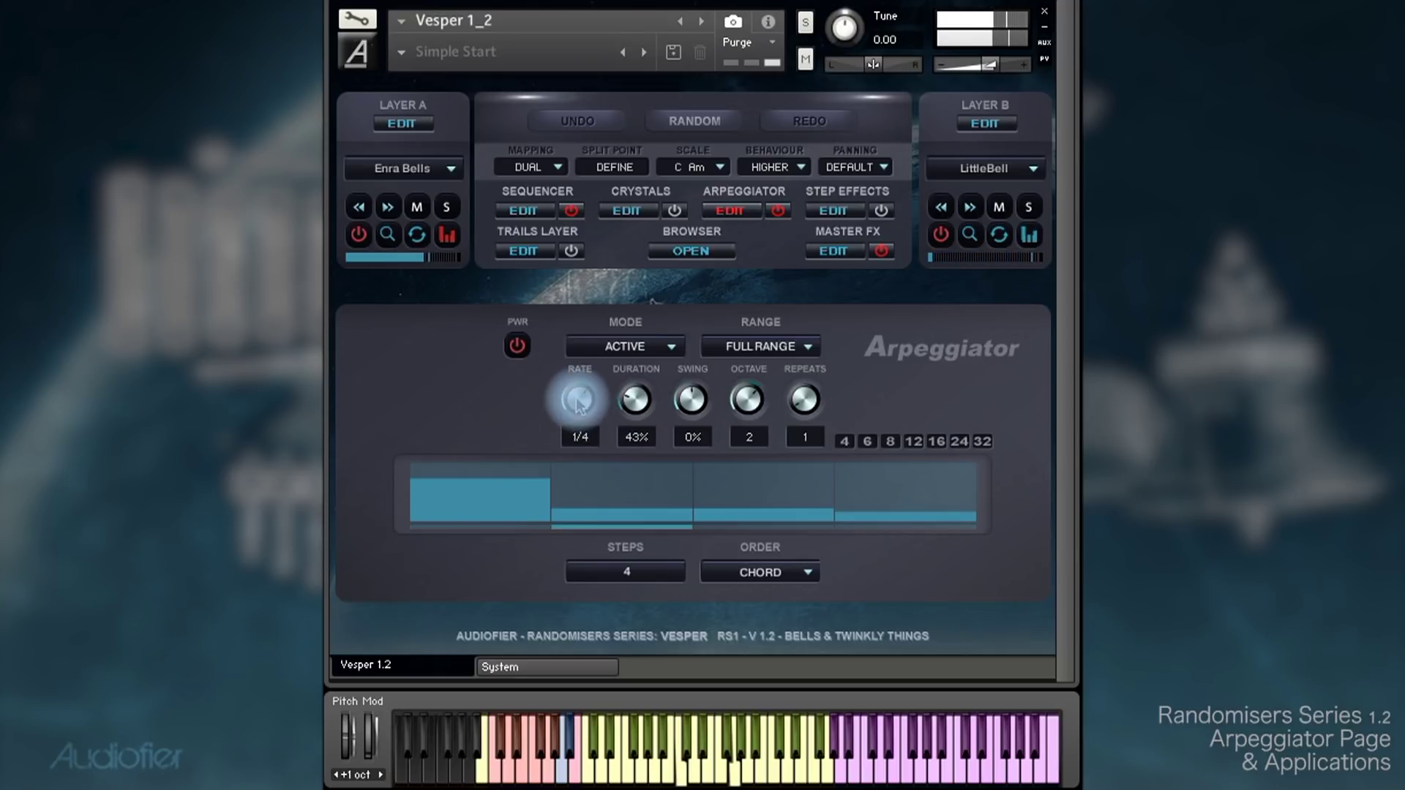
pyautogui.moveTo(578, 405); pyautogui.dragTo(635, 396)
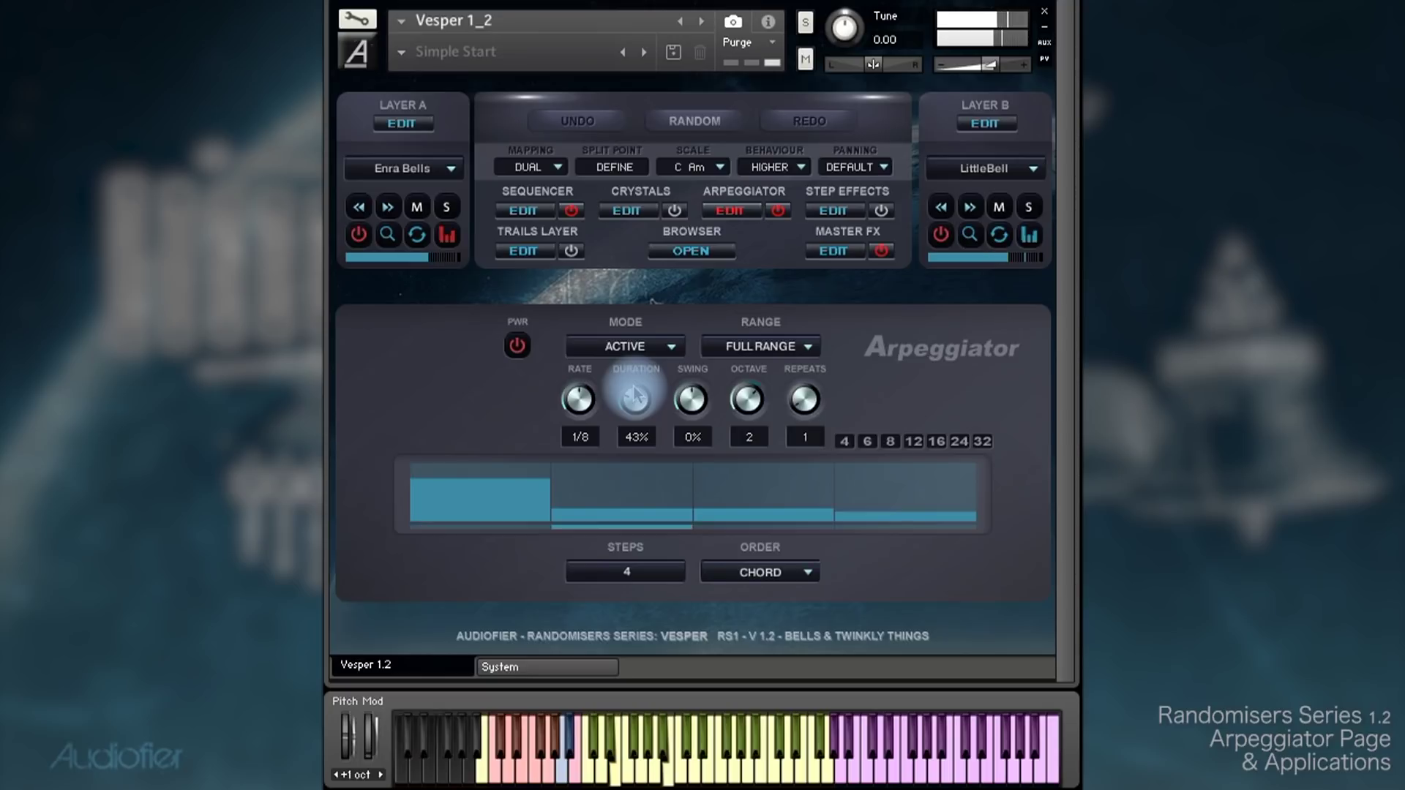
# Extend the arpeggiator pattern to 16 steps and draw levels that rise gradually and fall to very low values at the end
pyautogui.click(945, 238)
pyautogui.click(936, 441)
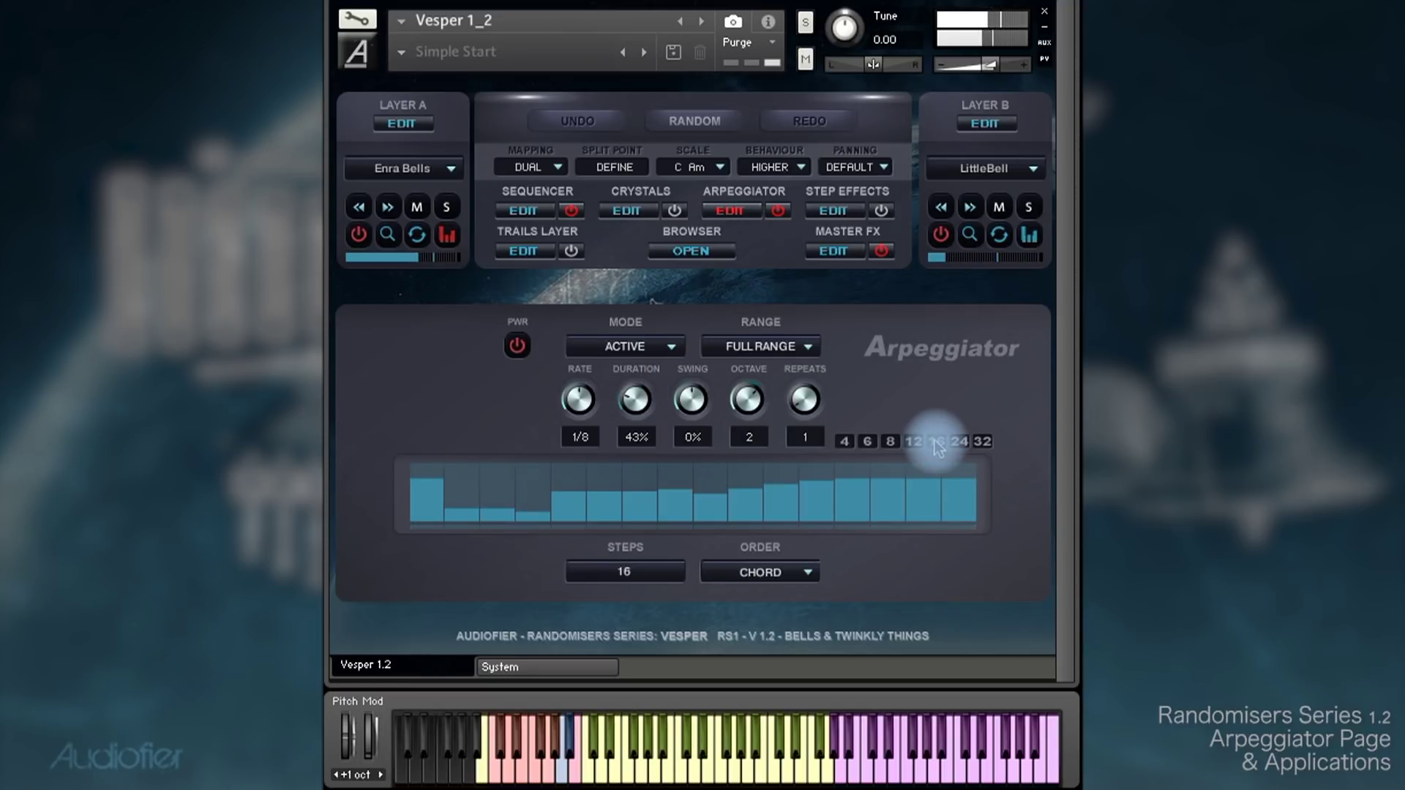
pyautogui.moveTo(459, 493)
pyautogui.mouseDown()
pyautogui.moveTo(623, 476)
pyautogui.moveTo(983, 529)
pyautogui.mouseUp()
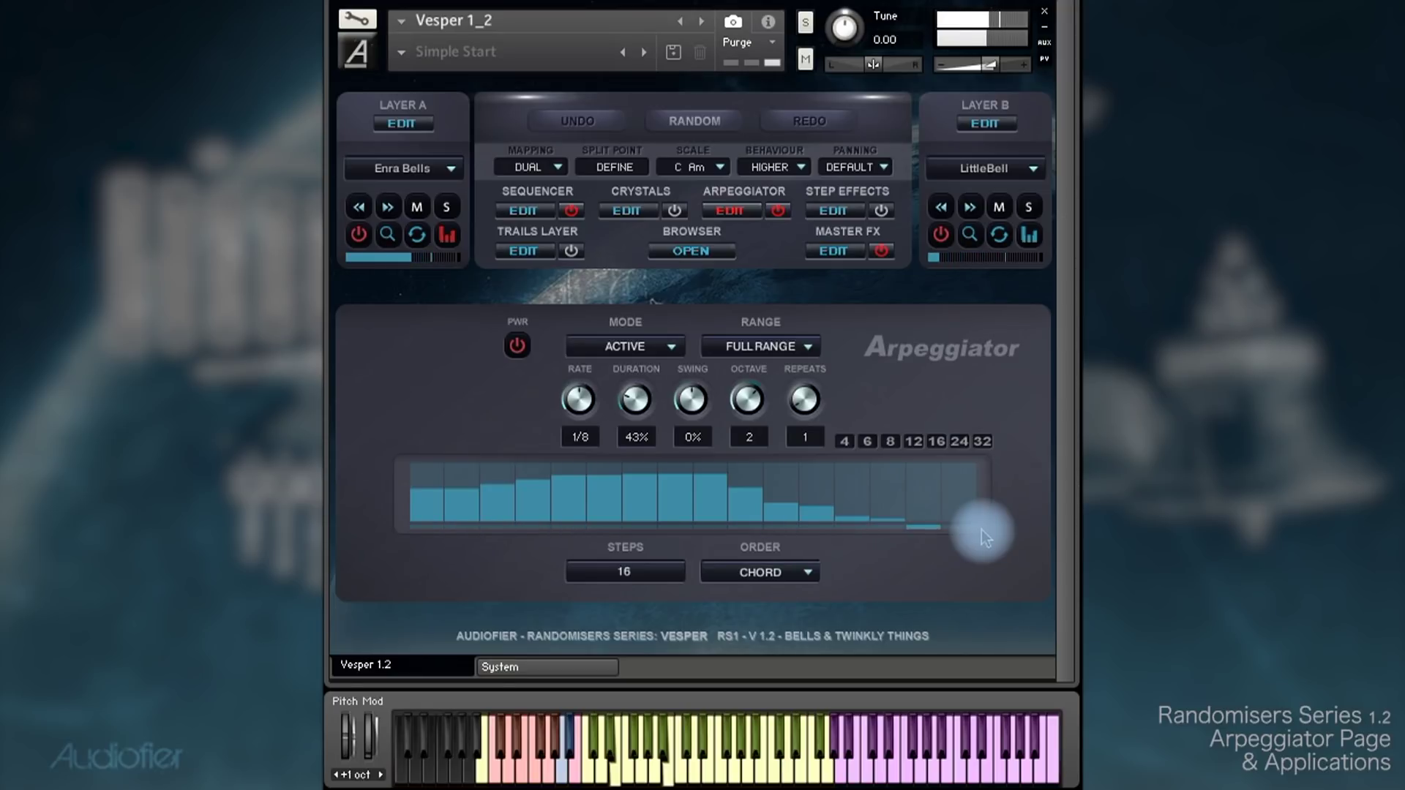
pyautogui.click(920, 520)
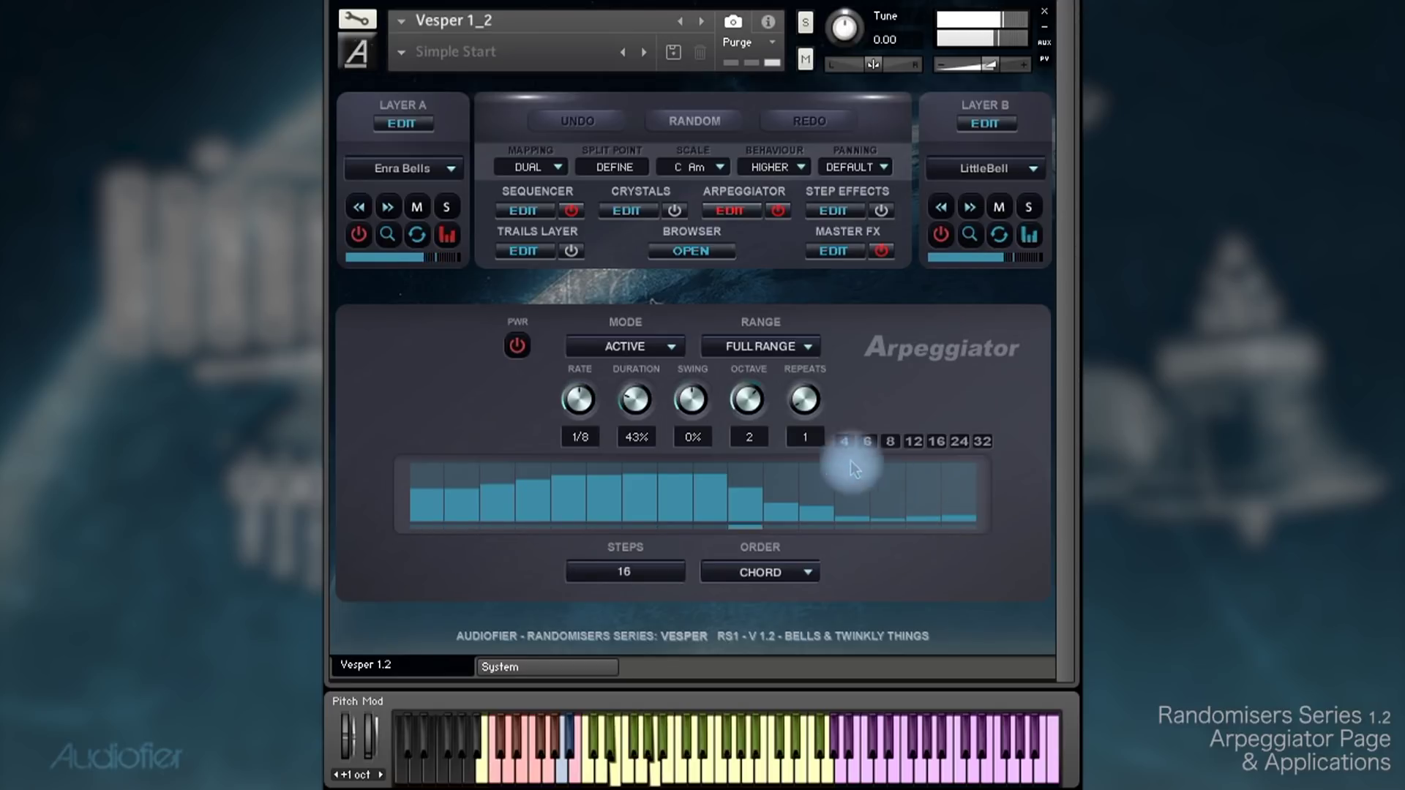
# Adjust Layer A's volume envelope release and lower its low-pass filter
pyautogui.click(401, 123)
pyautogui.moveTo(664, 490); pyautogui.dragTo(663, 485)
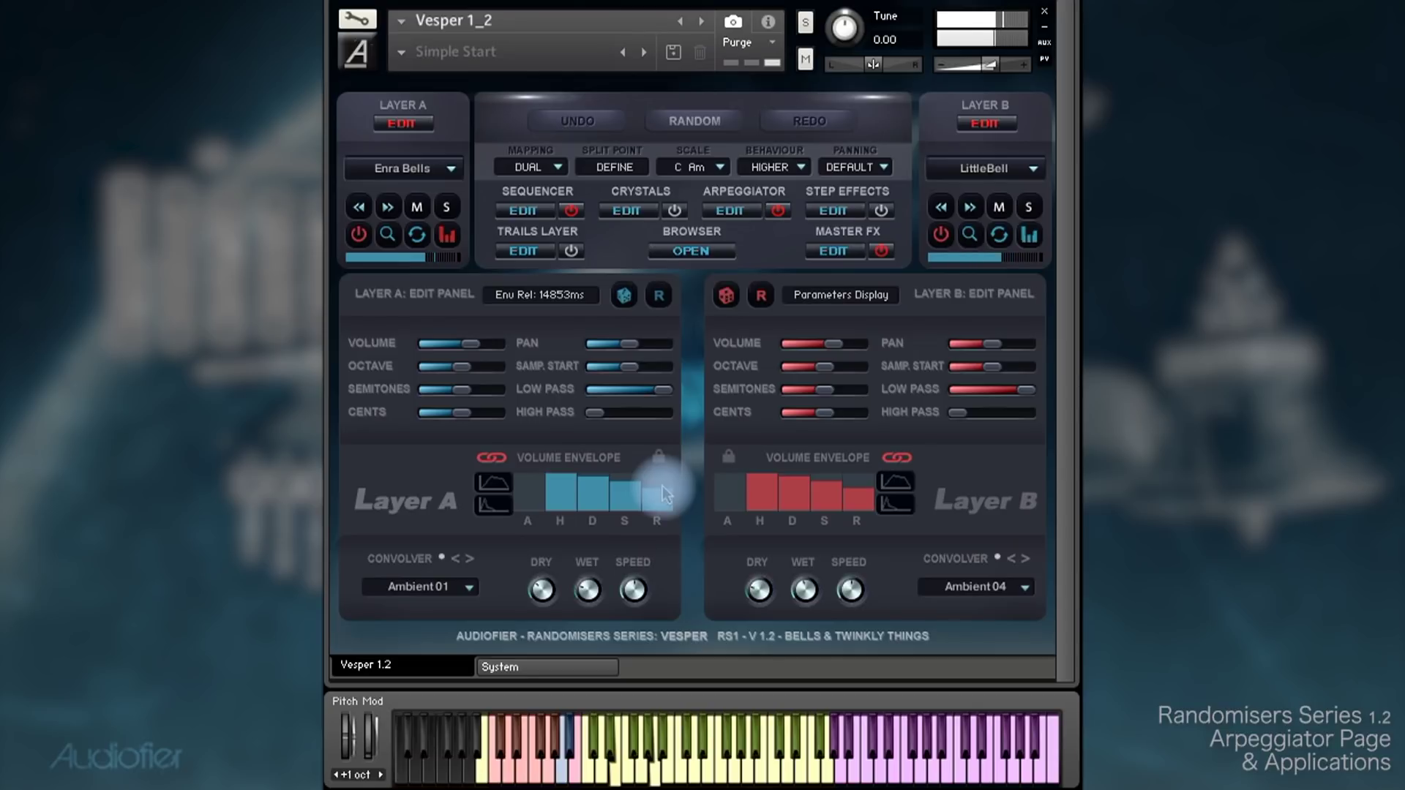
pyautogui.moveTo(660, 394); pyautogui.dragTo(589, 401)
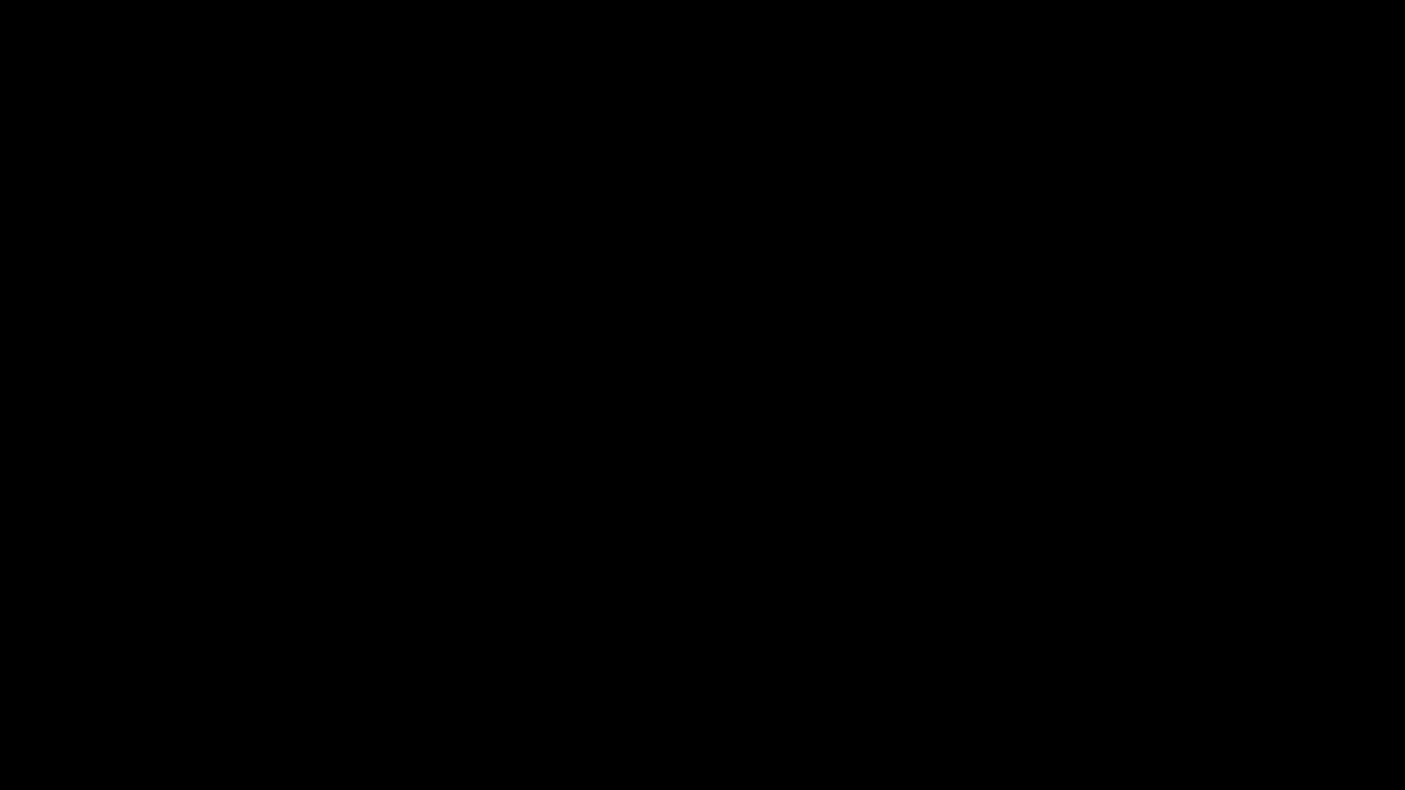